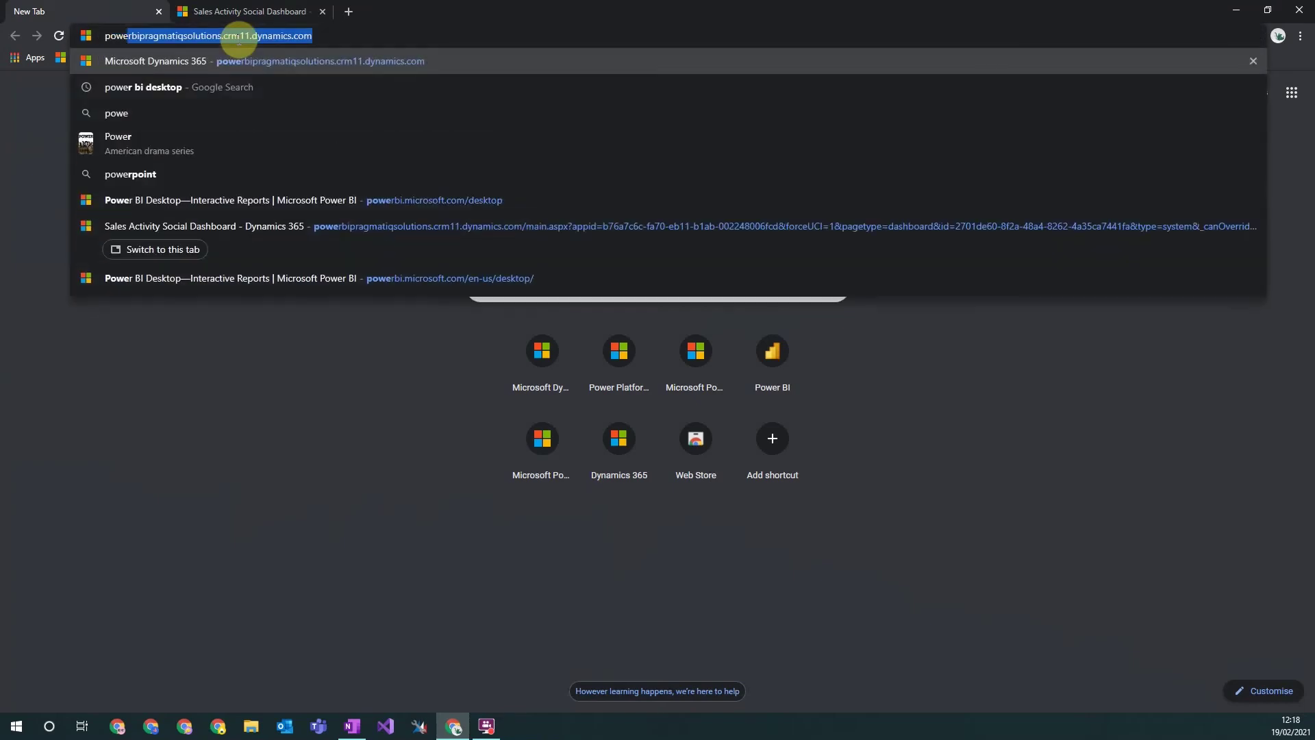
Load powerbi.microsoft.com/desktop in Chrome's address bar.
type(".microso")
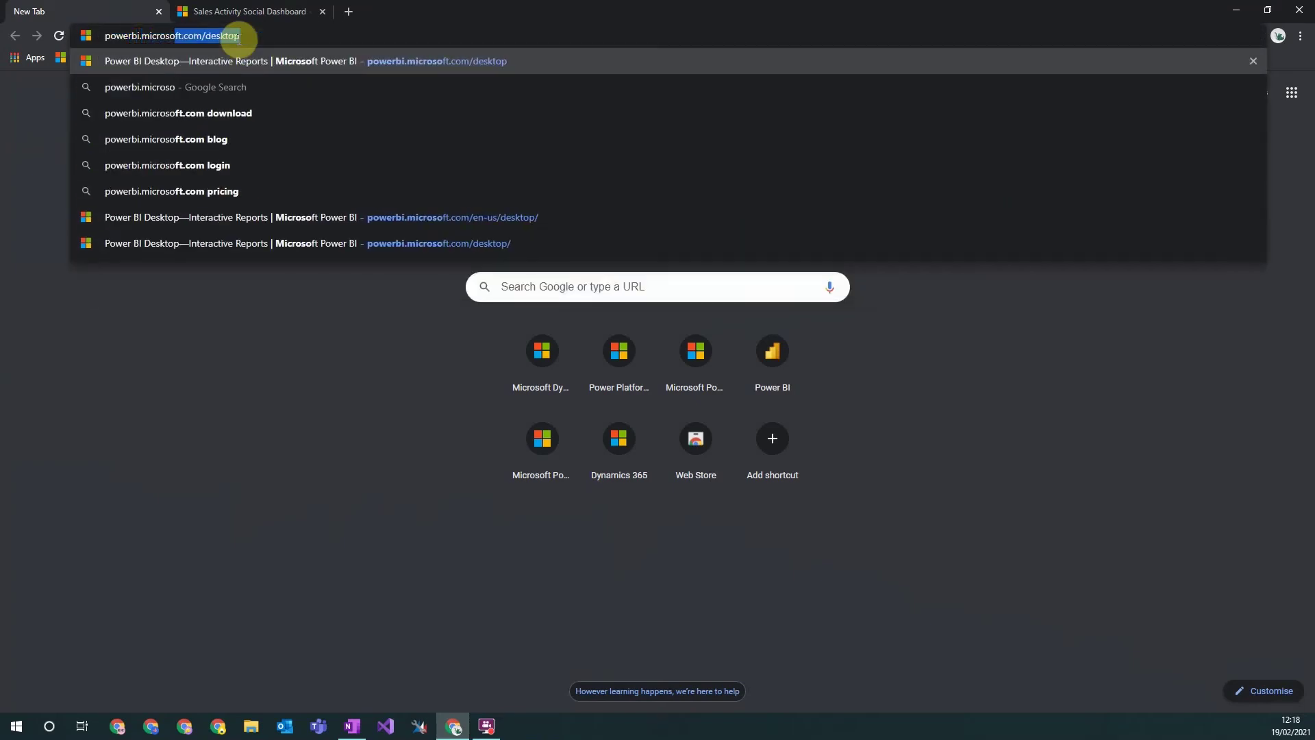
type("ft.com/desktop")
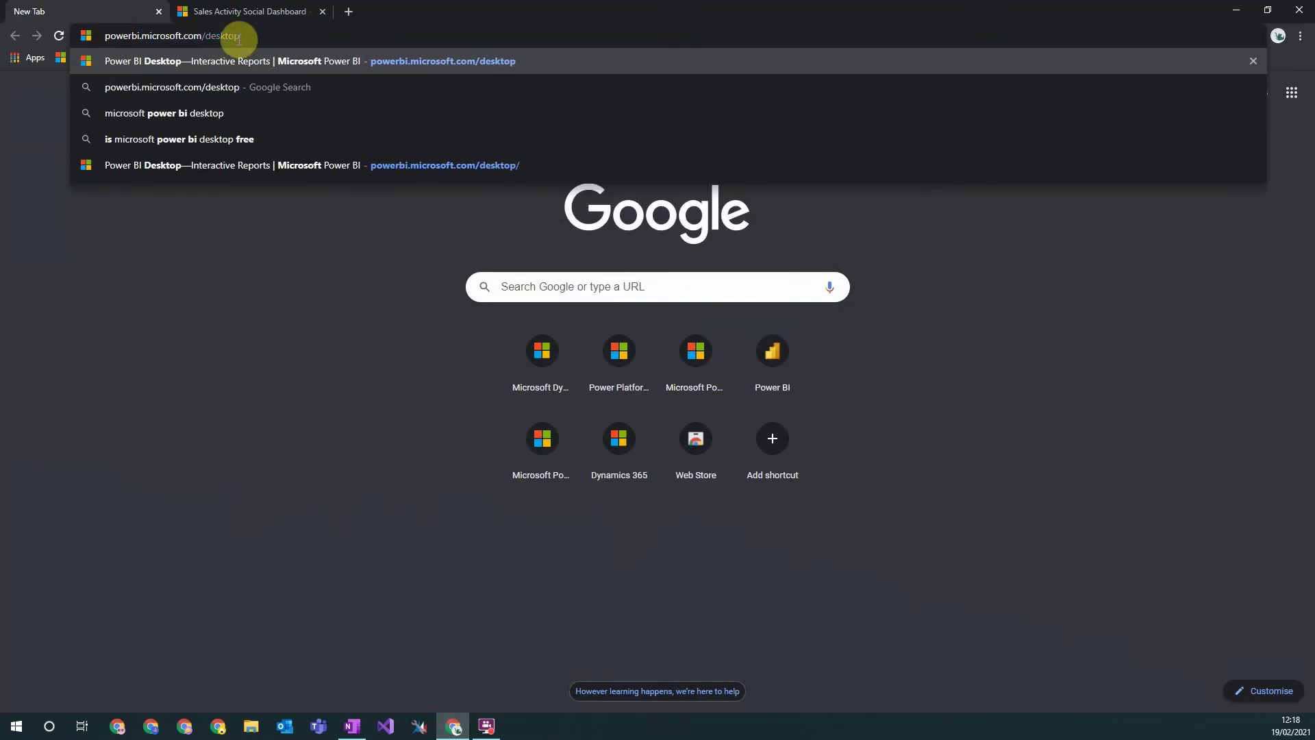
key("Return")
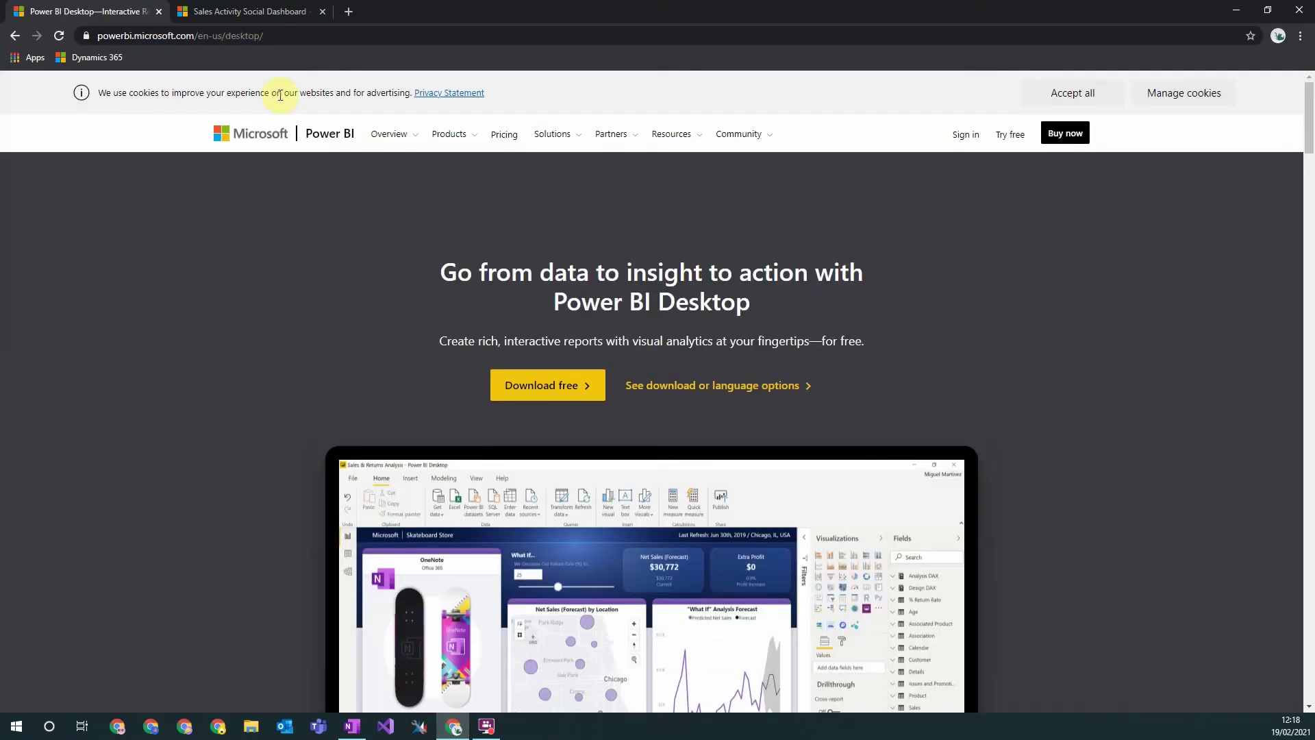
Start the free download and let the site open the Power BI Desktop listing in Microsoft Store.
left_click(555, 389)
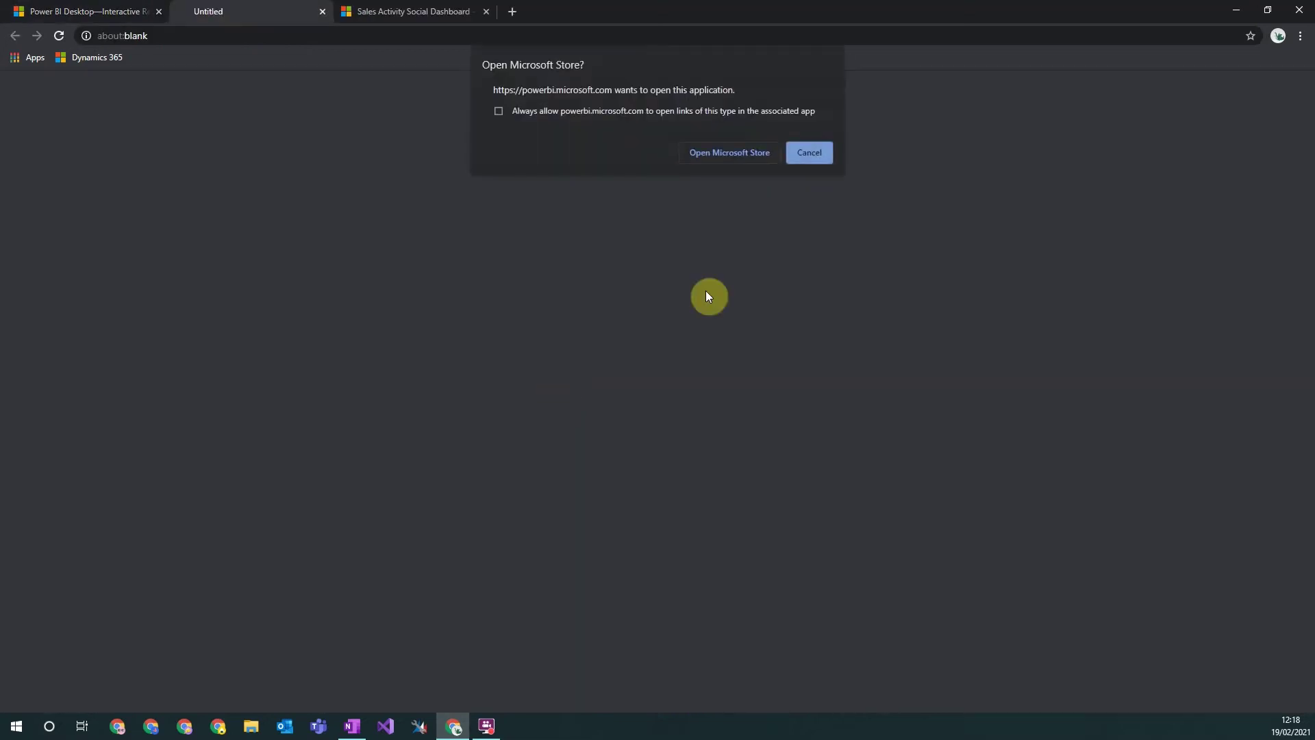
left_click(743, 160)
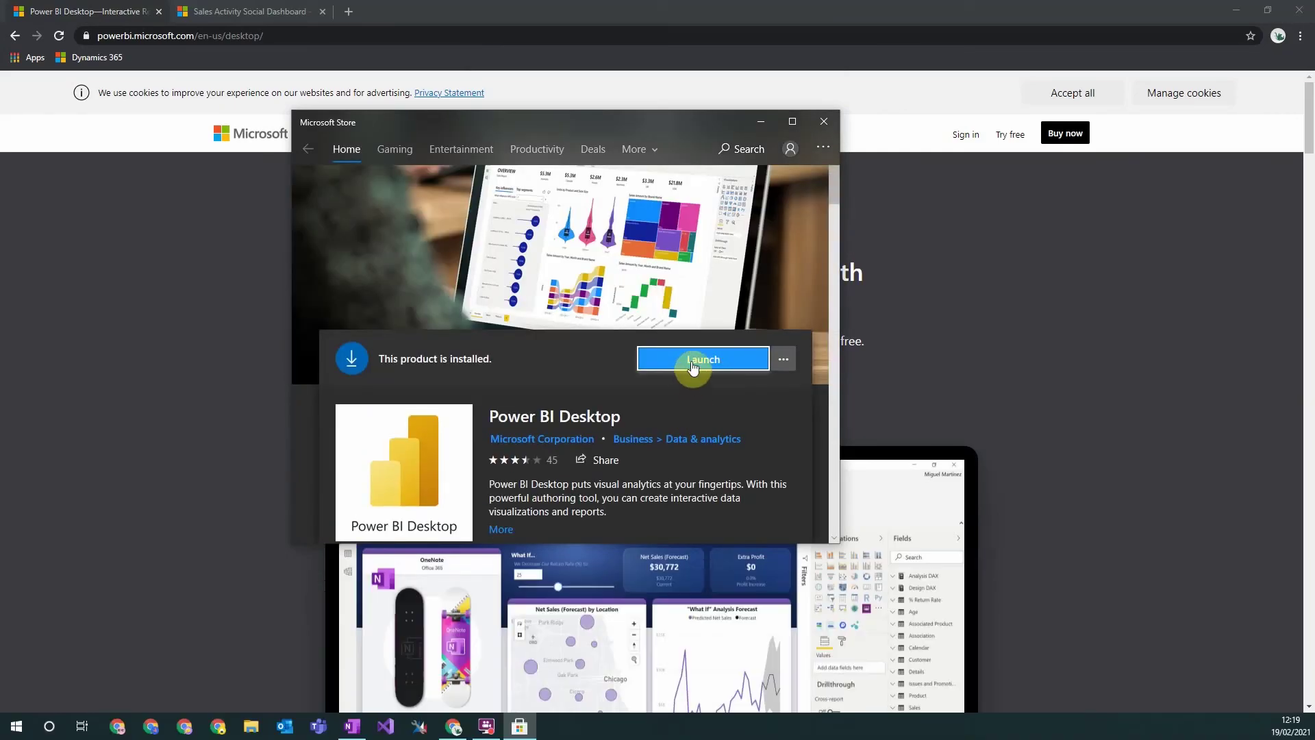
Launch Power BI Desktop from the Store and continue signing in with the work e-mail.
left_click(692, 361)
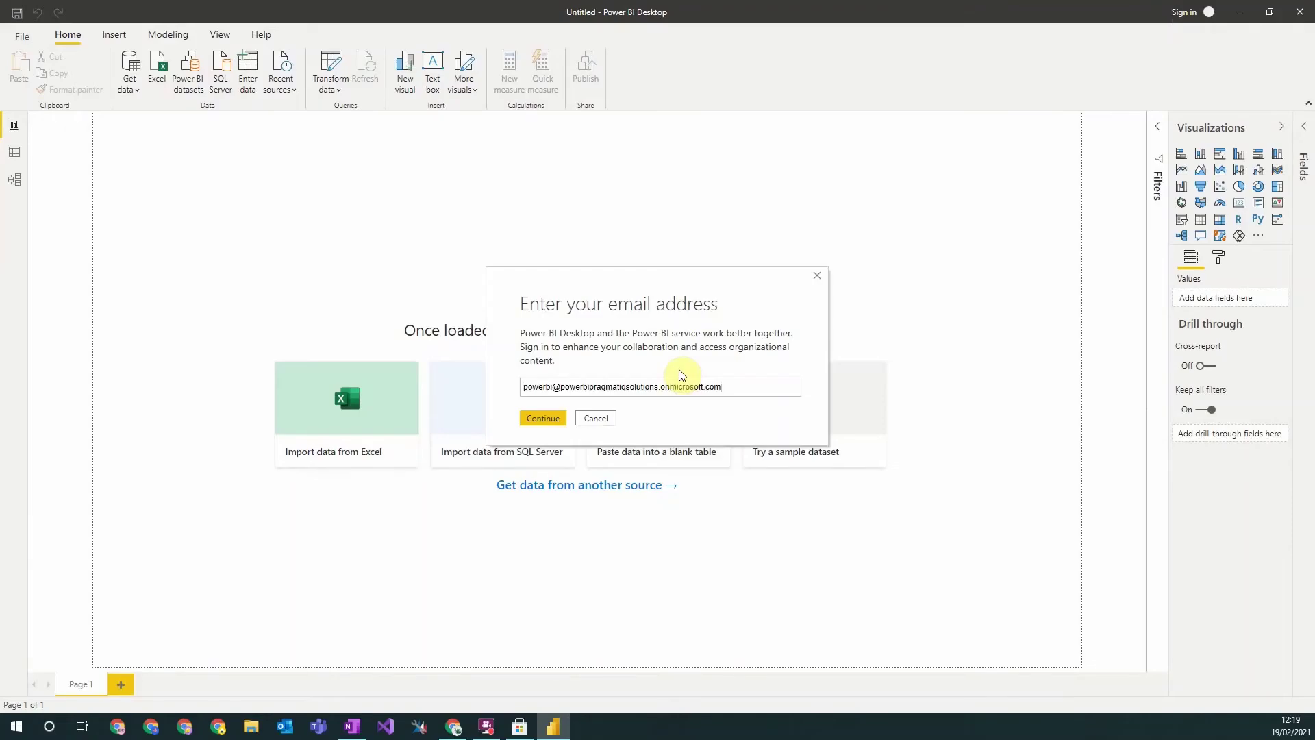
left_click(556, 419)
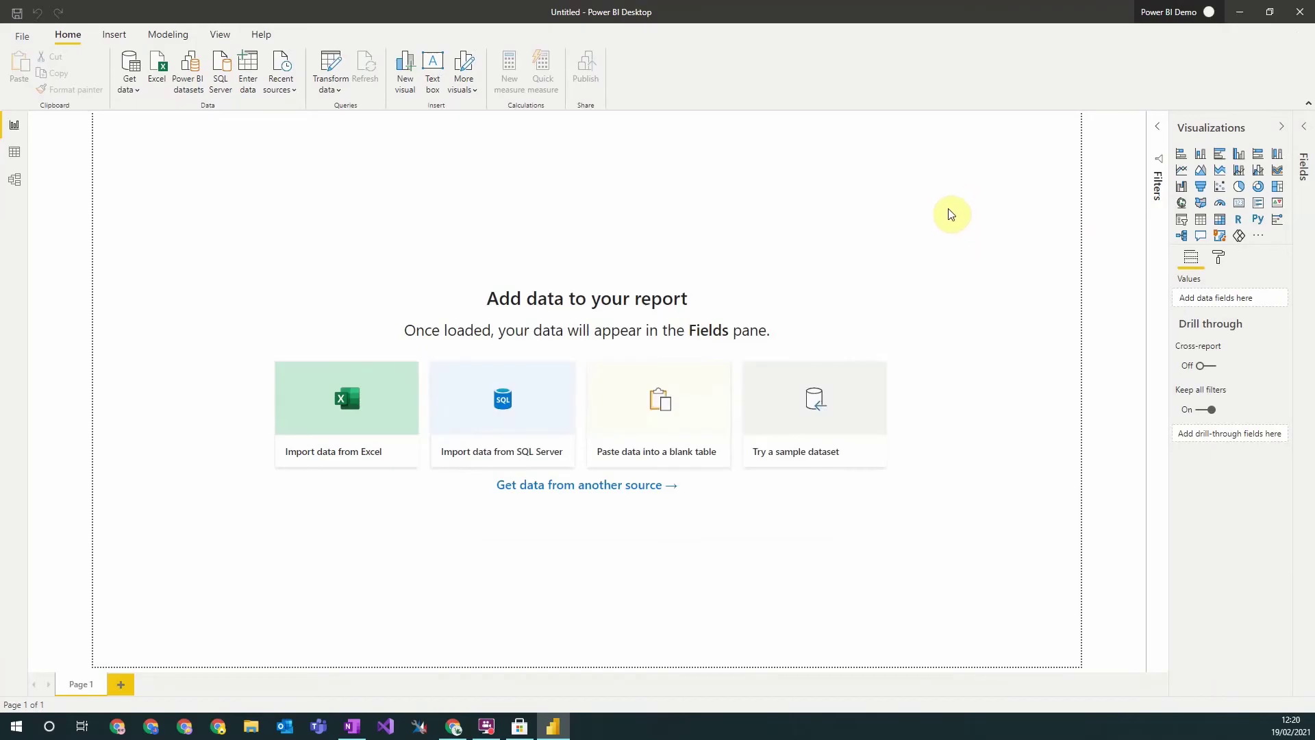
Turn off Import relationships and Autodetect new relationships in the current file's Data Load options.
left_click(15, 38)
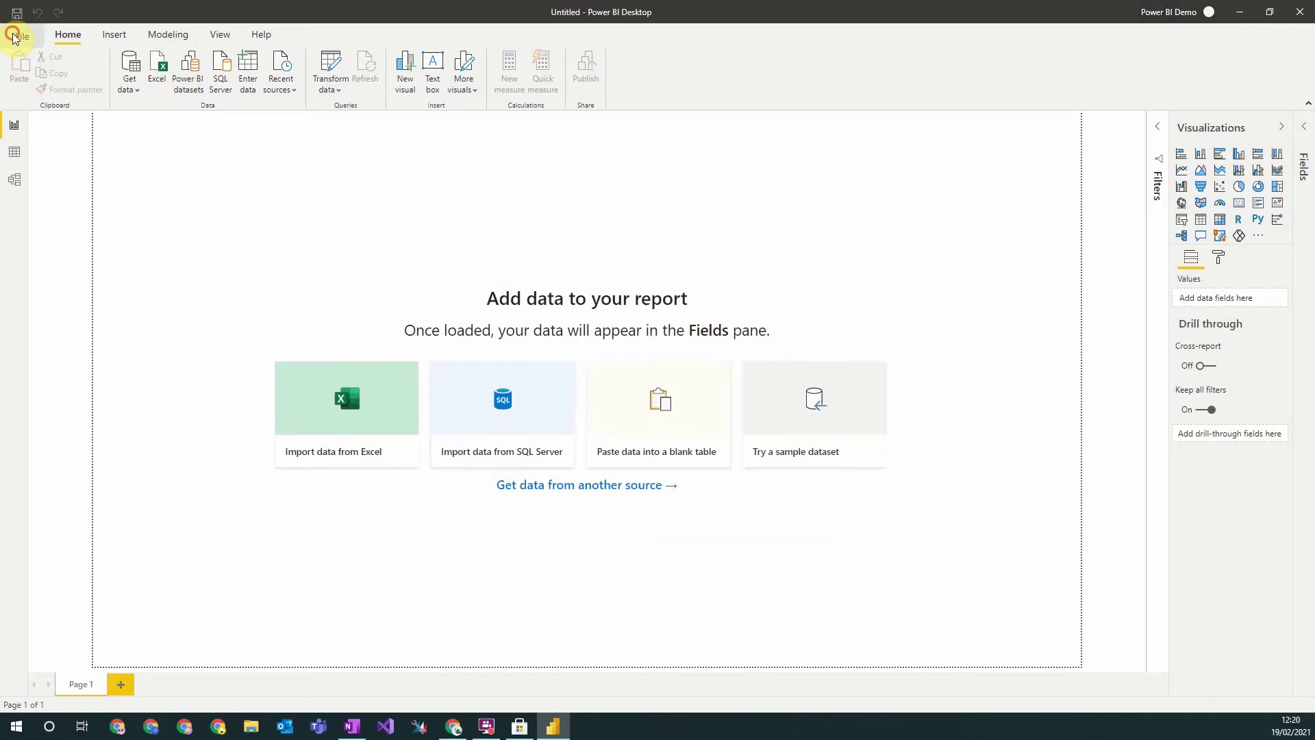
left_click(63, 250)
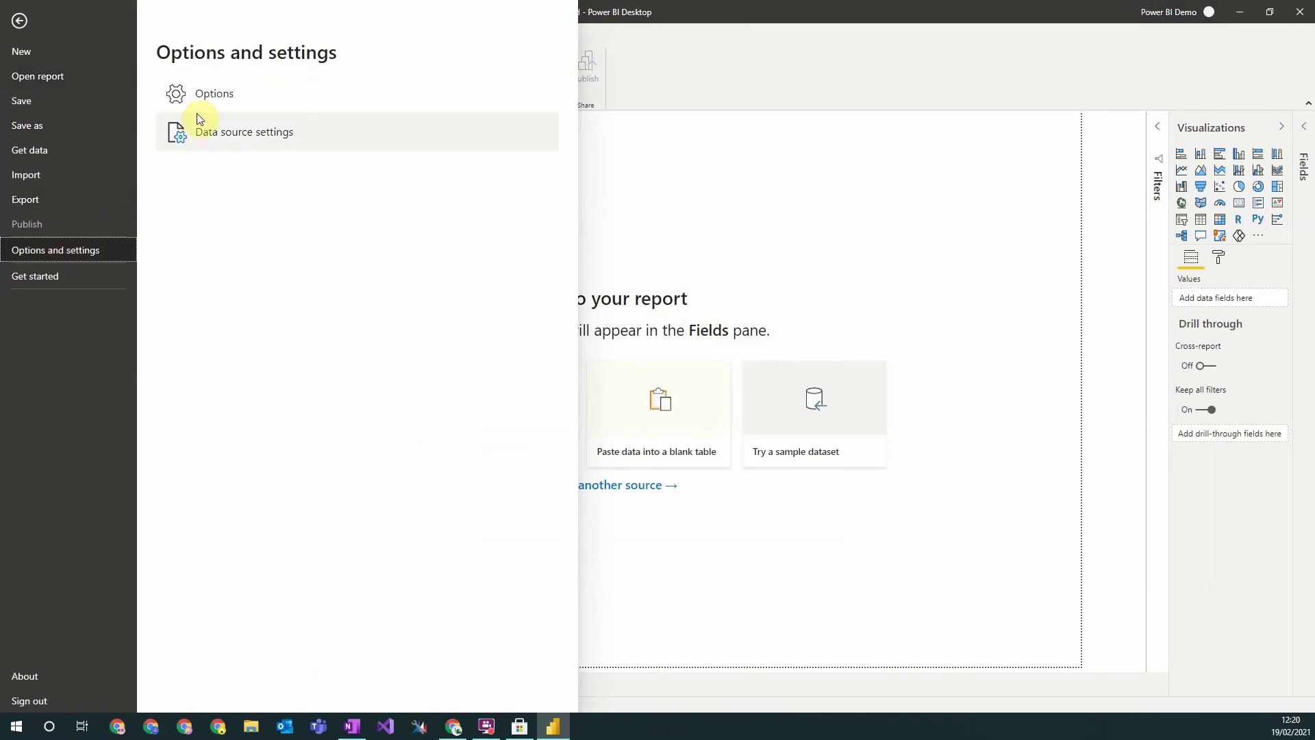
left_click(205, 93)
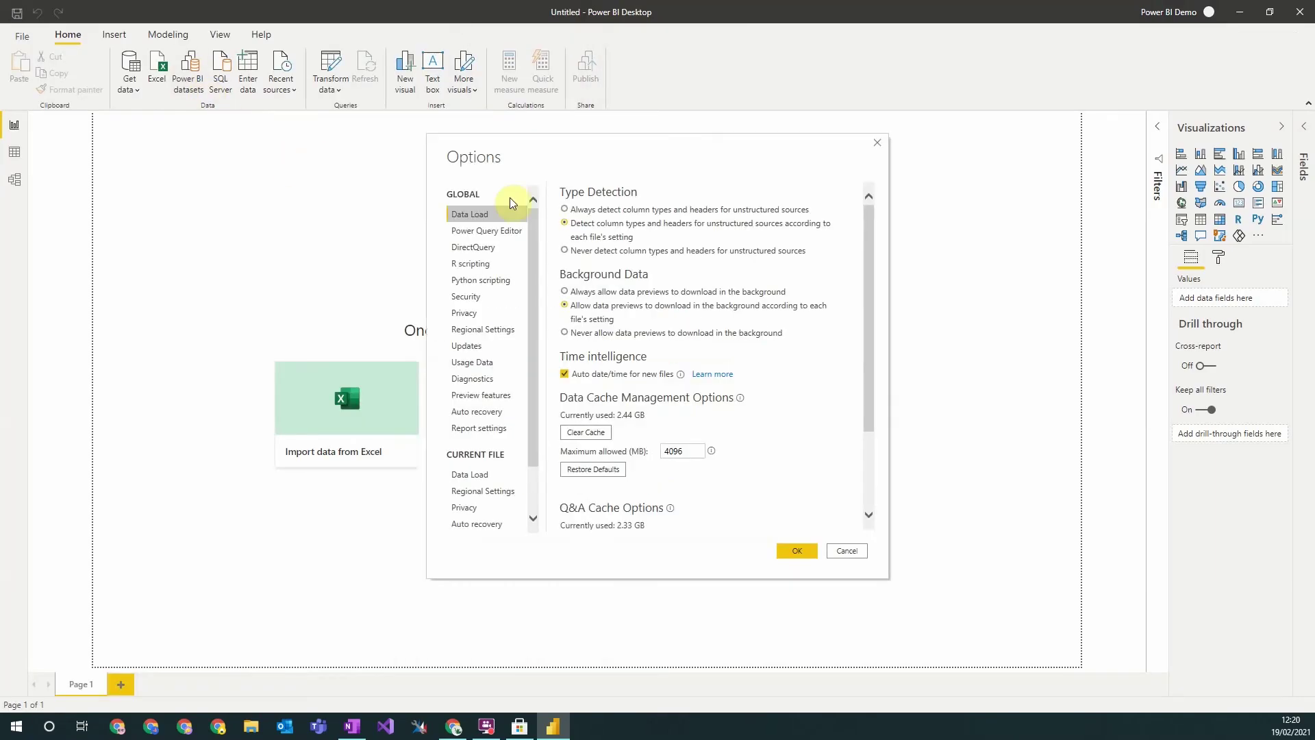
scroll(507, 357, "down", 2)
left_click(496, 421)
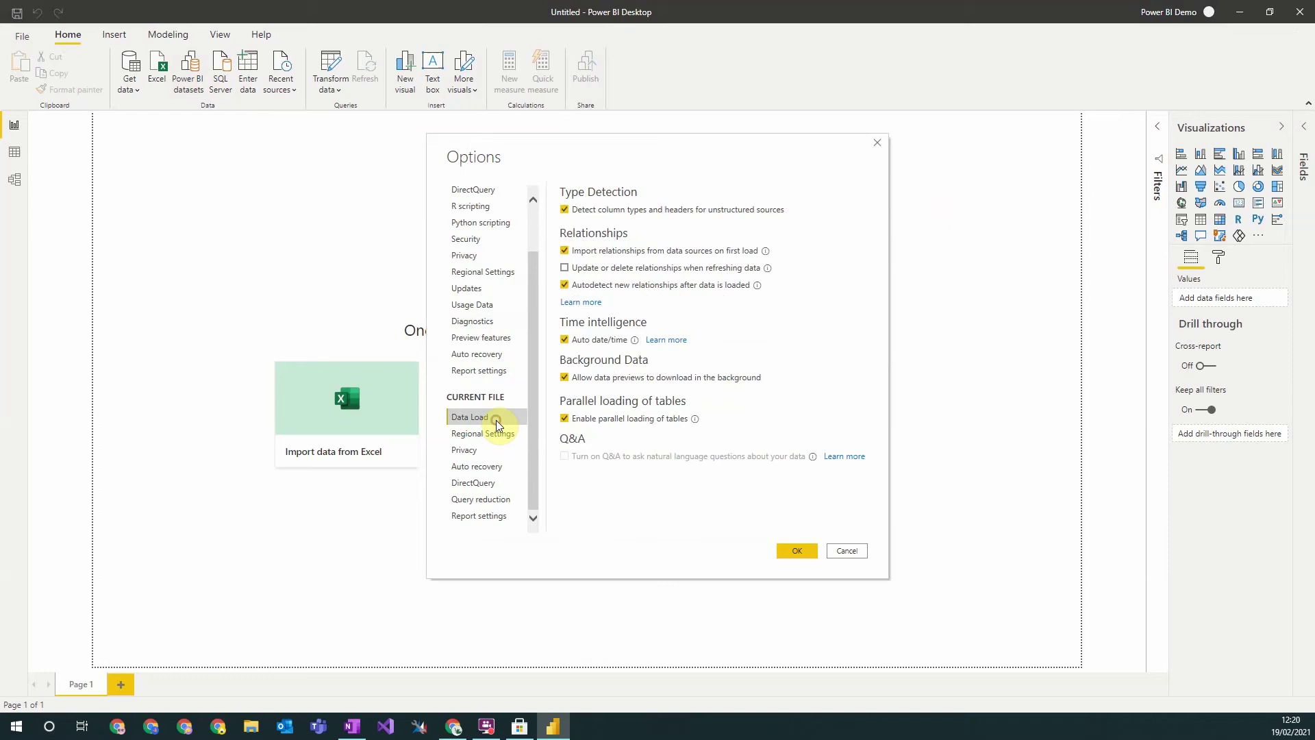
left_click(564, 251)
left_click(565, 285)
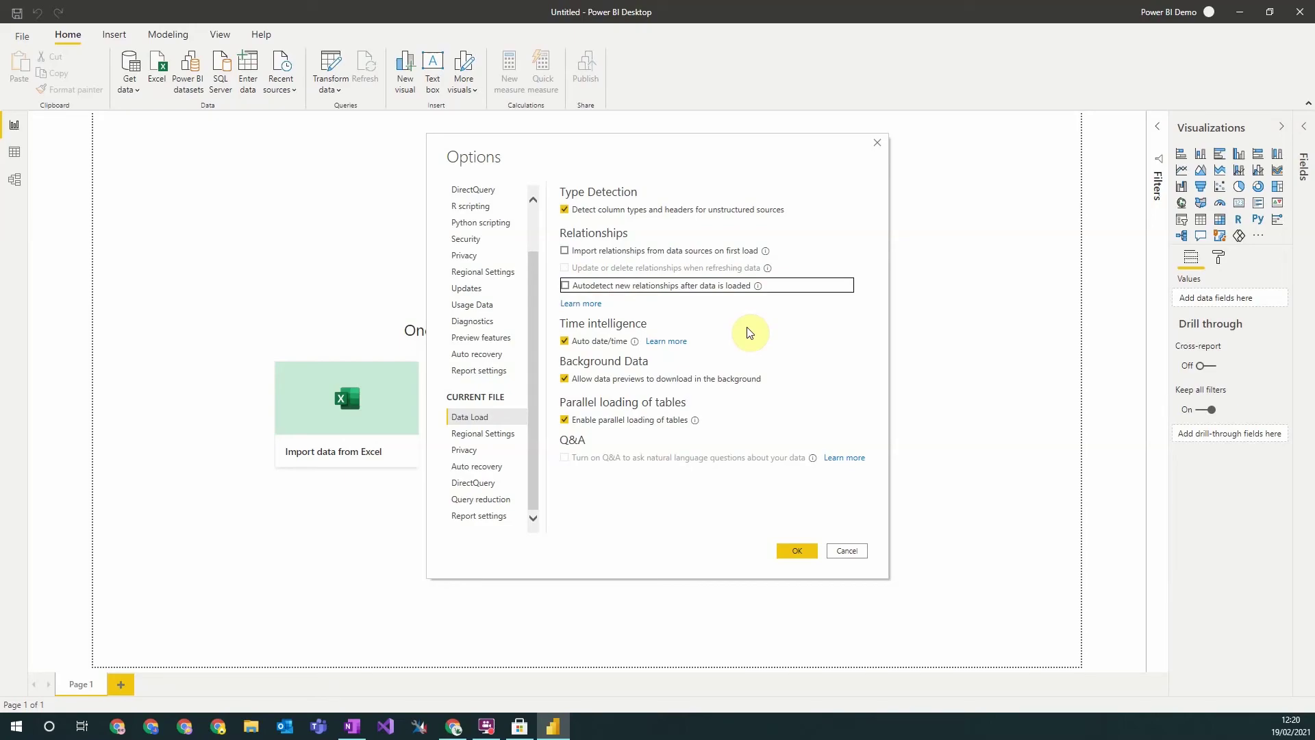
left_click(797, 550)
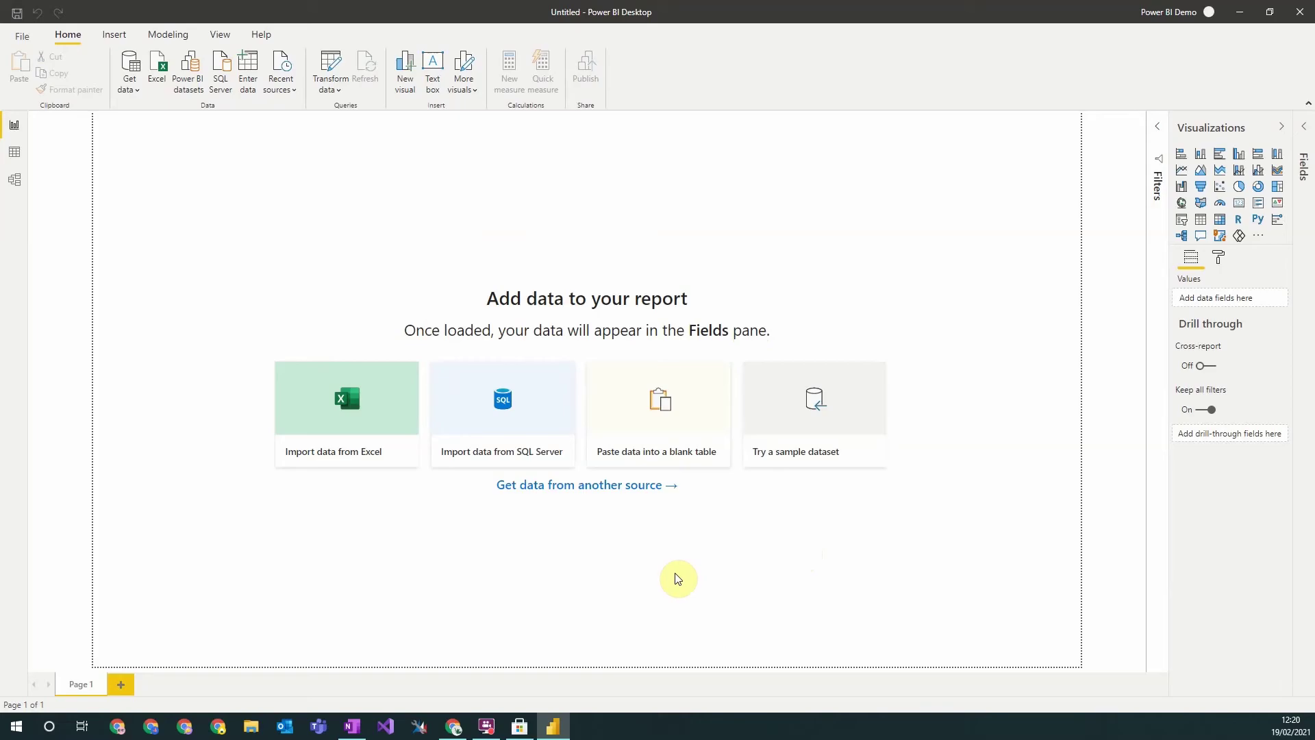
Go to admin.powerplatform.microsoft.com in a new Chrome tab.
left_click(453, 725)
left_click(350, 12)
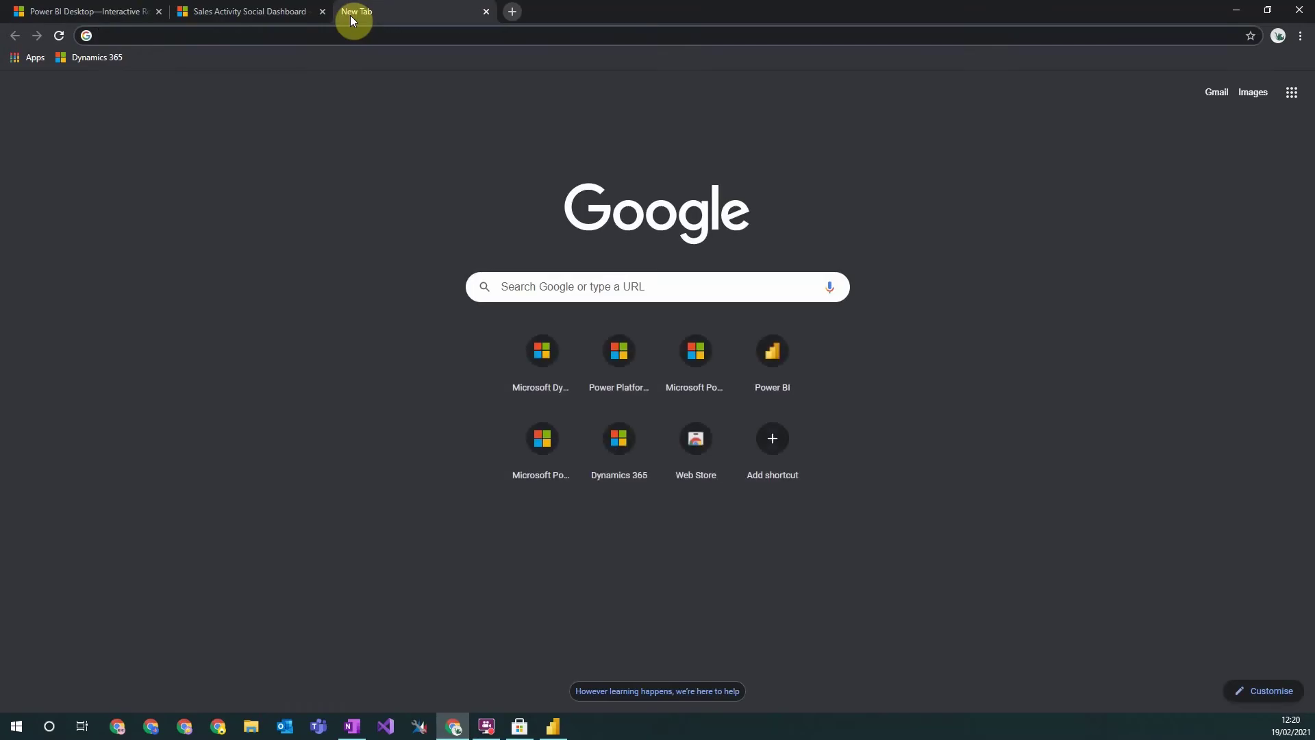
type("admin.powerplatfo")
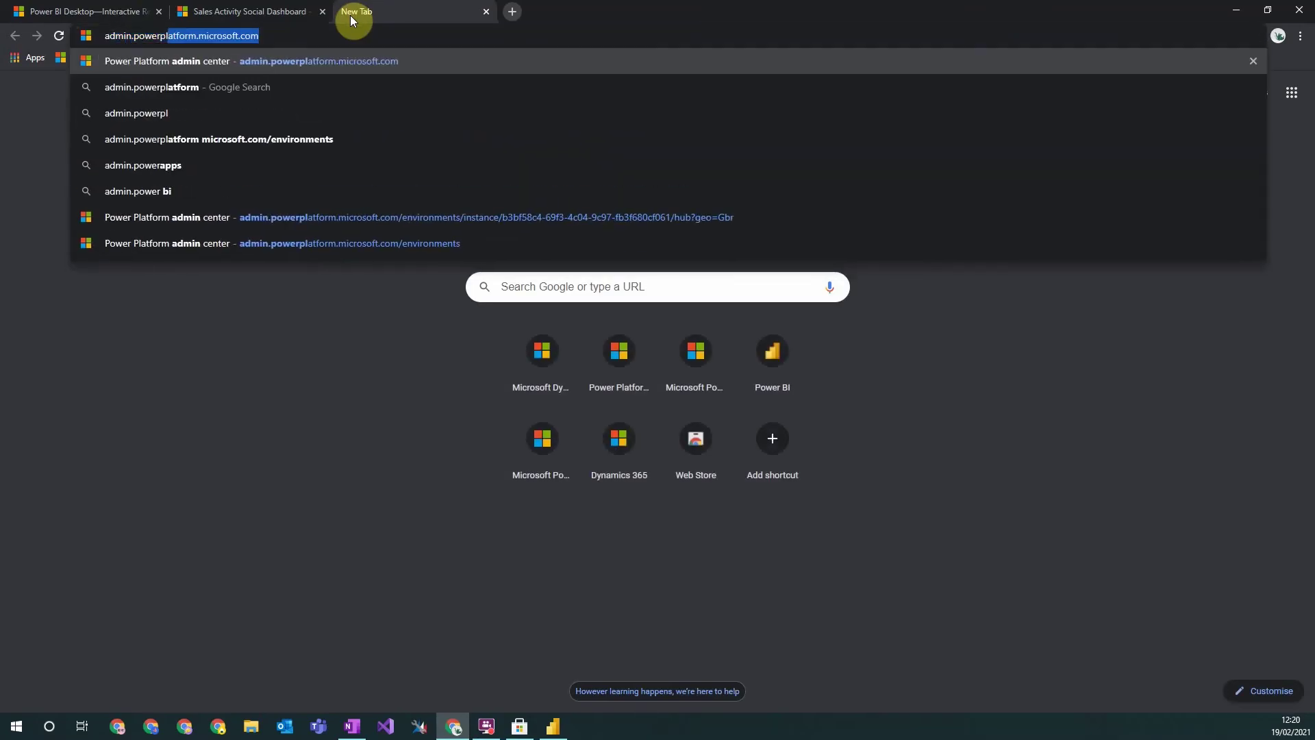
type("rm.microsoft.com/environments")
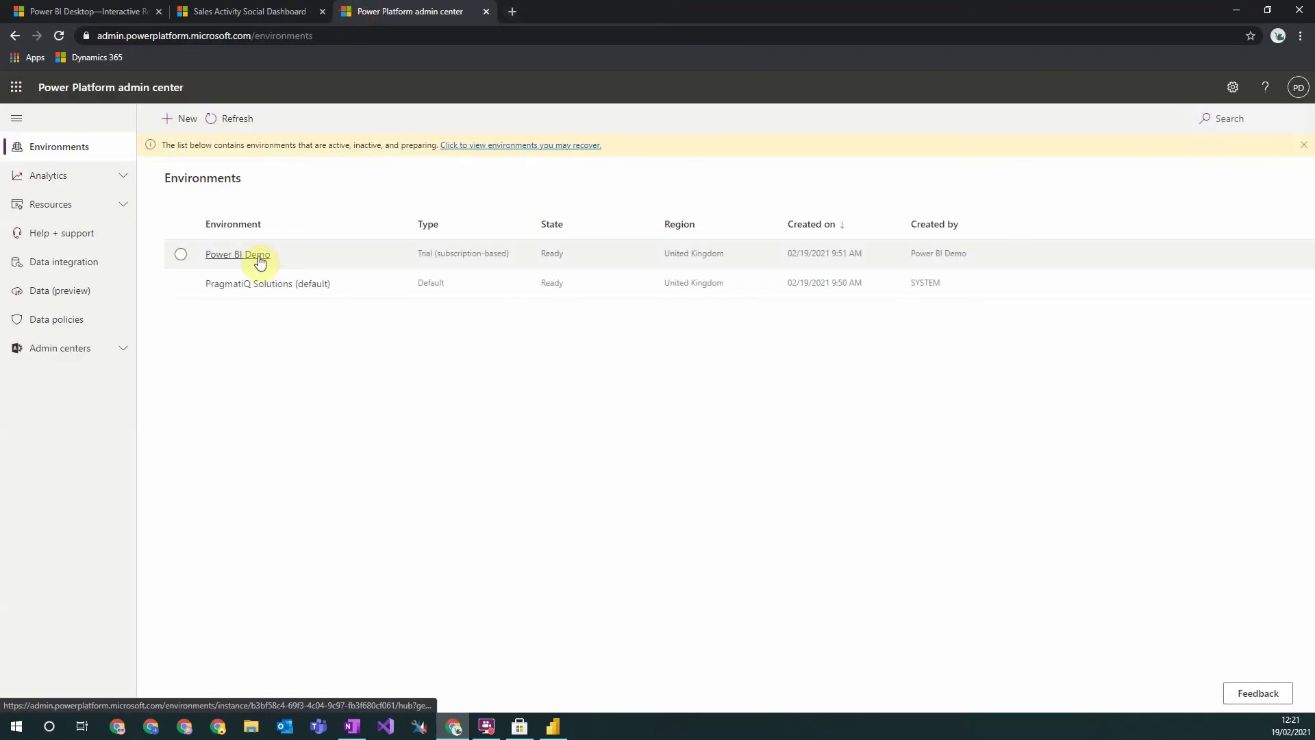
Open the Power BI Demo environment's Settings and its Product Features page.
left_click(258, 256)
left_click(259, 258)
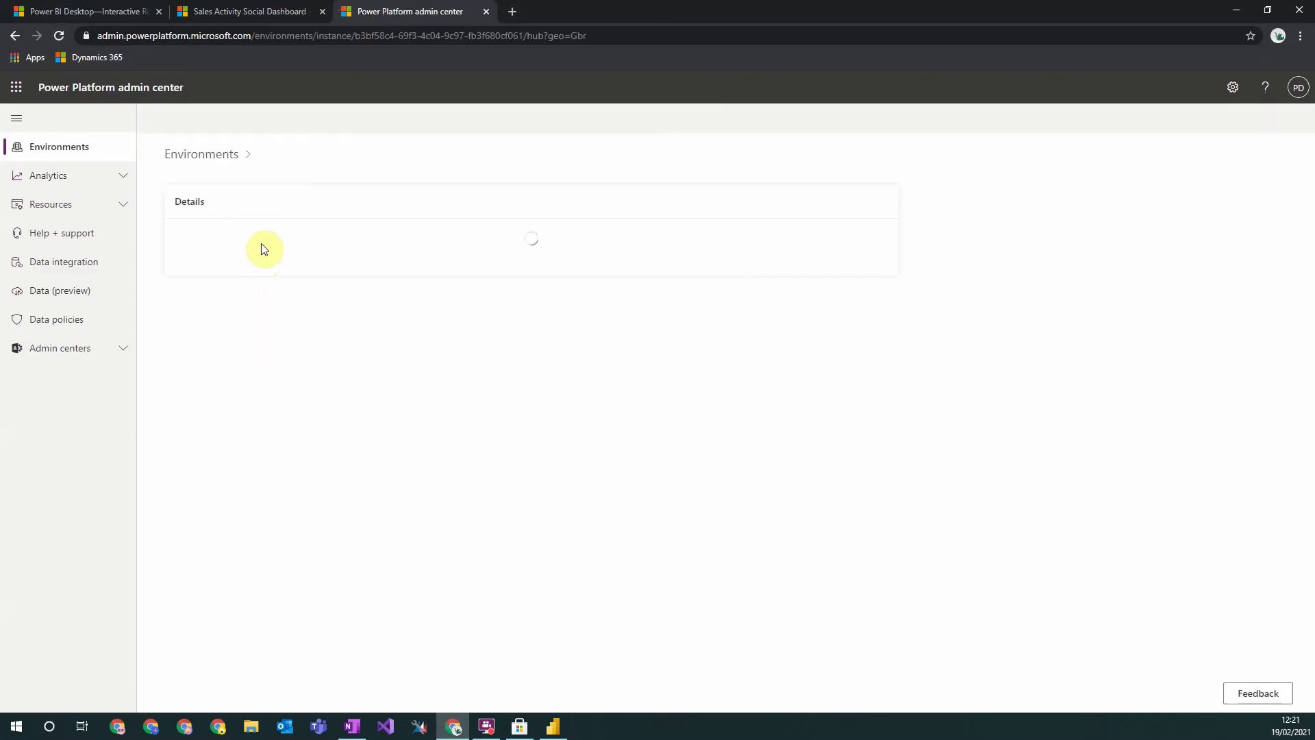
left_click(293, 123)
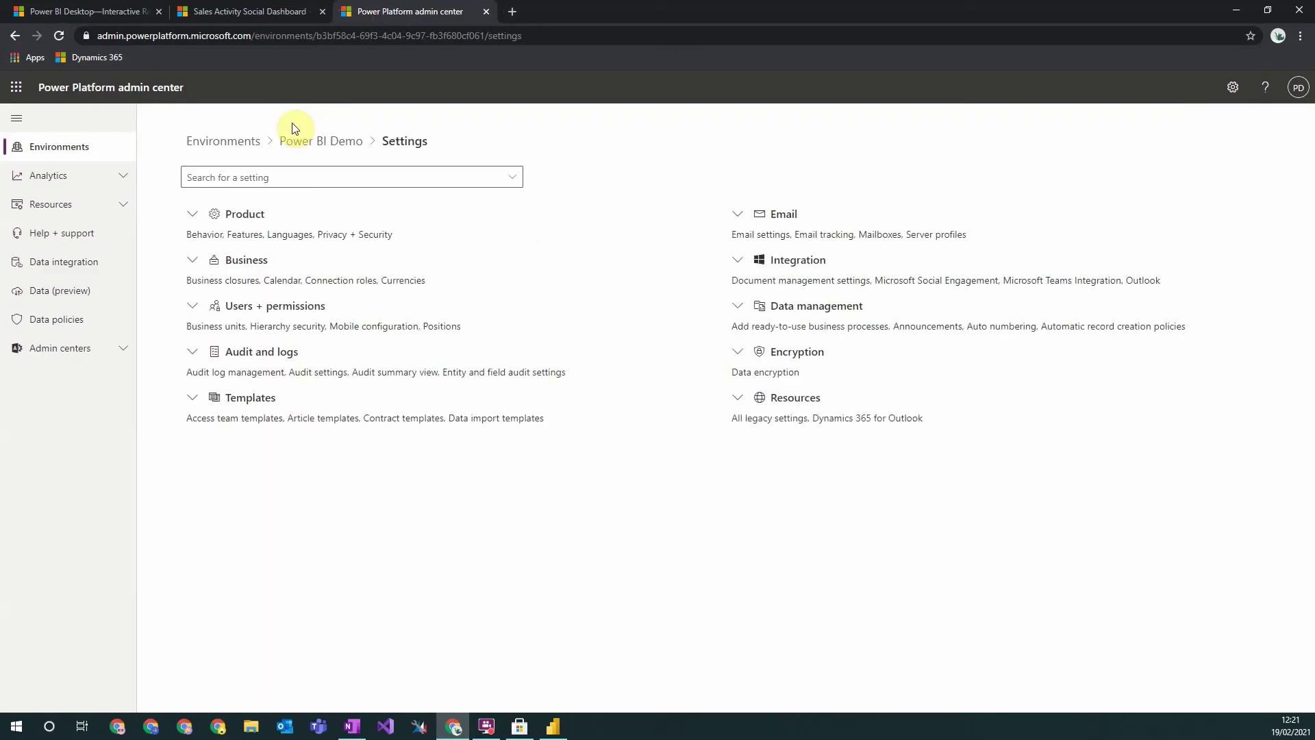
left_click(248, 215)
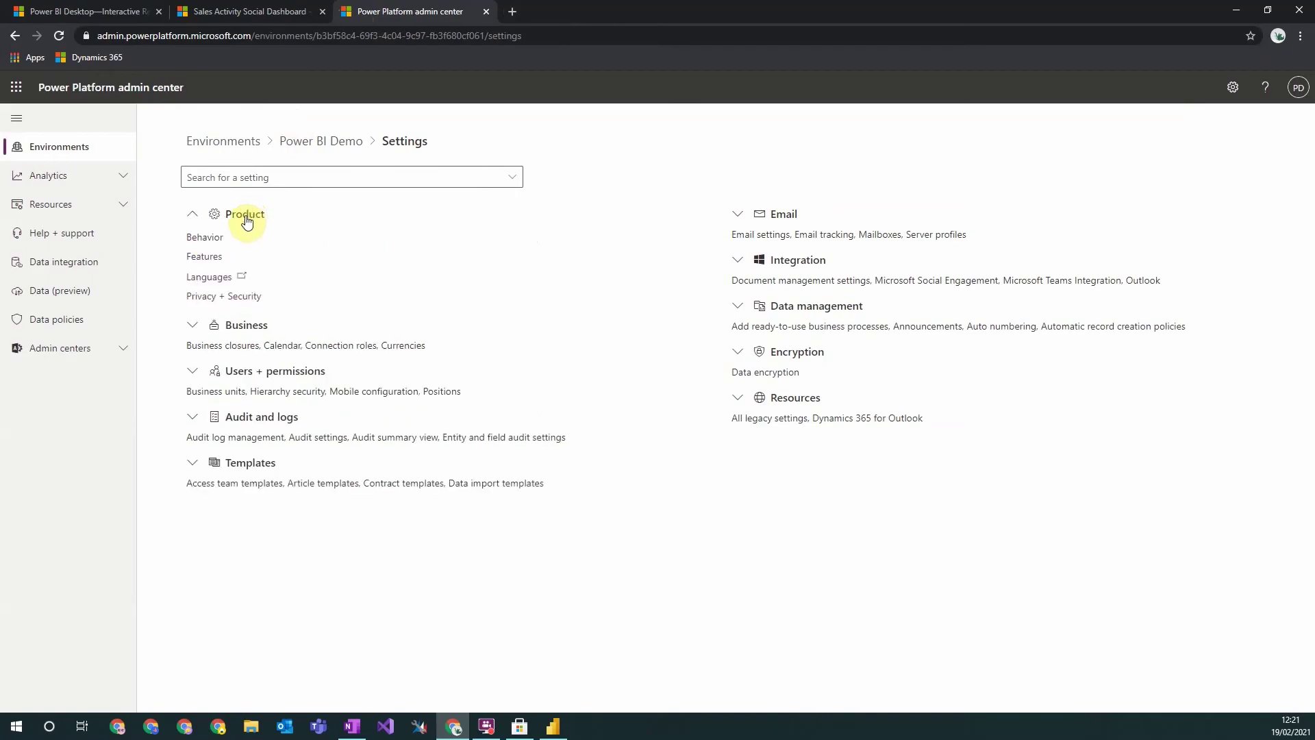
left_click(212, 261)
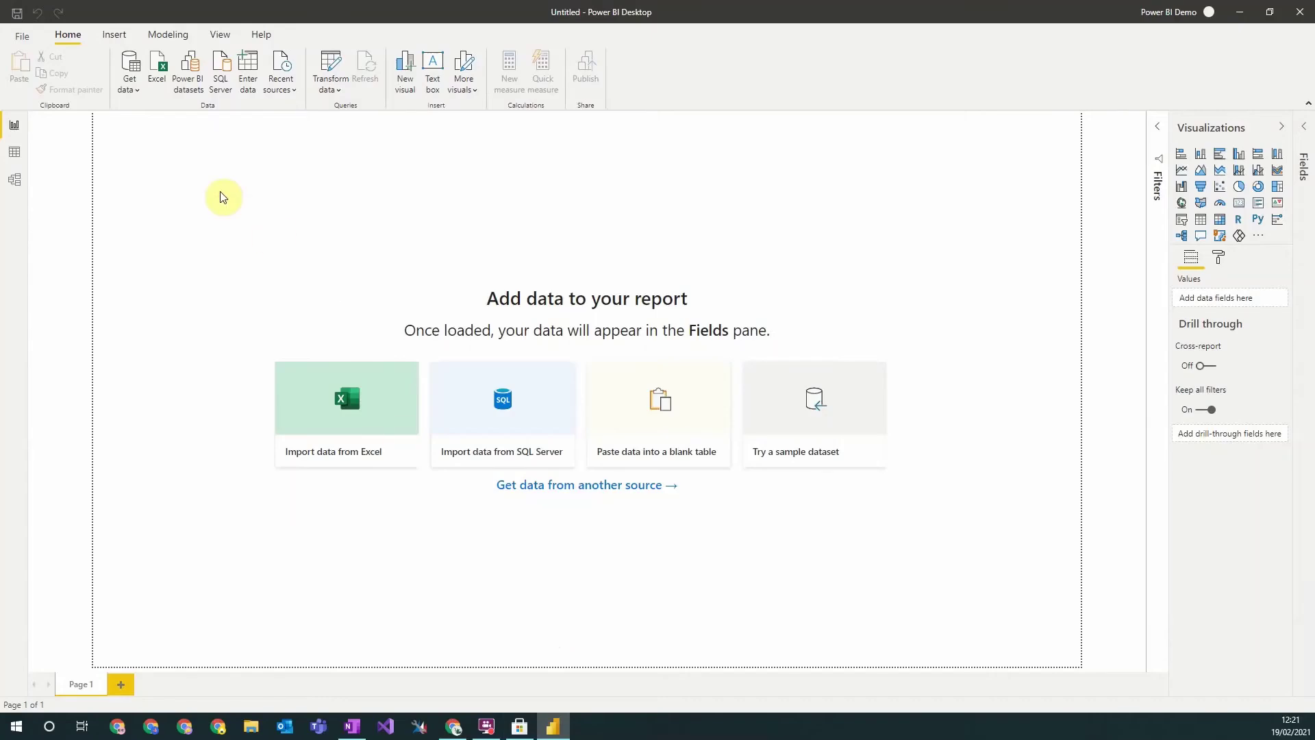
Start a Dataverse connection via Get data, then switch to Chrome's Sales Activity Social Dashboard tab.
left_click(132, 66)
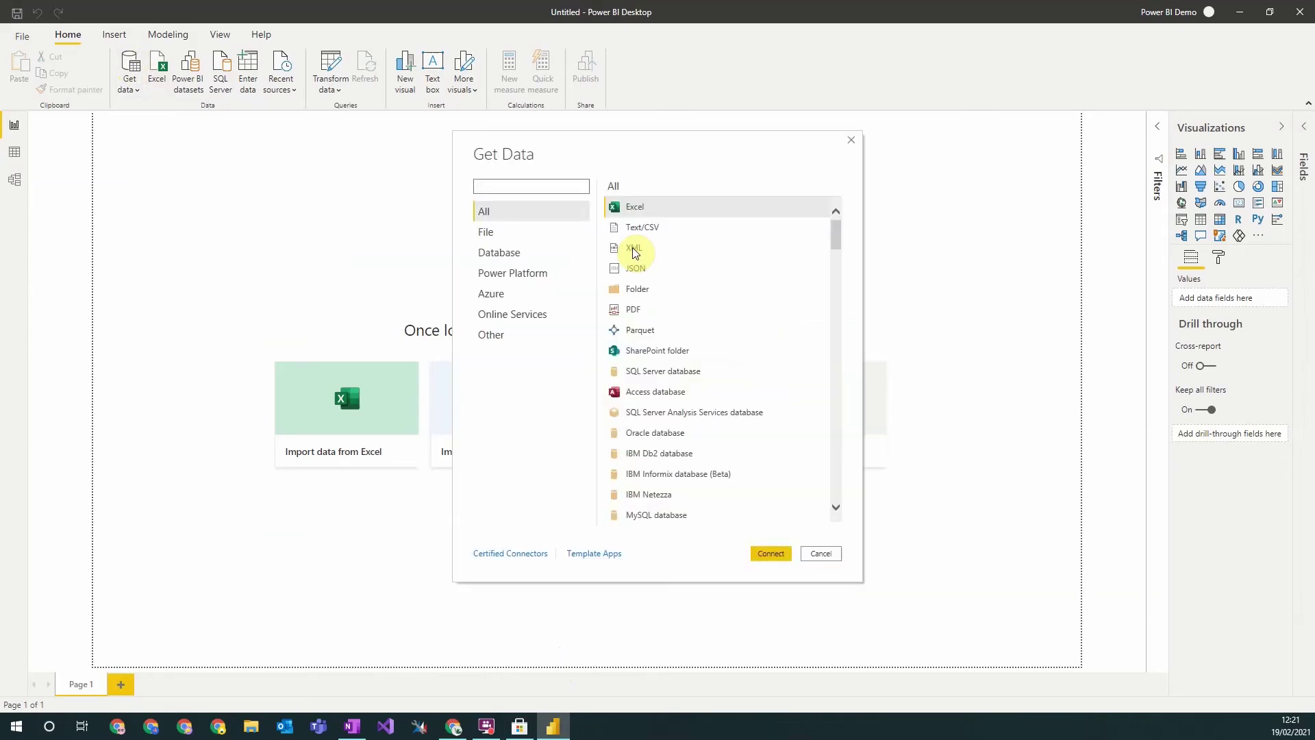
type("Dataverse")
left_click(628, 205)
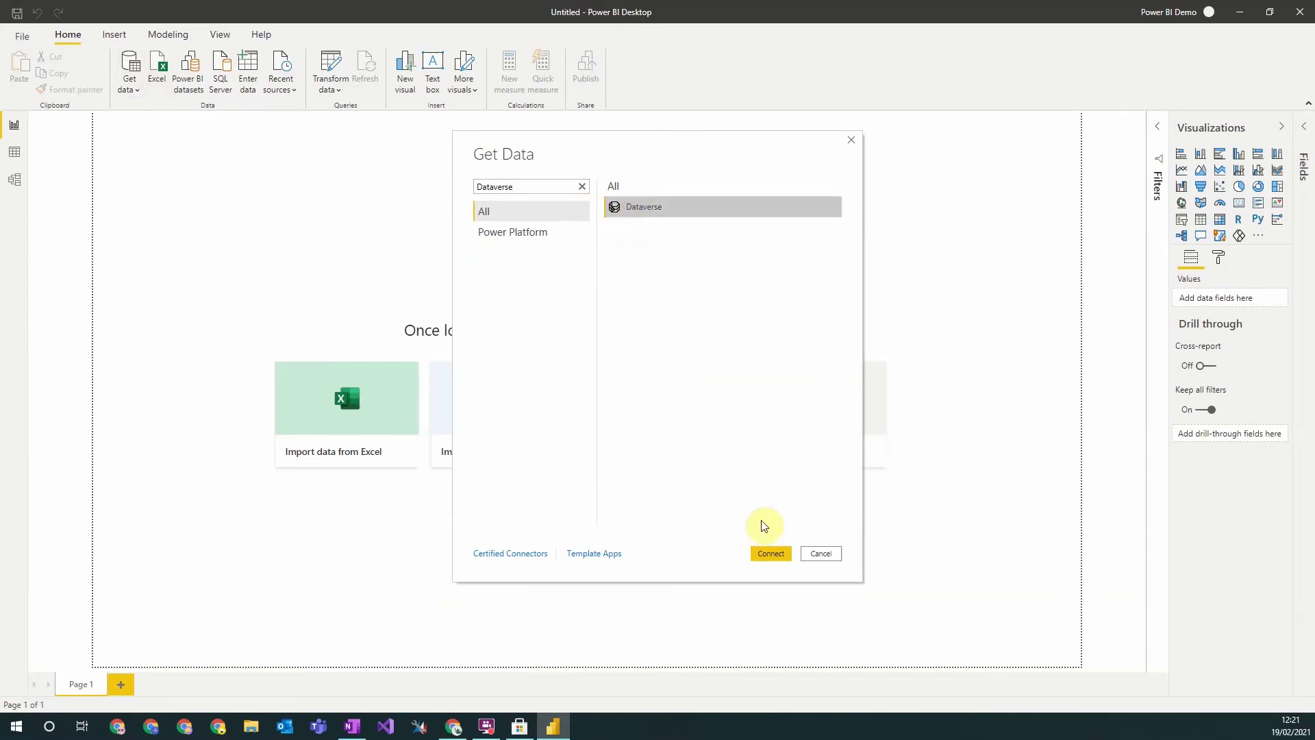
left_click(769, 554)
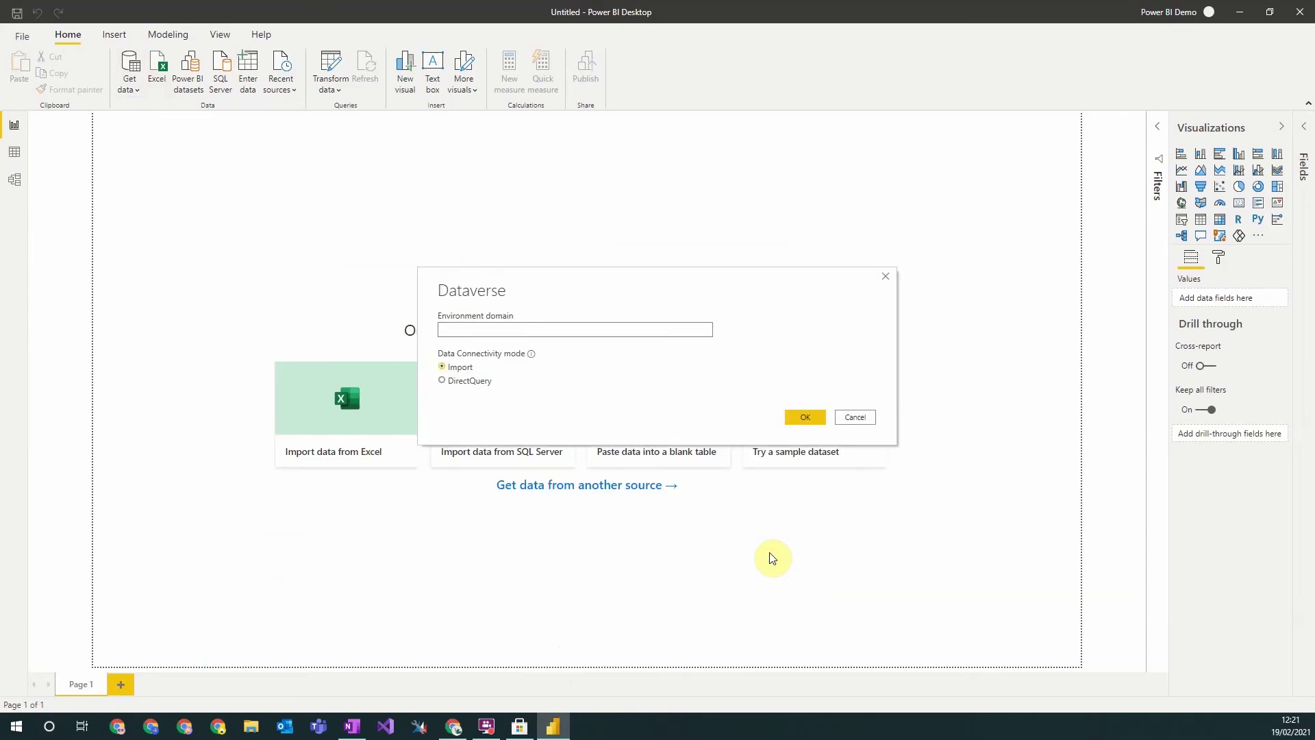
left_click(454, 726)
left_click(222, 12)
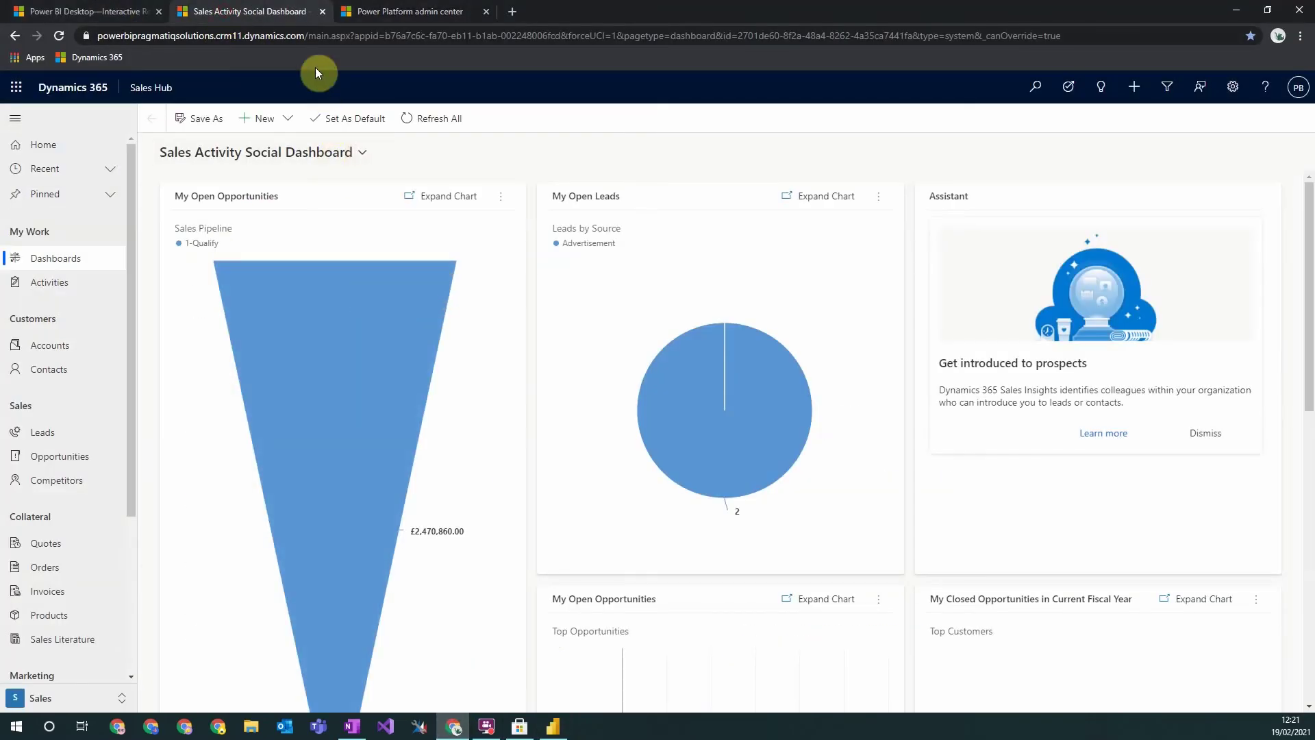
Copy the domain powerbipragmaticsolutions.crm11.dynamics.com from the dashboard's URL and return to Power BI.
left_click(306, 37)
left_click(305, 38)
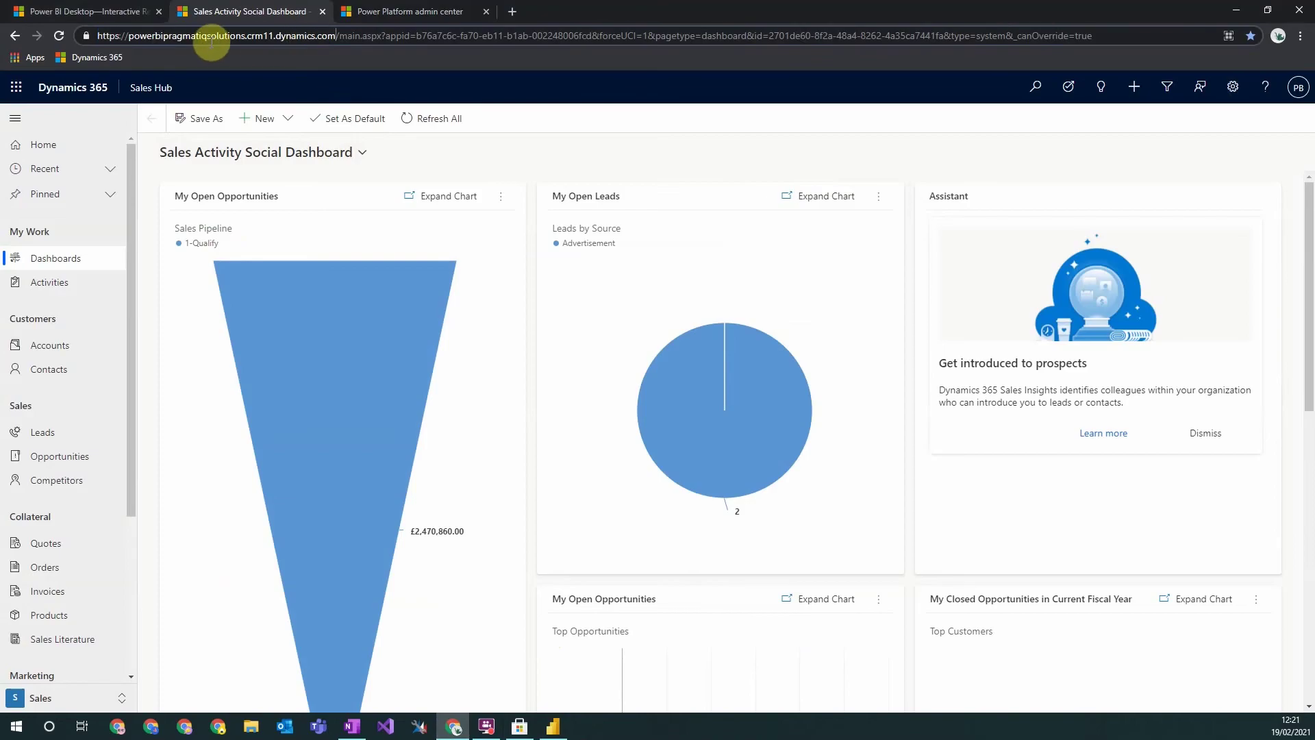
left_click(127, 38)
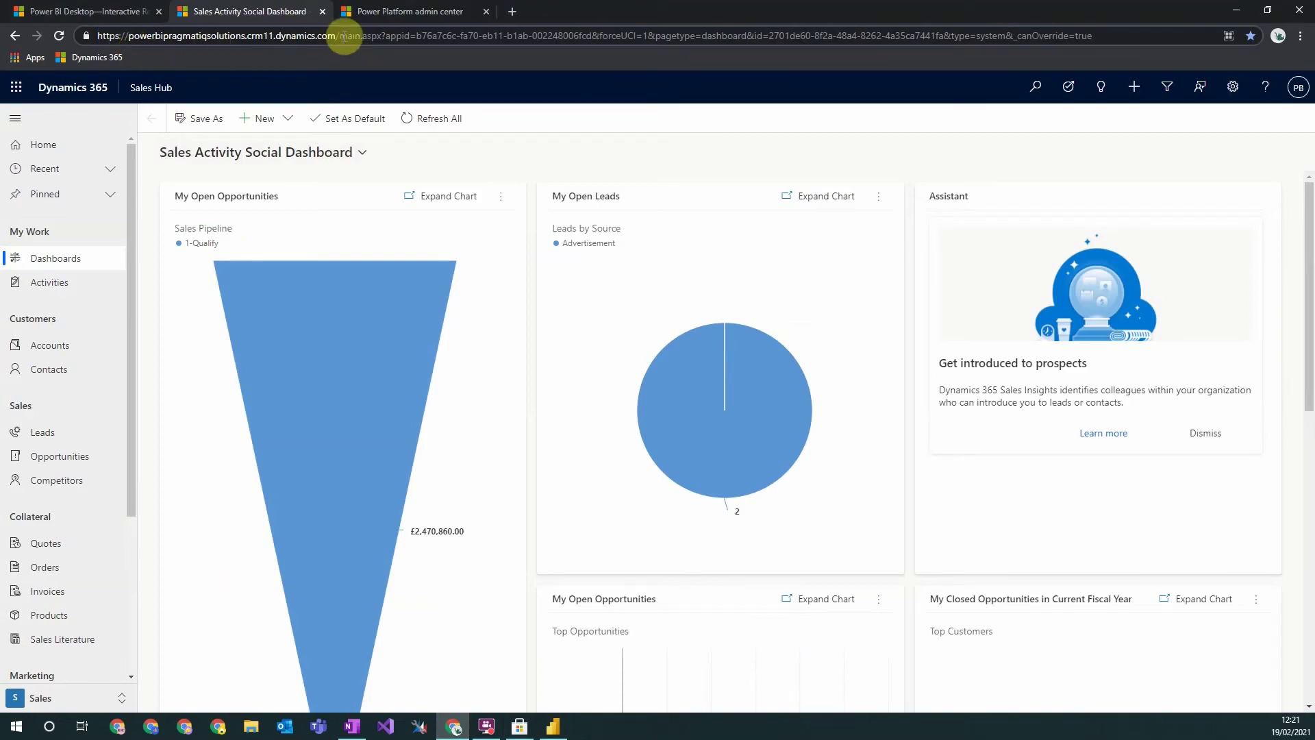
left_click(336, 36, "shift")
key("ctrl+c")
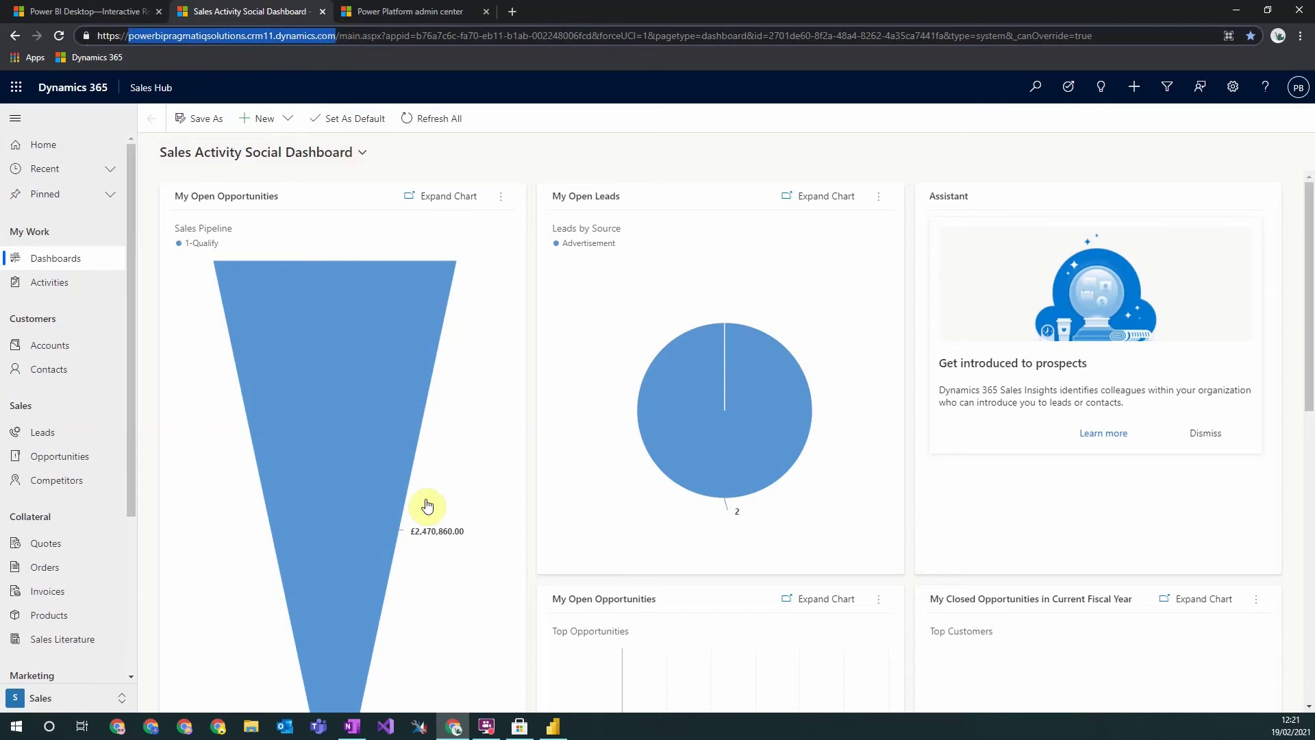
left_click(553, 726)
Paste the domain into the Dataverse environment field and confirm in Import mode.
key("ctrl+v")
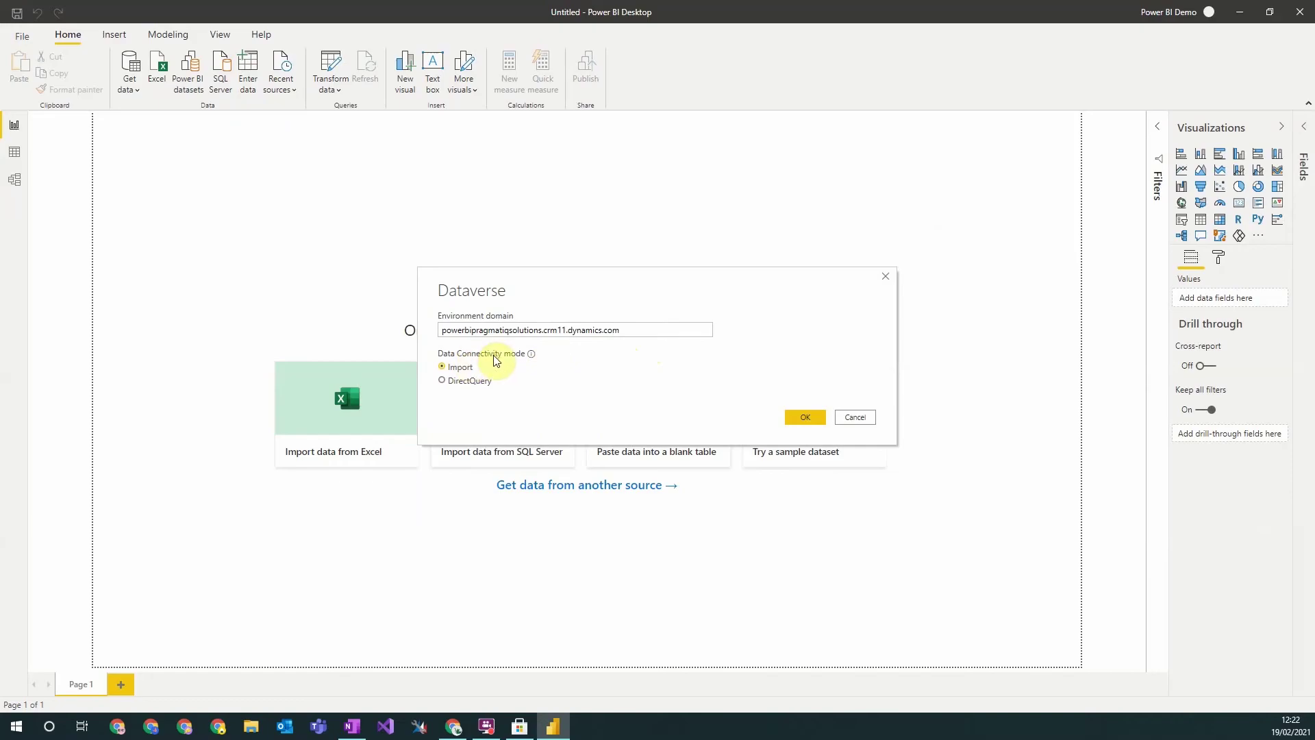
mouse_move(531, 354)
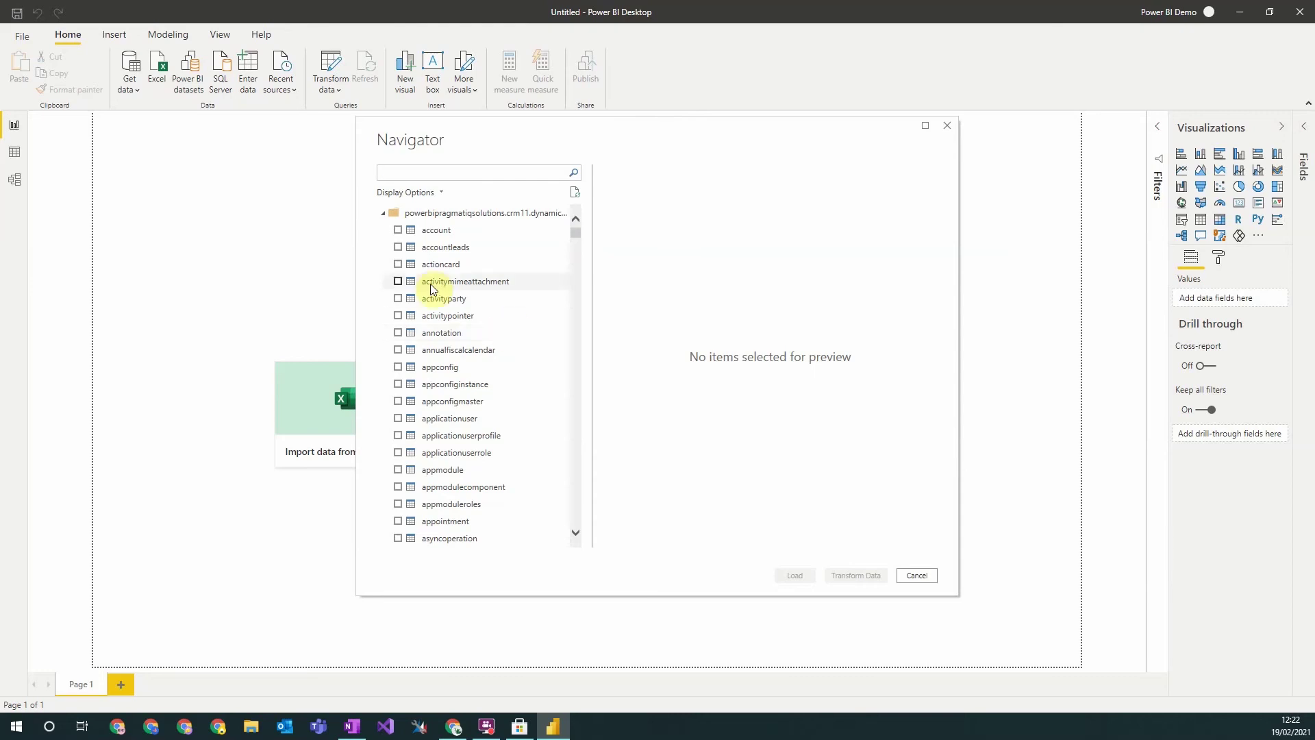
Tick the account, contact and opportunity tables in the Navigator.
left_click(398, 230)
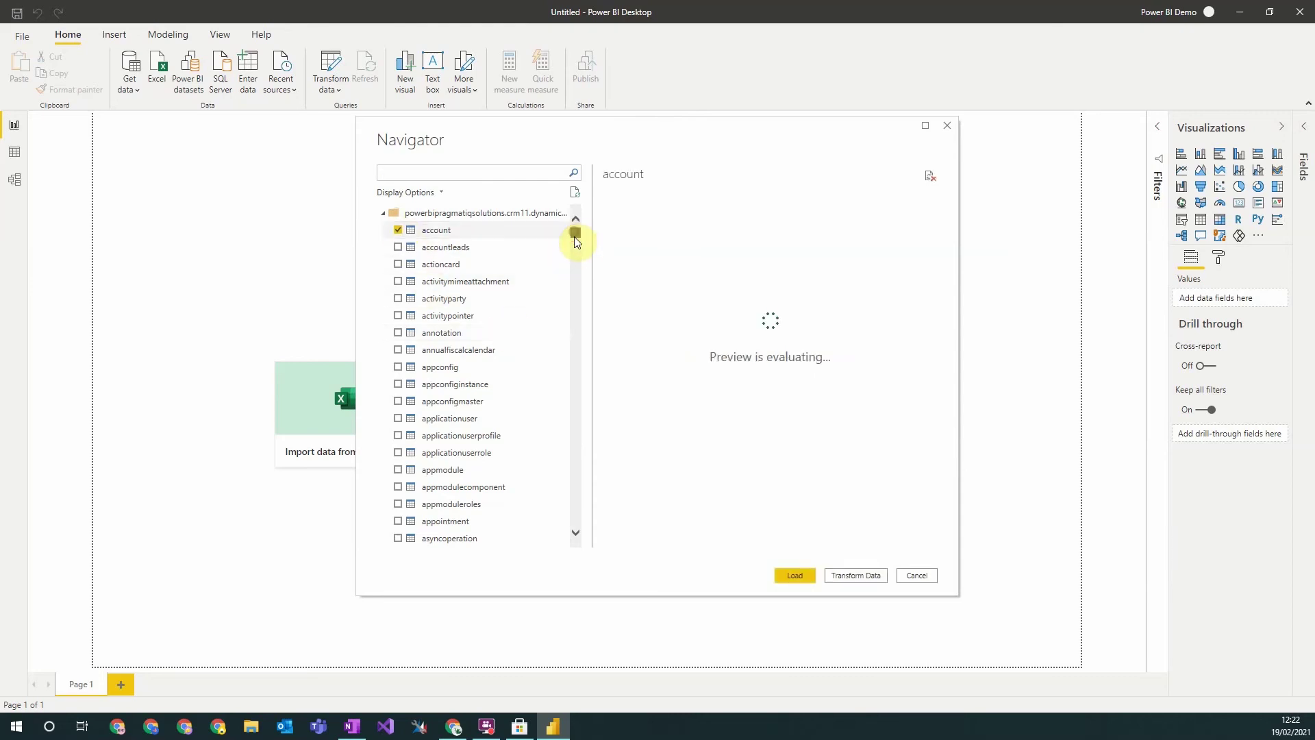
left_click_drag(575, 236, 575, 249)
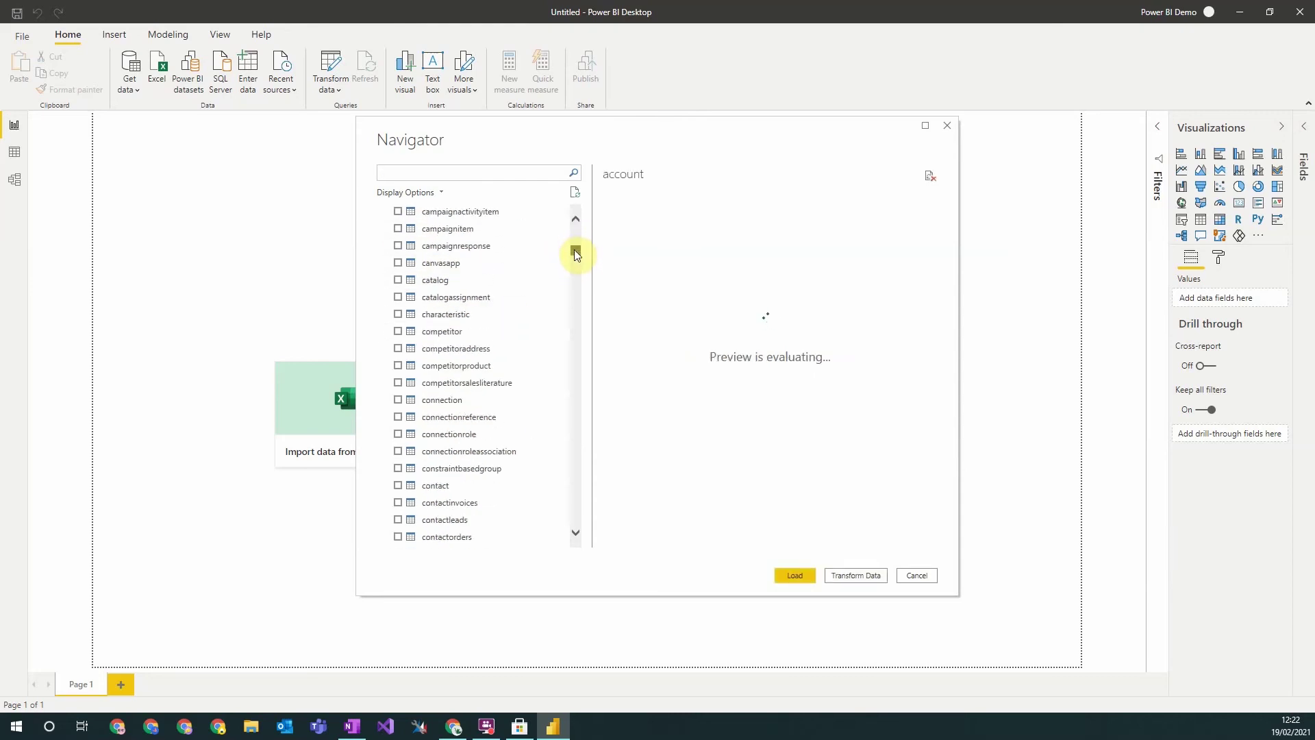
scroll(418, 479, "down", 1)
left_click(427, 431)
left_click_drag(574, 257, 576, 278)
scroll(505, 358, "down", 20)
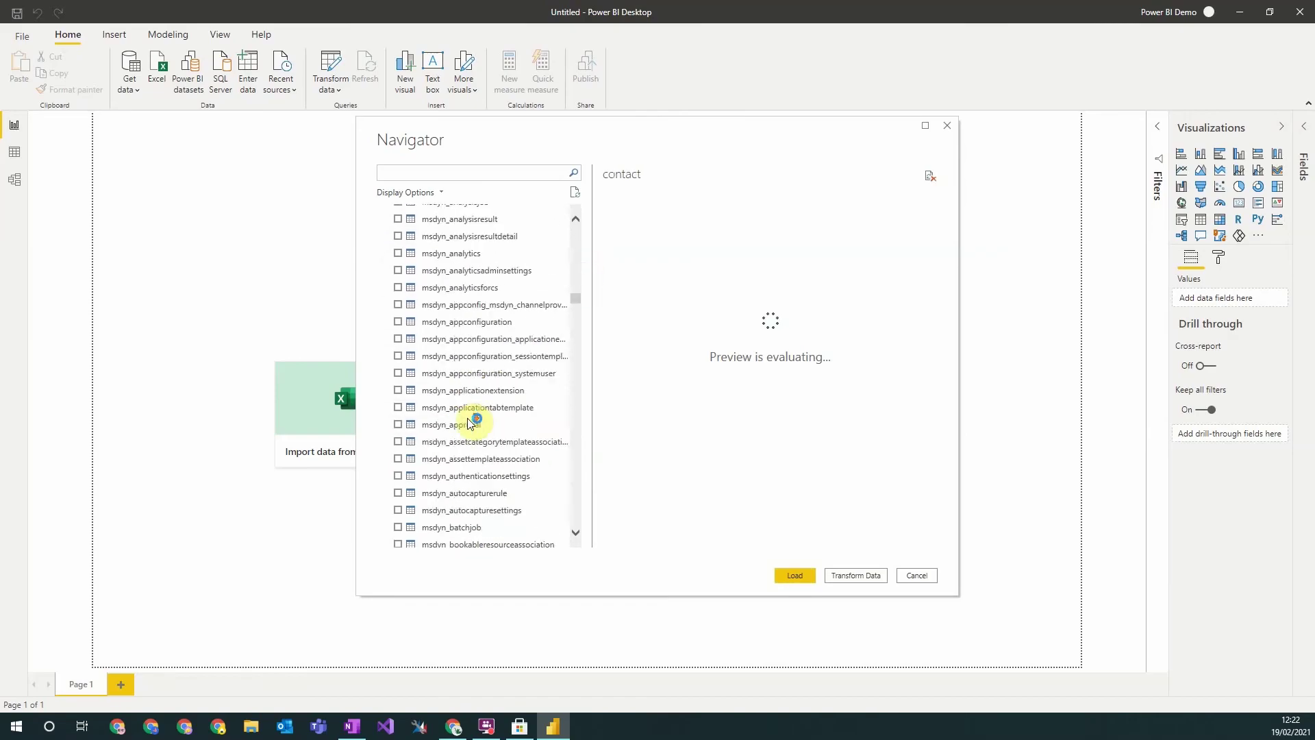
left_click_drag(578, 331, 573, 491)
scroll(505, 388, "up", 8)
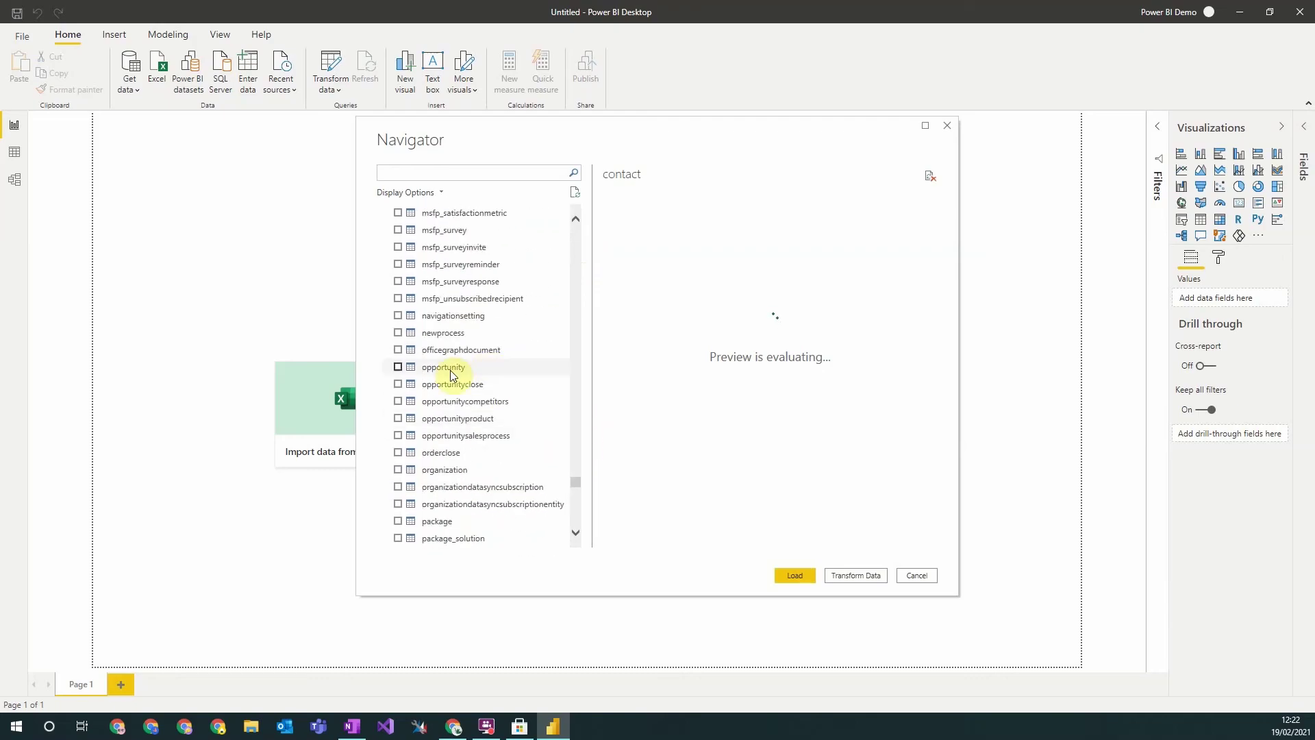
left_click(398, 368)
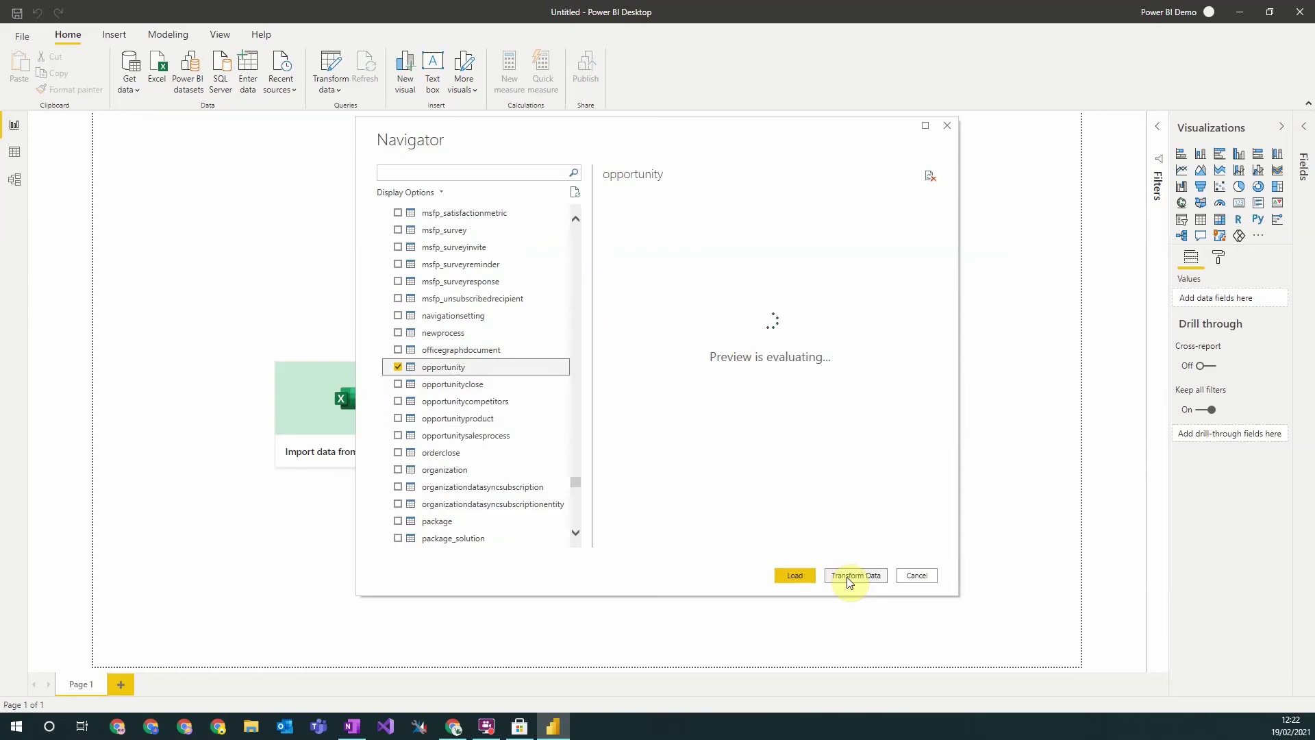
Load the three tables and browse the account table's 97 rows in Data view.
left_click(795, 575)
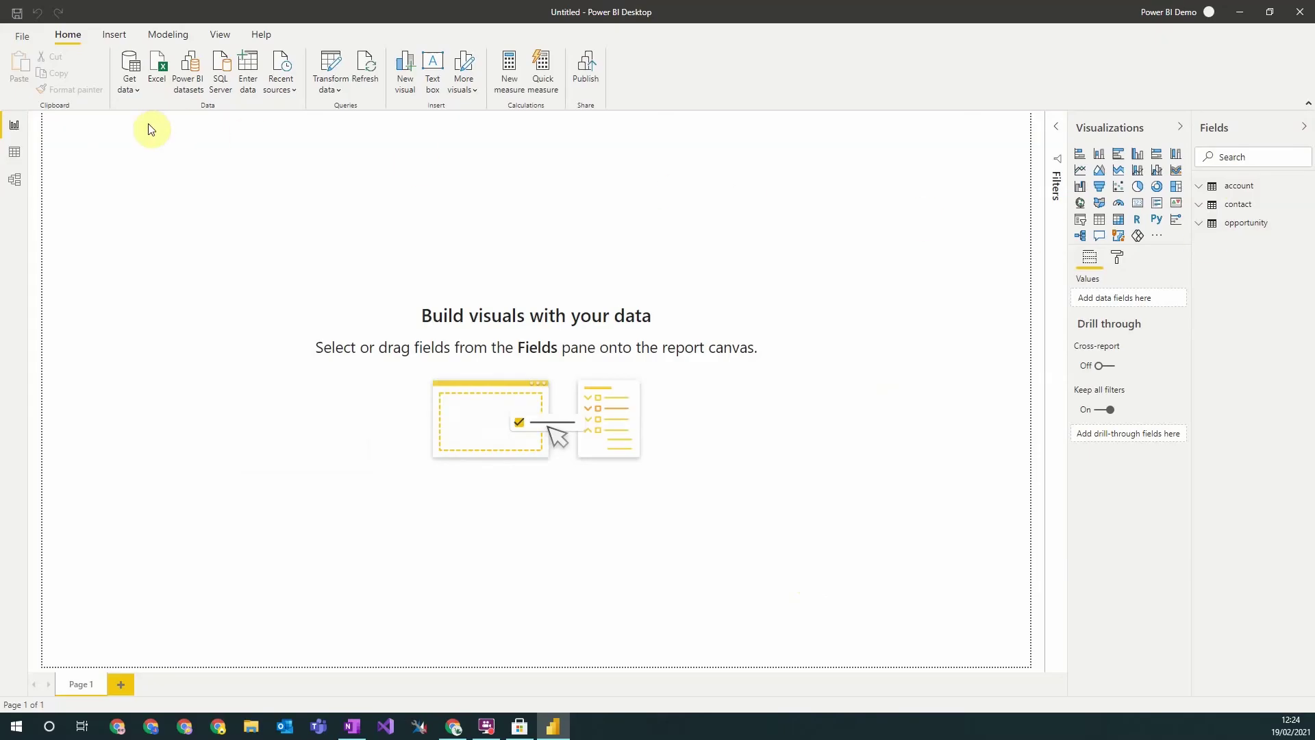
left_click(15, 152)
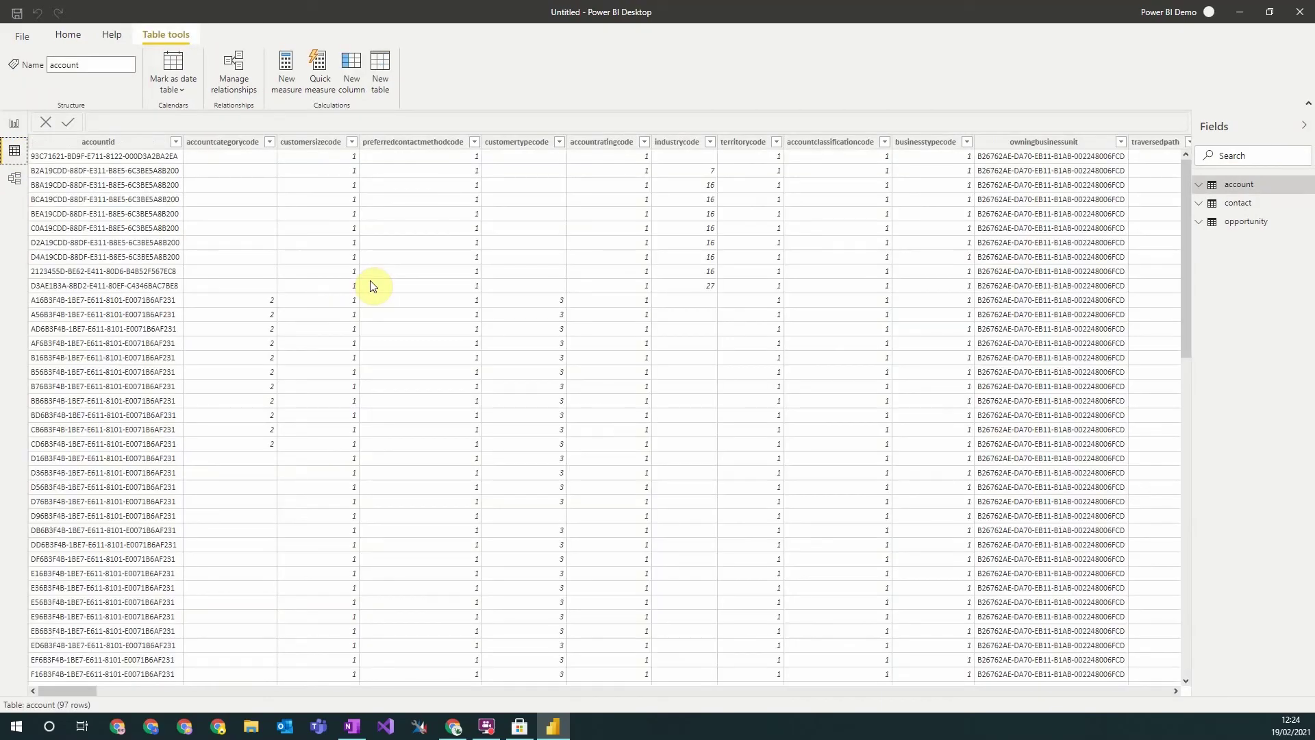
scroll(706, 514, "down", 10)
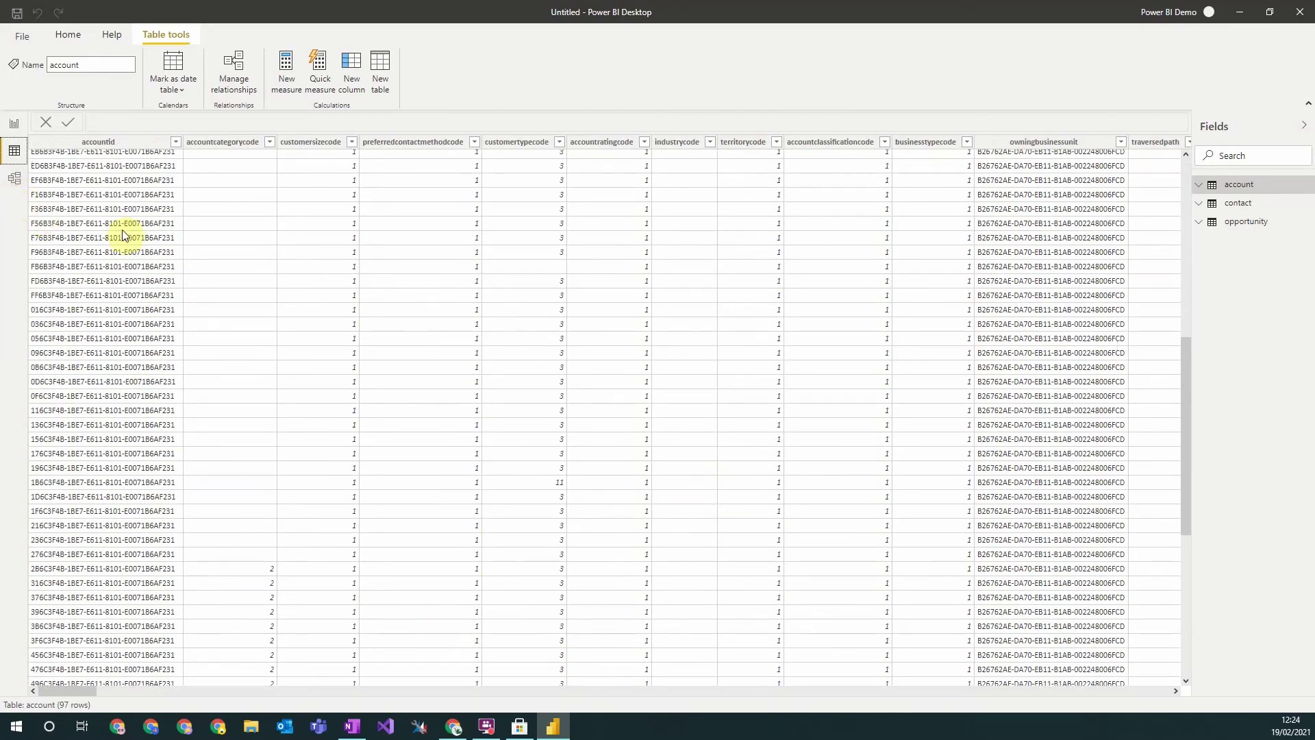
In Model view, link account's primarycontactid to contact's contactid as a many-to-one relationship.
left_click(14, 178)
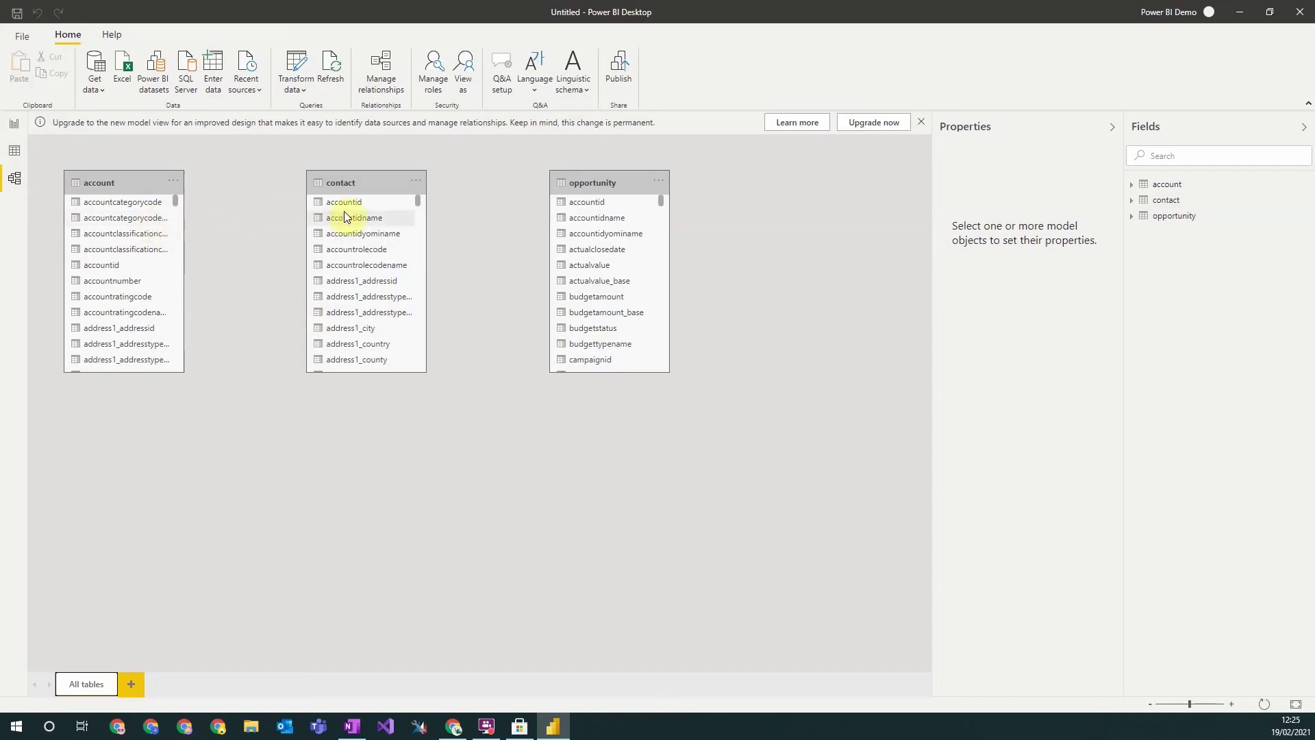
left_click(177, 202)
left_click_drag(177, 203, 165, 321)
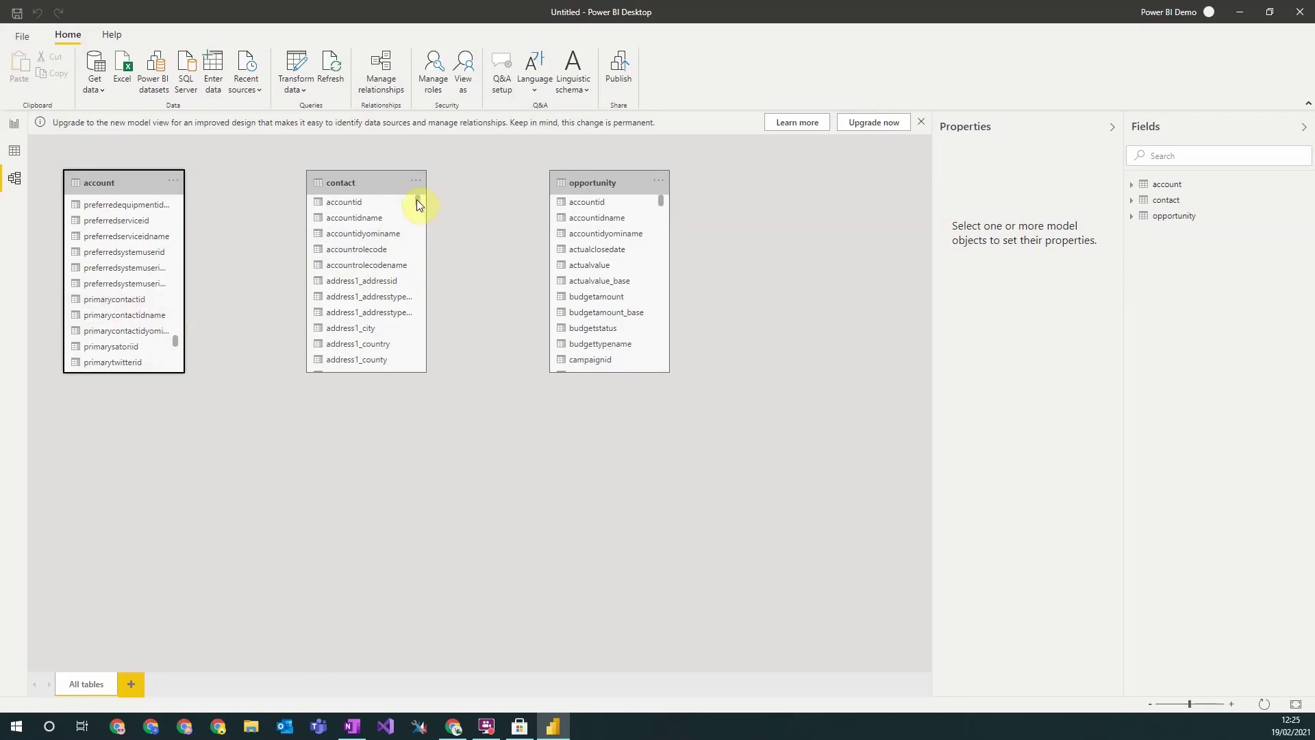
left_click_drag(417, 199, 419, 262)
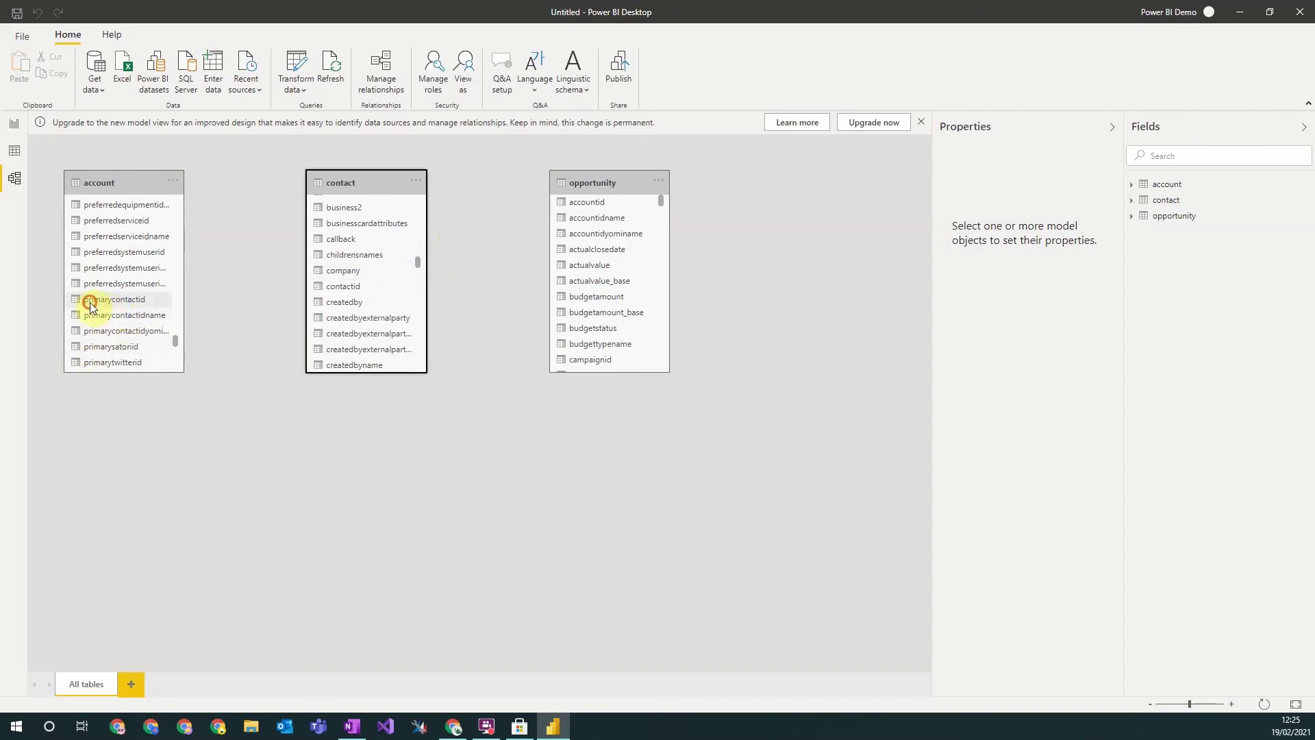
left_click_drag(91, 300, 363, 289)
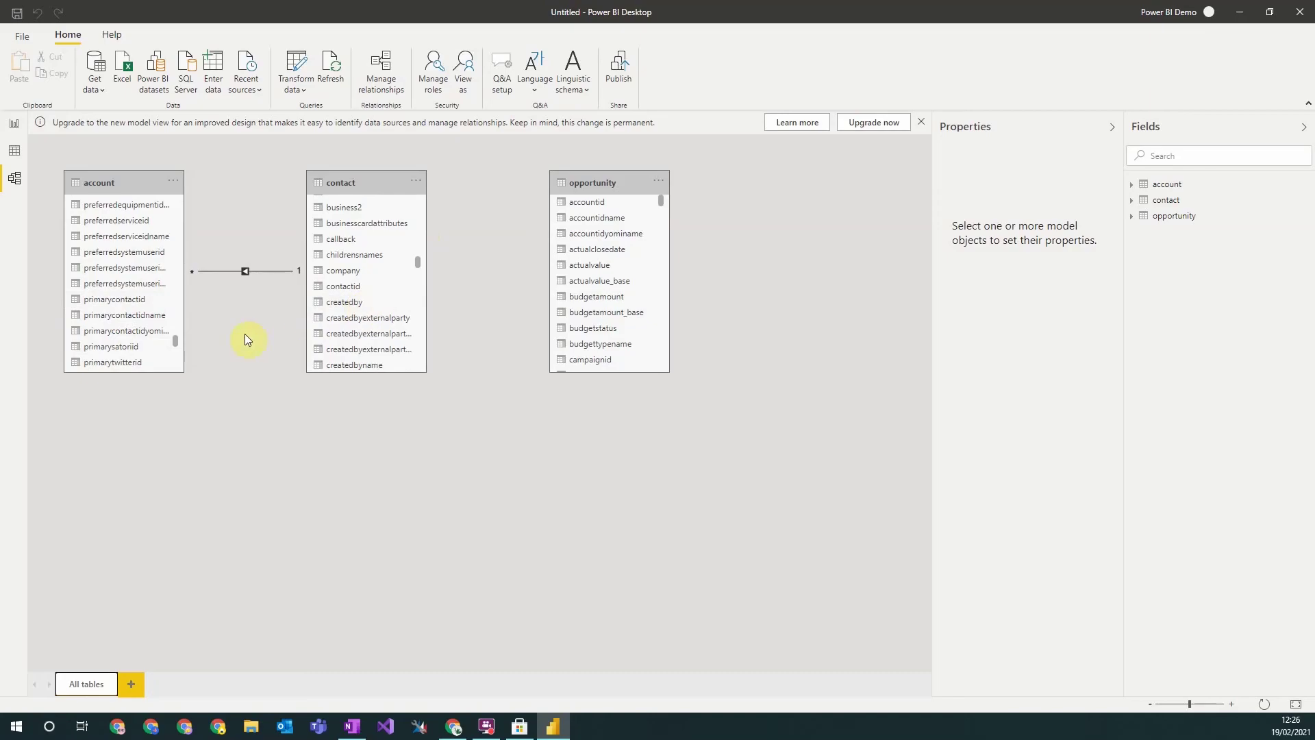
left_click(273, 272)
double_click(272, 272)
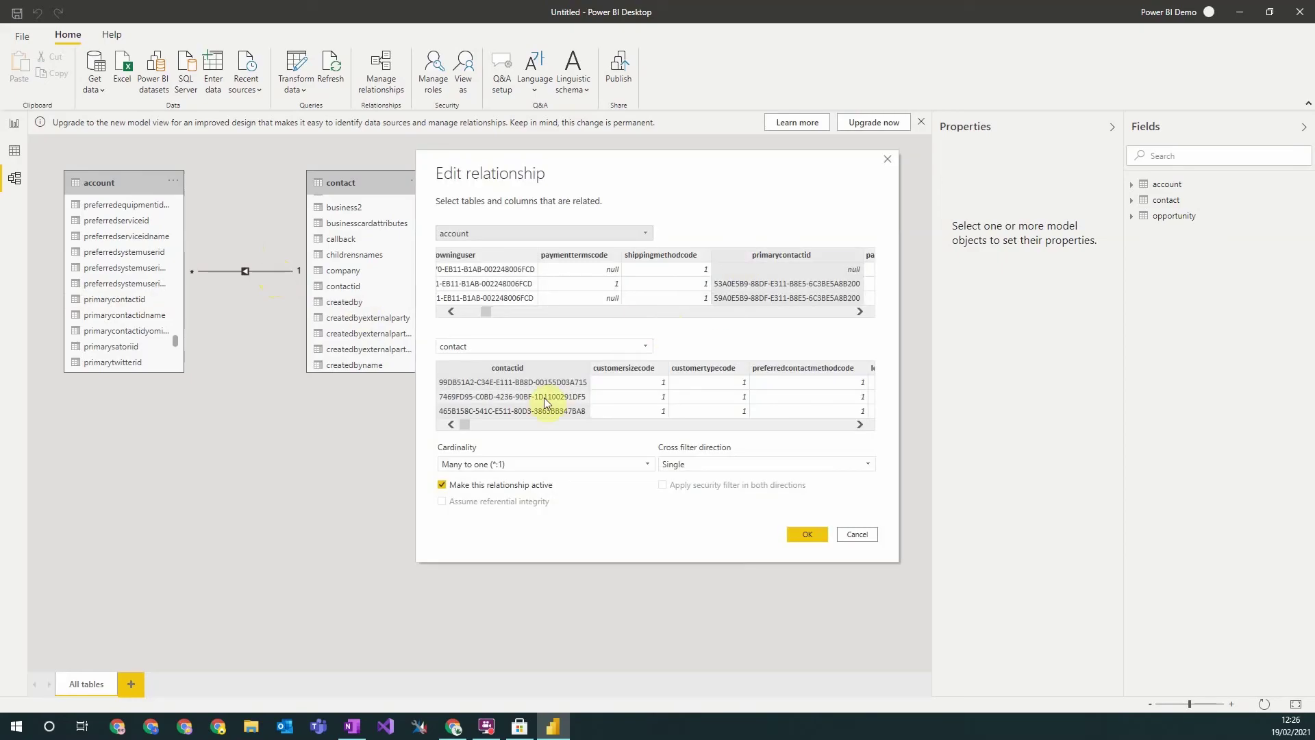
left_click(630, 464)
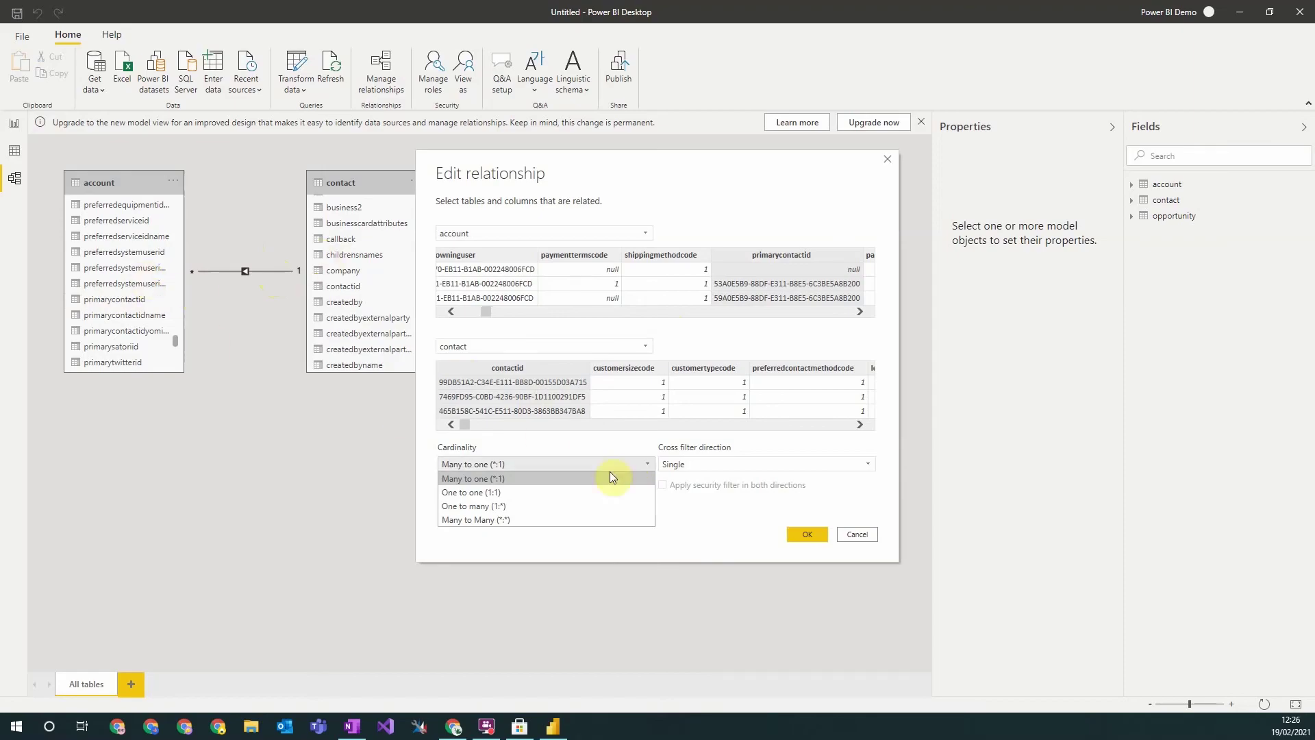
left_click(647, 464)
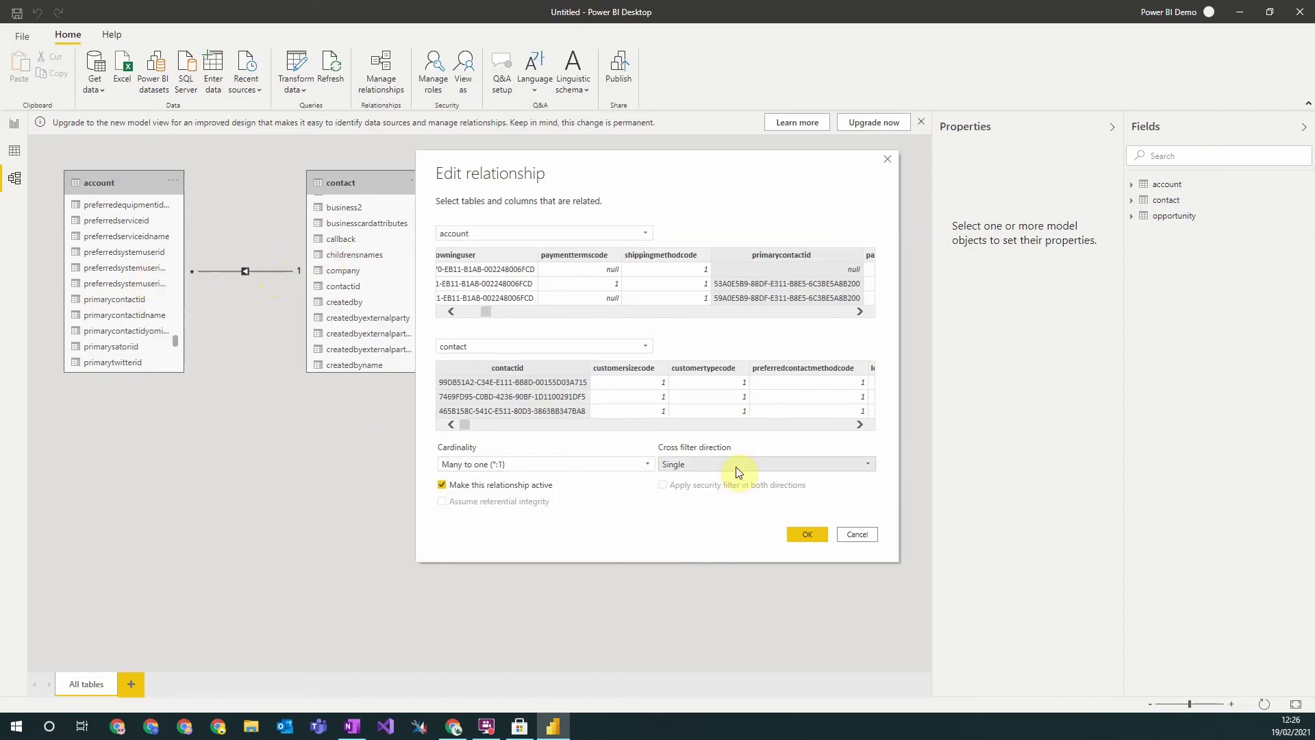
left_click(736, 467)
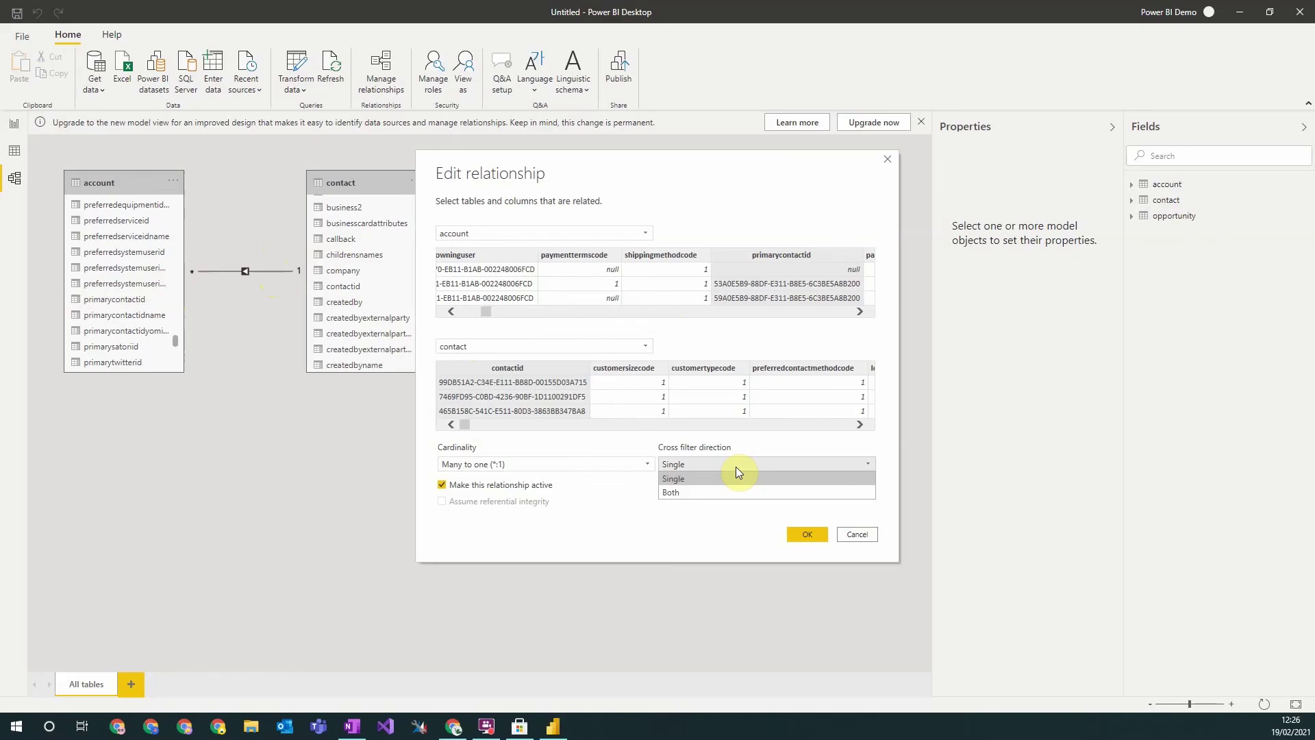
left_click(736, 466)
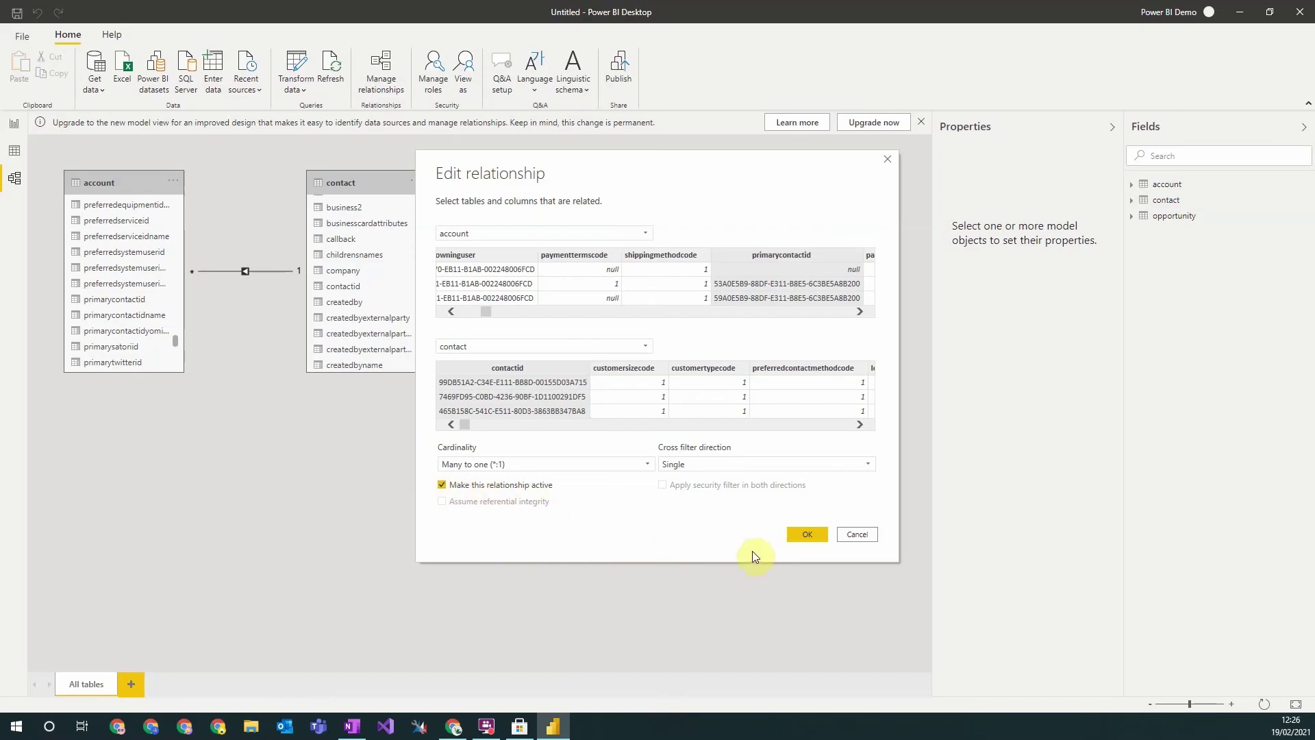
left_click(818, 537)
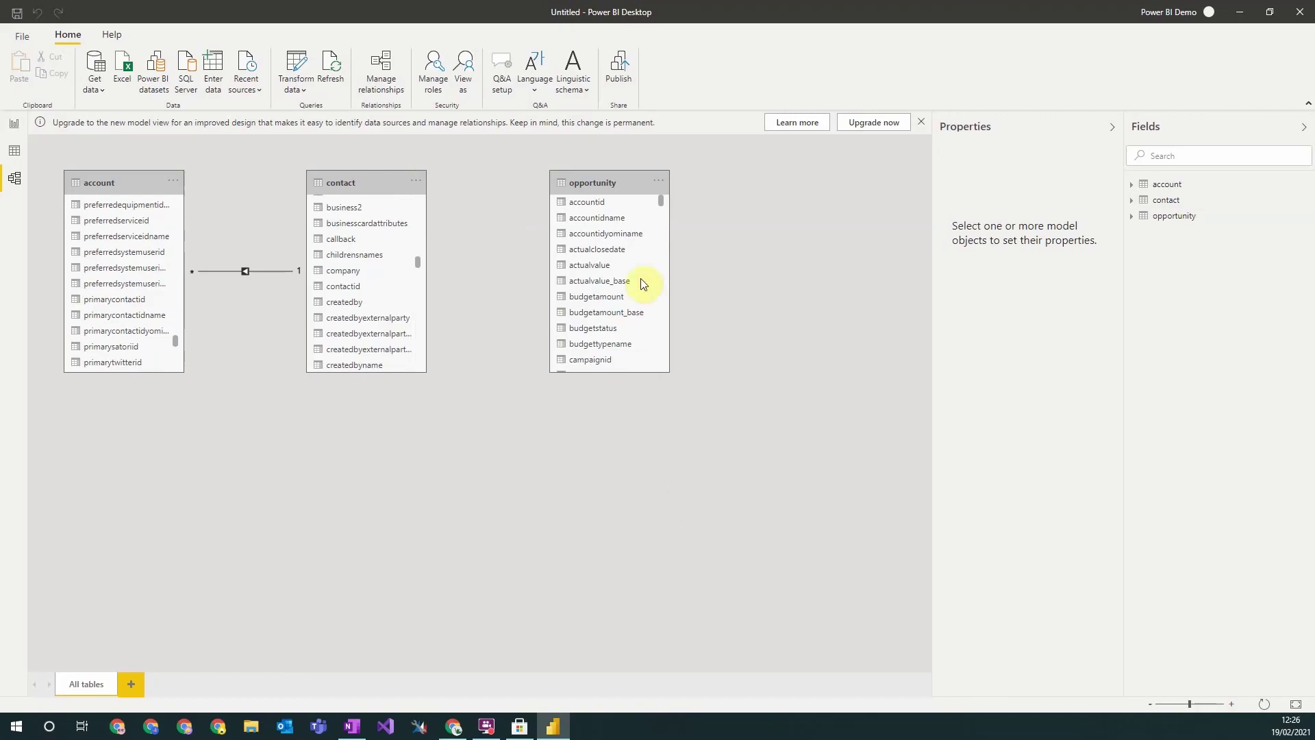
Move the opportunity table below the account table in the model diagram.
left_click_drag(620, 179, 518, 293)
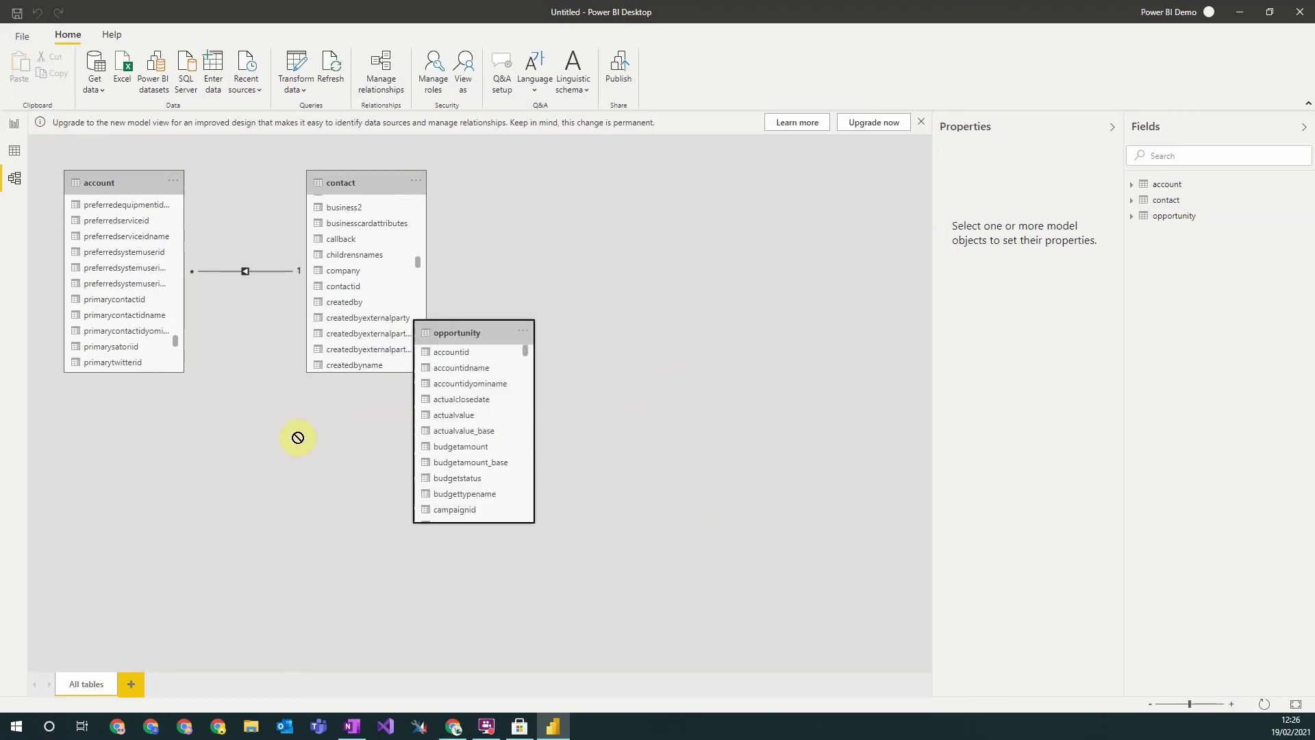
left_click_drag(298, 437, 230, 446)
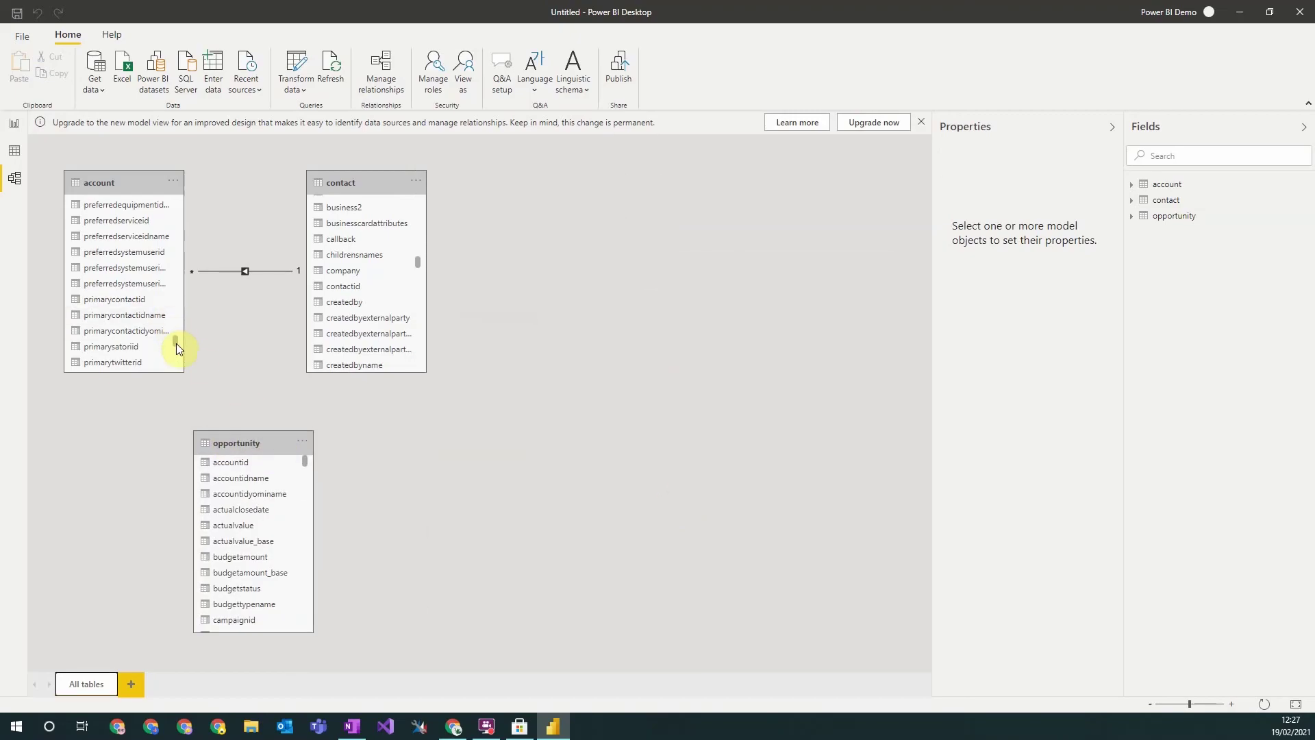
scroll(140, 342, "up", 5)
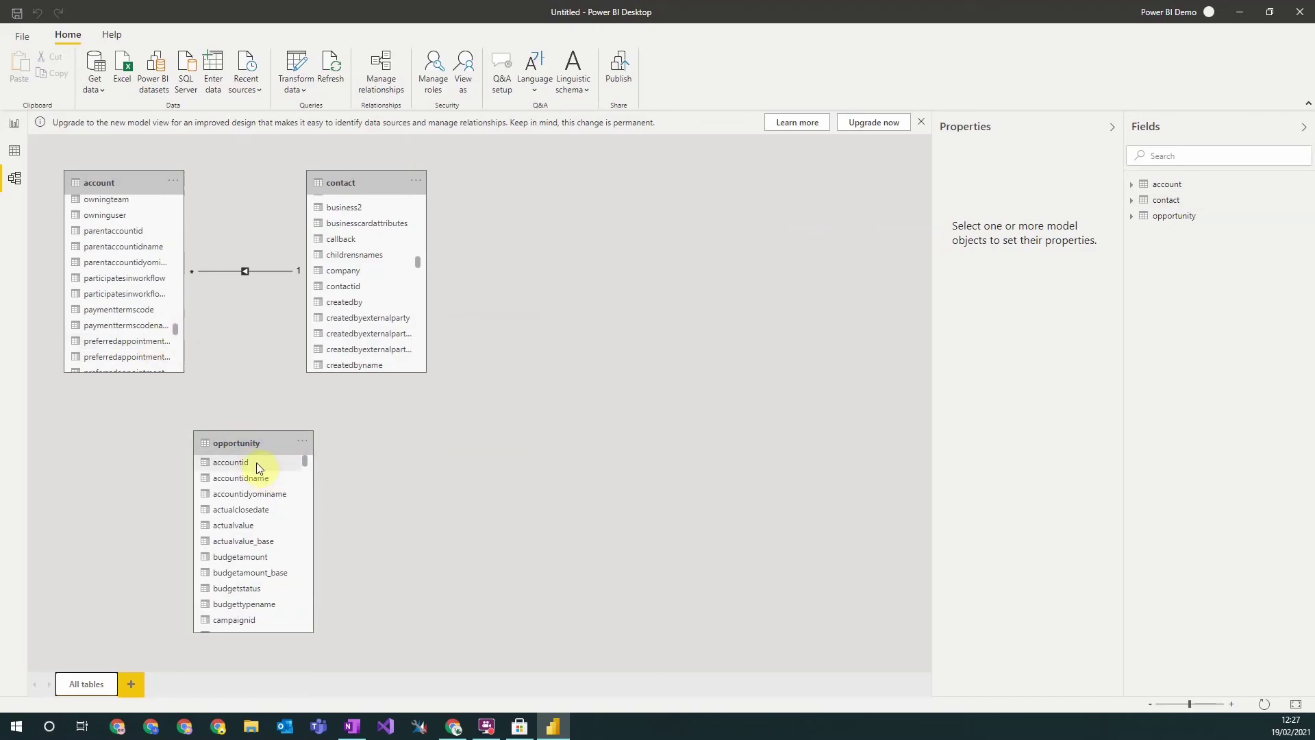
Link account's accountid field to opportunity's accountid field.
left_click(176, 333)
left_click_drag(176, 333, 182, 196)
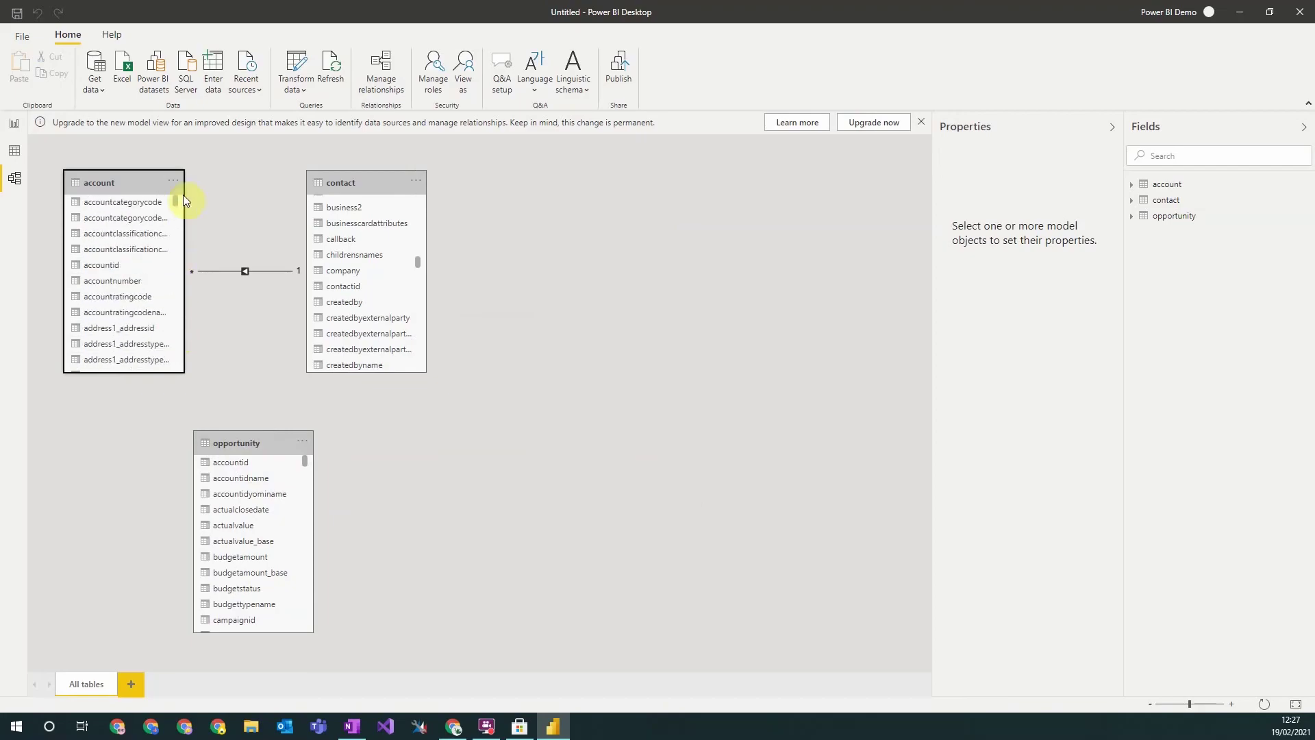
left_click(105, 267)
left_click_drag(105, 268, 245, 470)
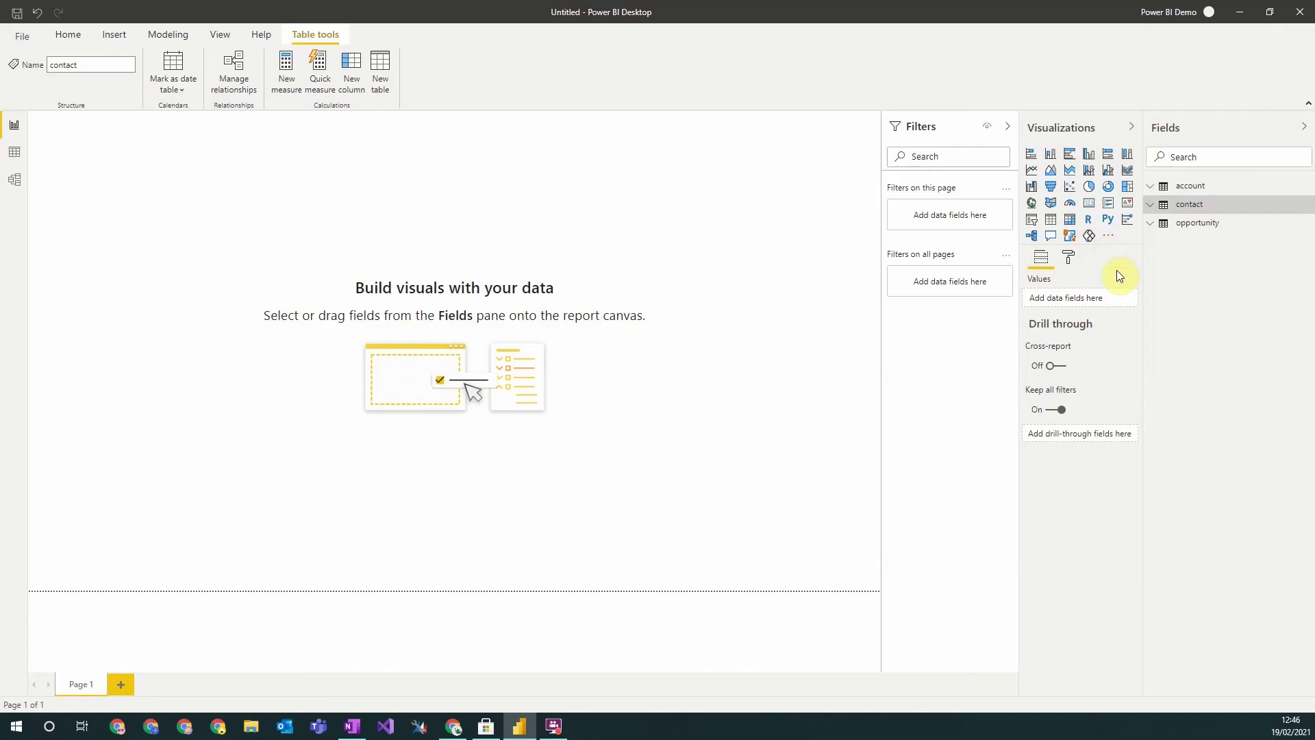
Insert a table visual listing account name and numberofemployees, totalling 81901.
left_click(1050, 223)
left_click_drag(185, 205, 443, 287)
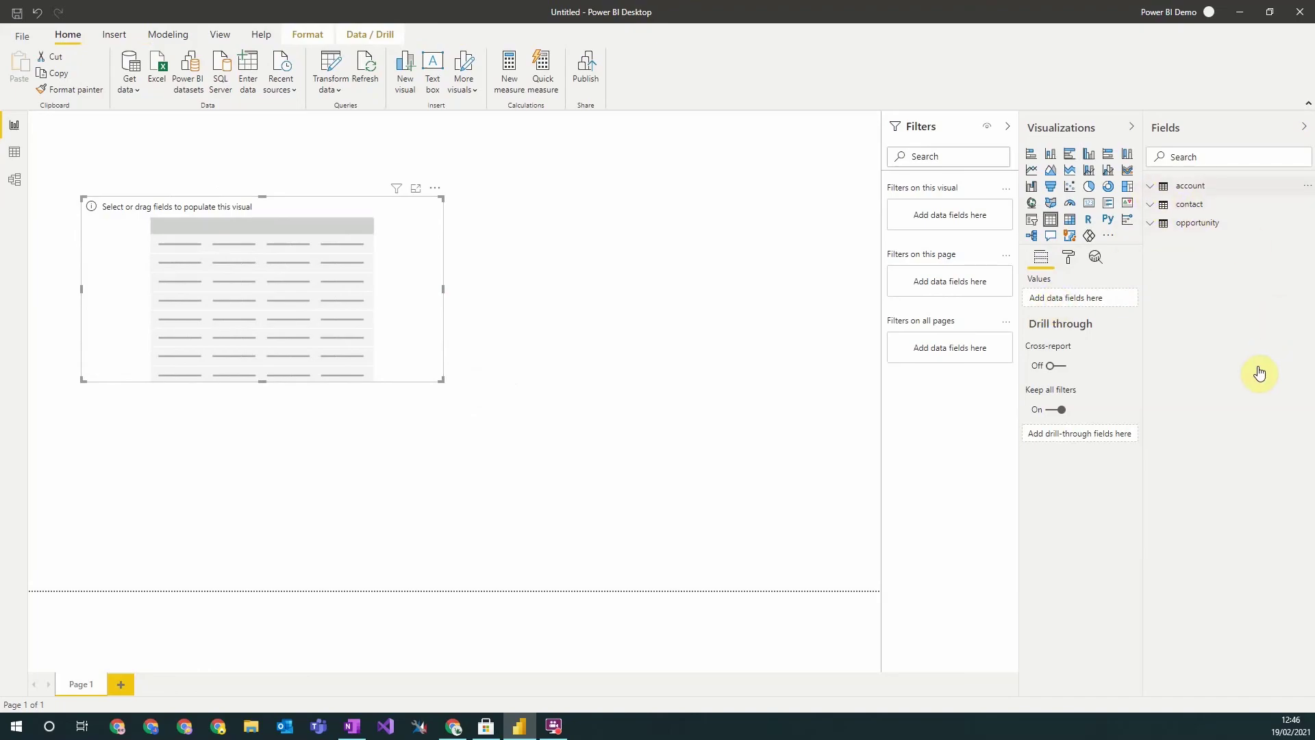
scroll(1259, 373, "down", 10)
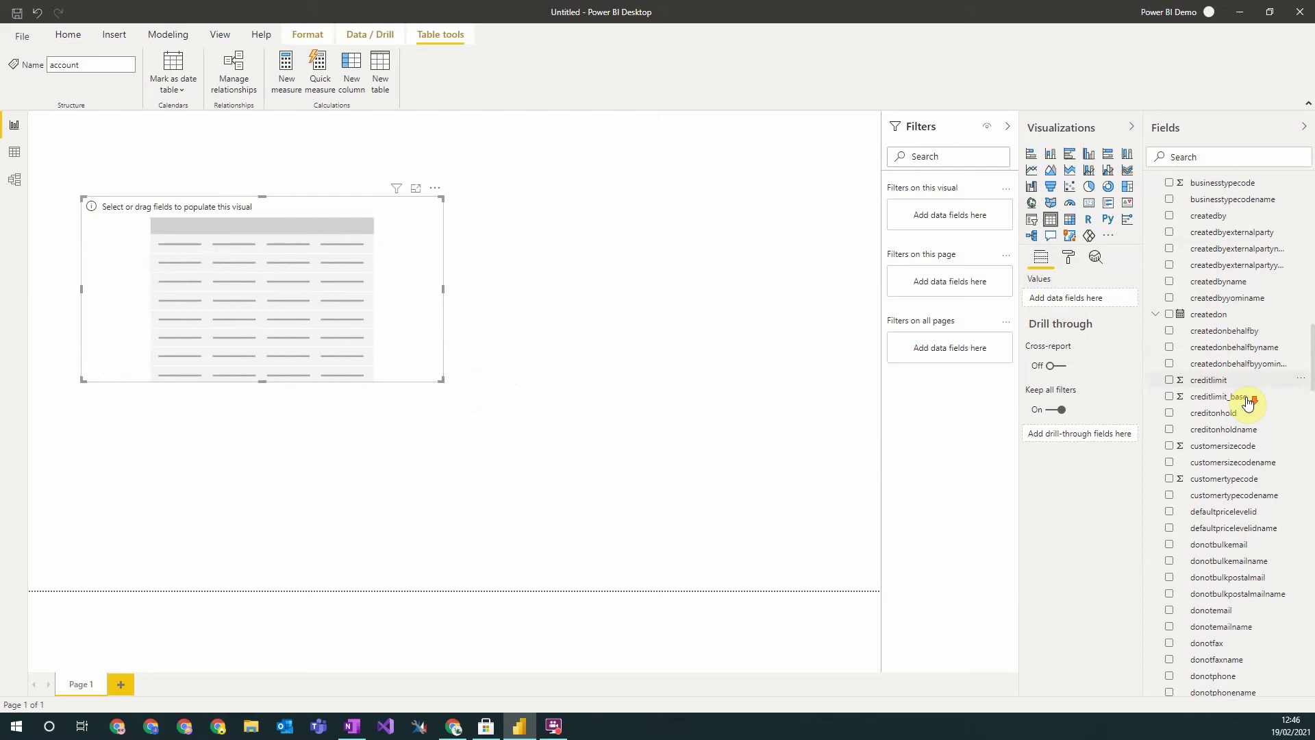
scroll(1248, 404, "down", 20)
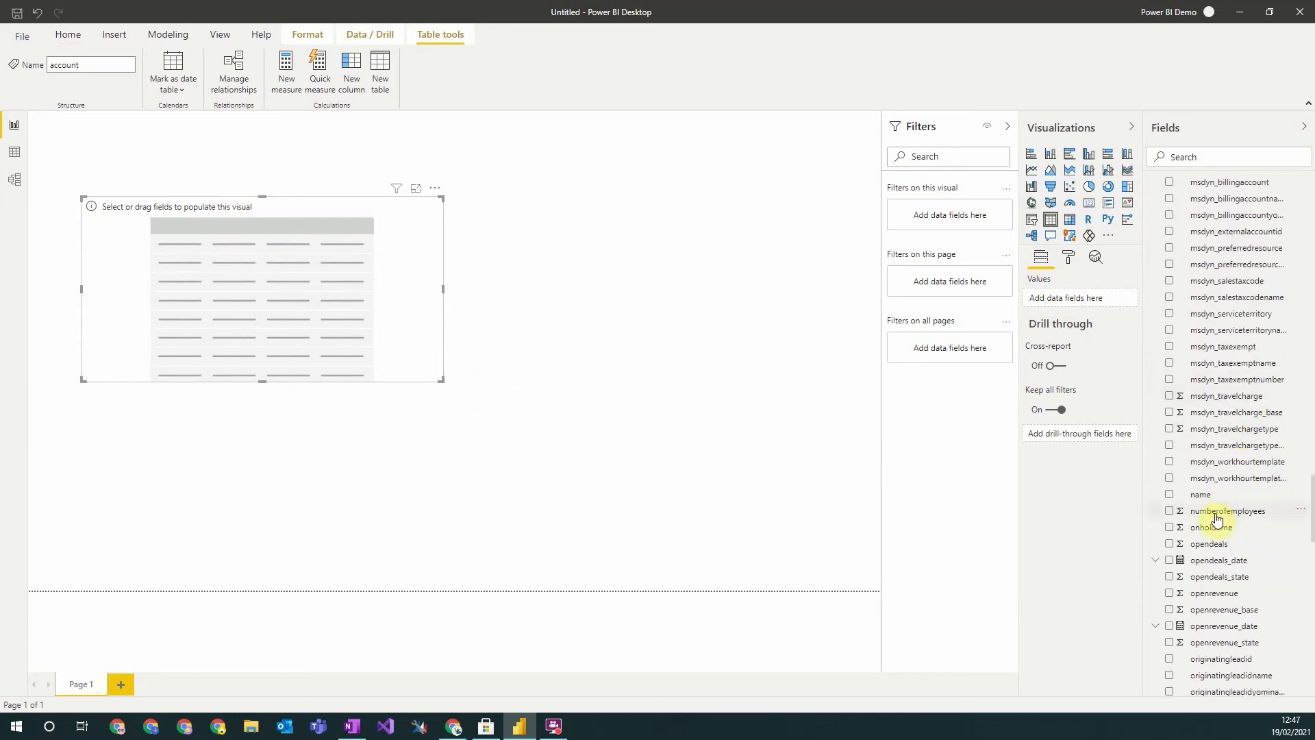
left_click_drag(1202, 496, 1076, 312)
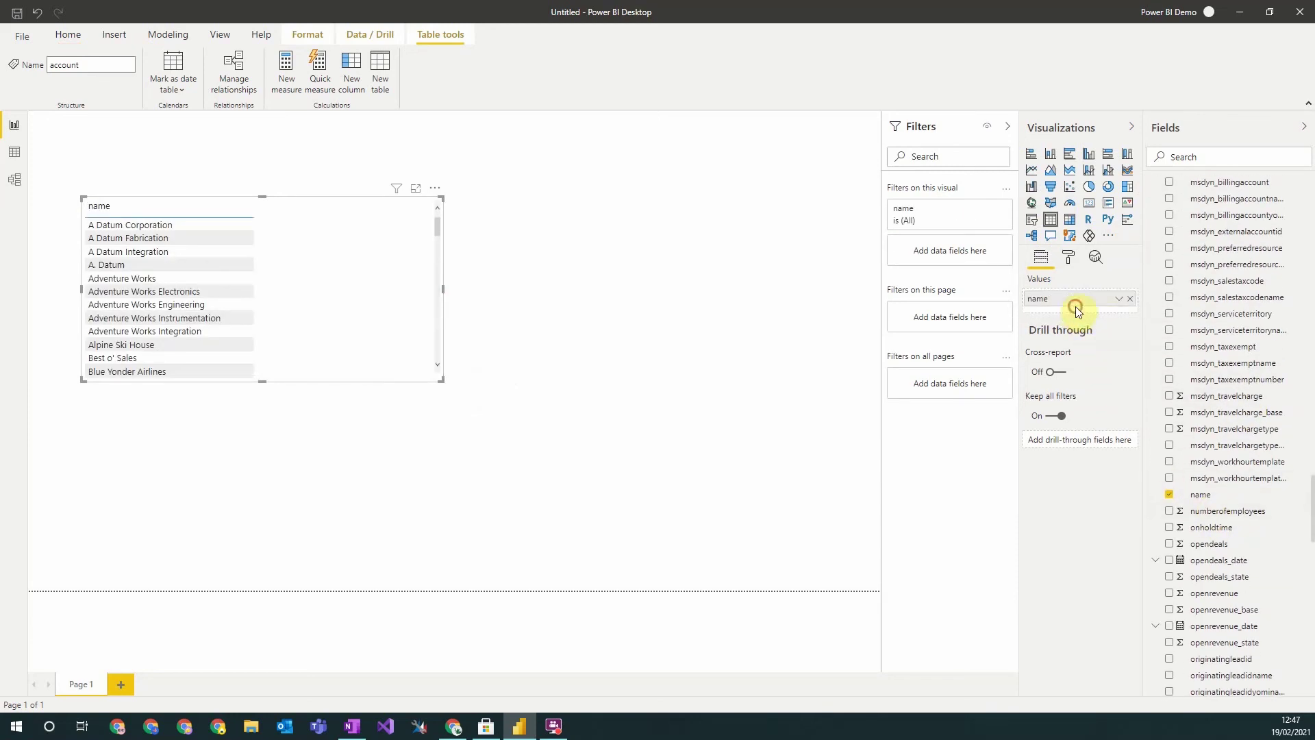
scroll(1263, 414, "up", 20)
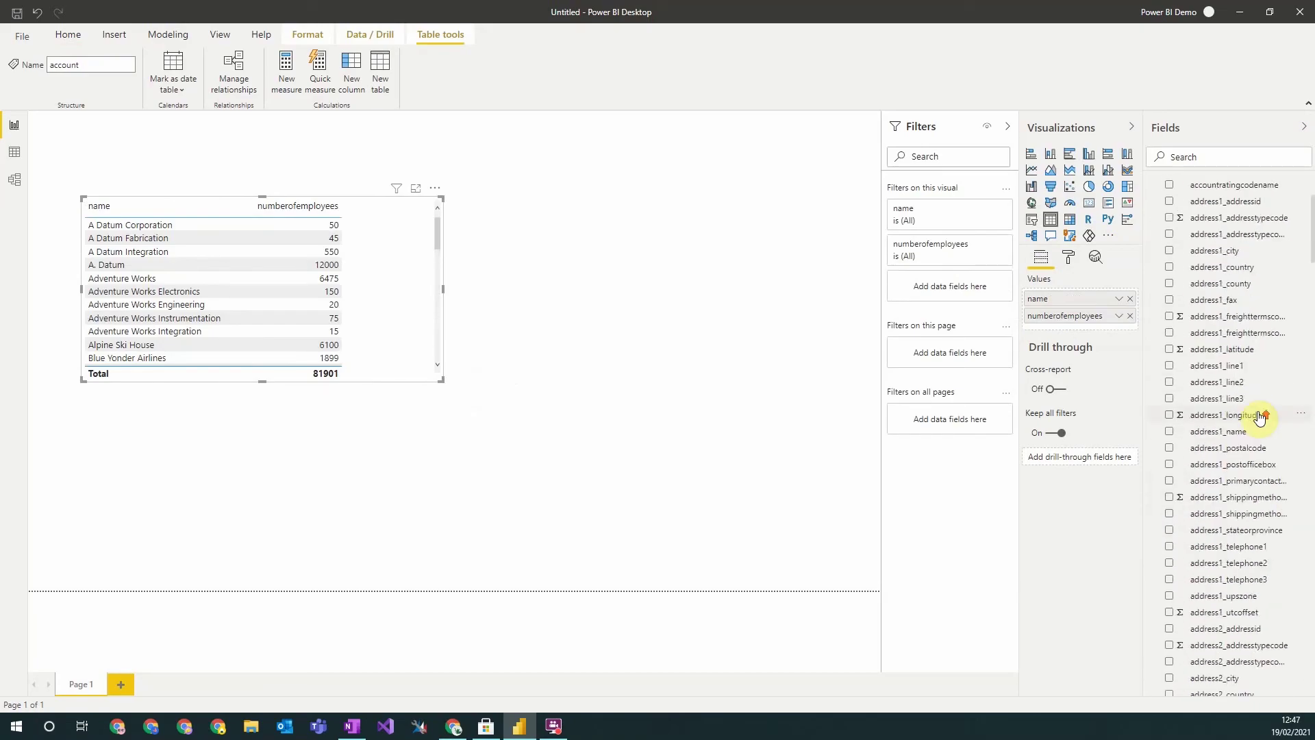
Add contact fullname and jobtitle as columns in the table visual.
scroll(1262, 414, "up", 5)
left_click(1152, 186)
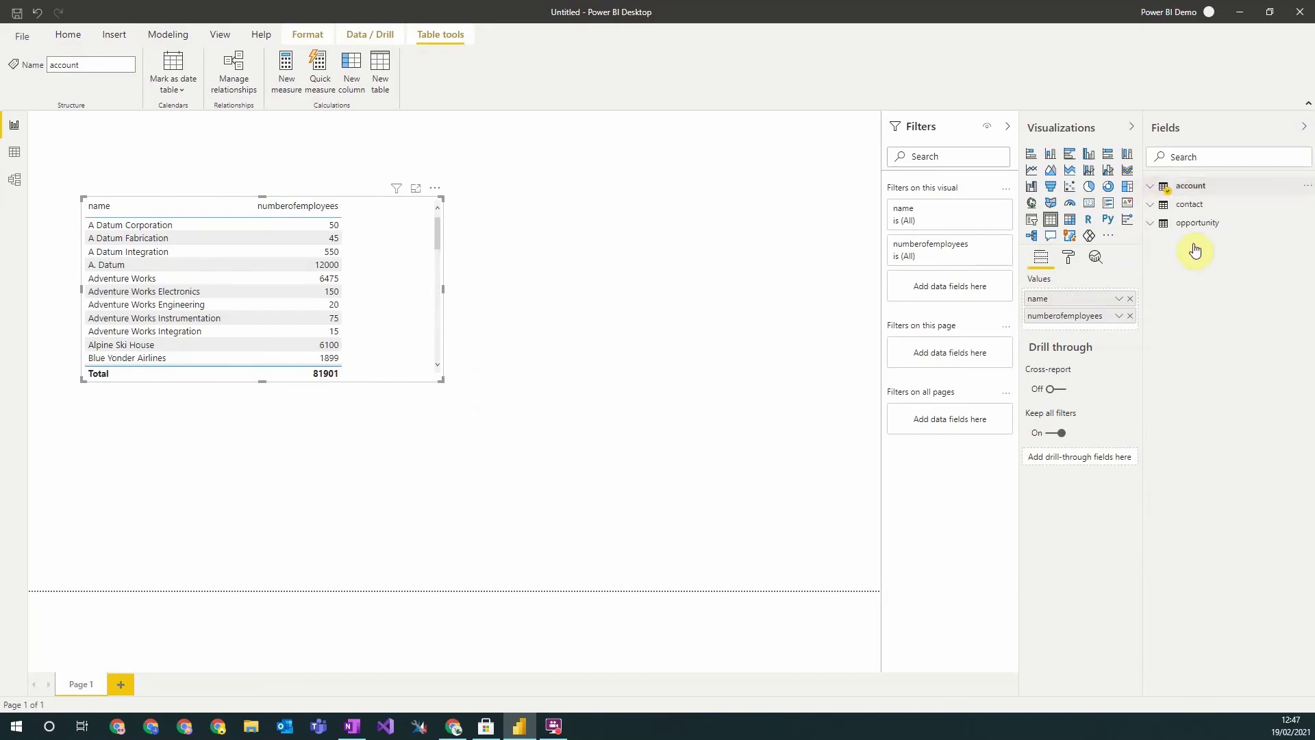
left_click(1165, 206)
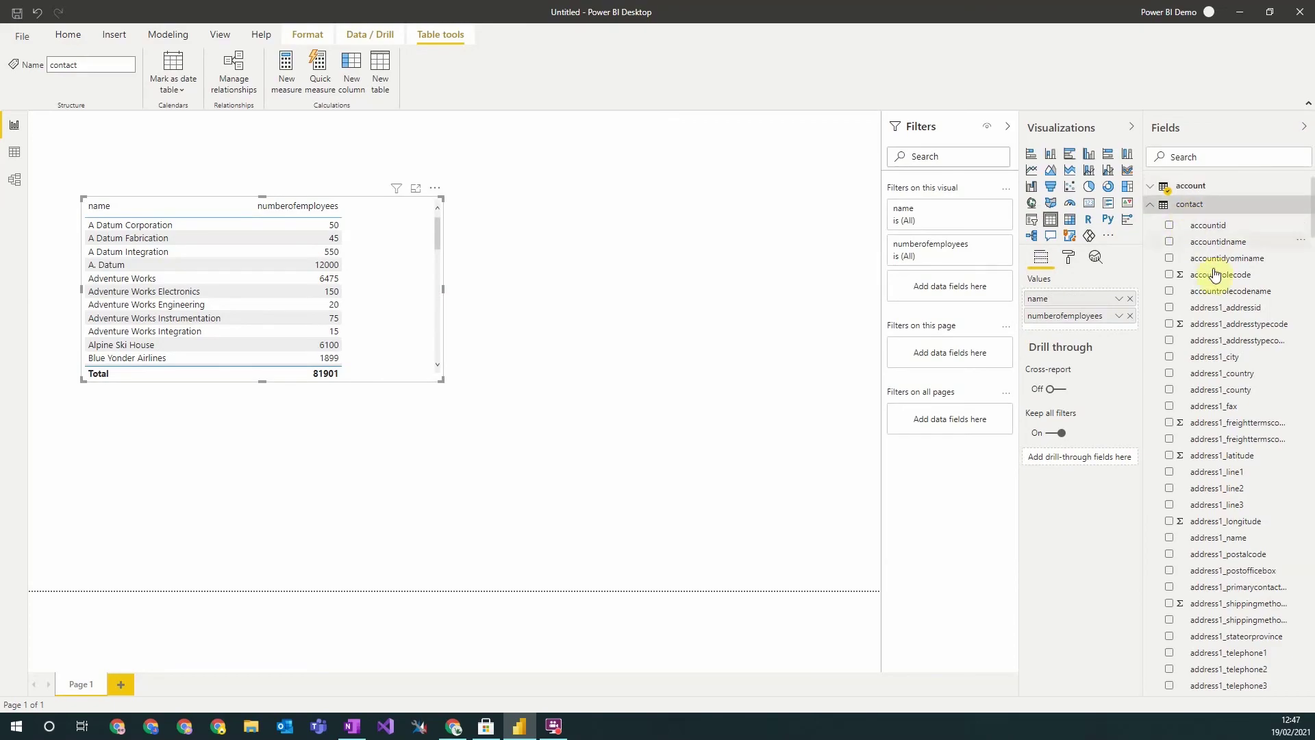
scroll(1211, 317, "down", 5)
scroll(1211, 318, "down", 10)
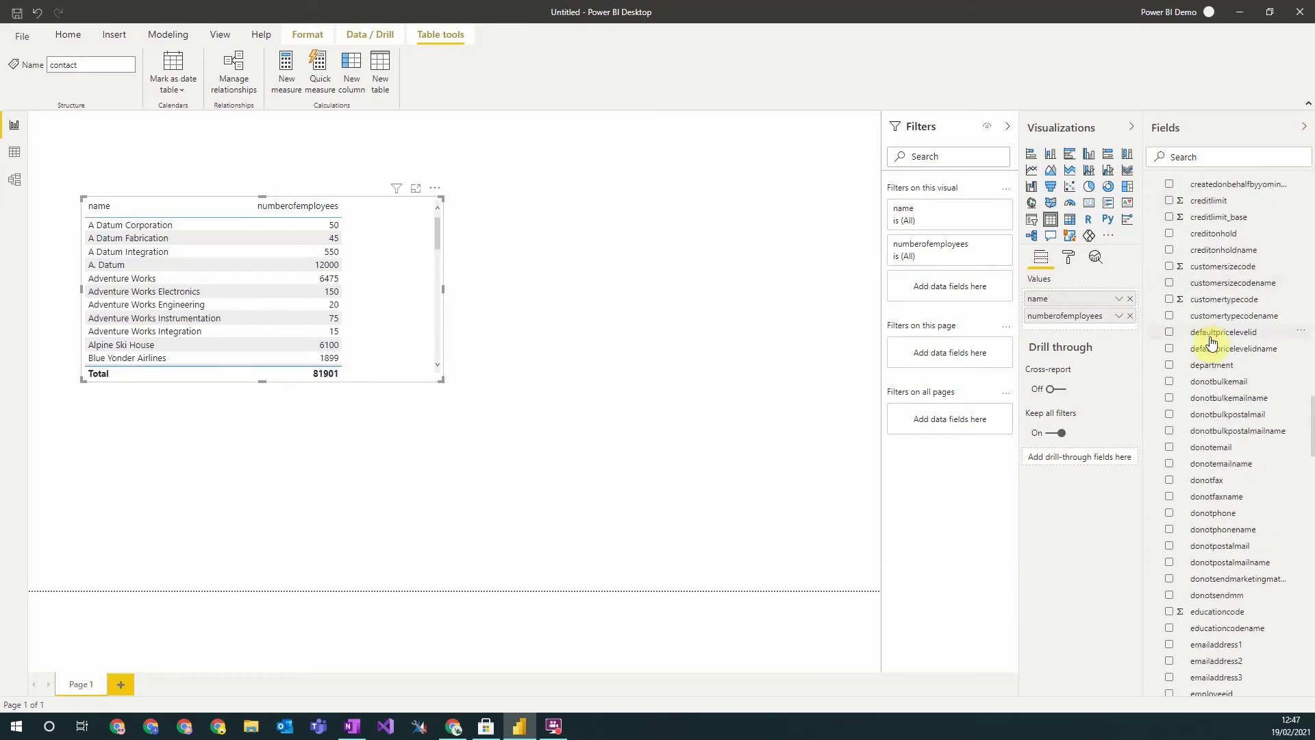
scroll(1217, 329, "down", 9)
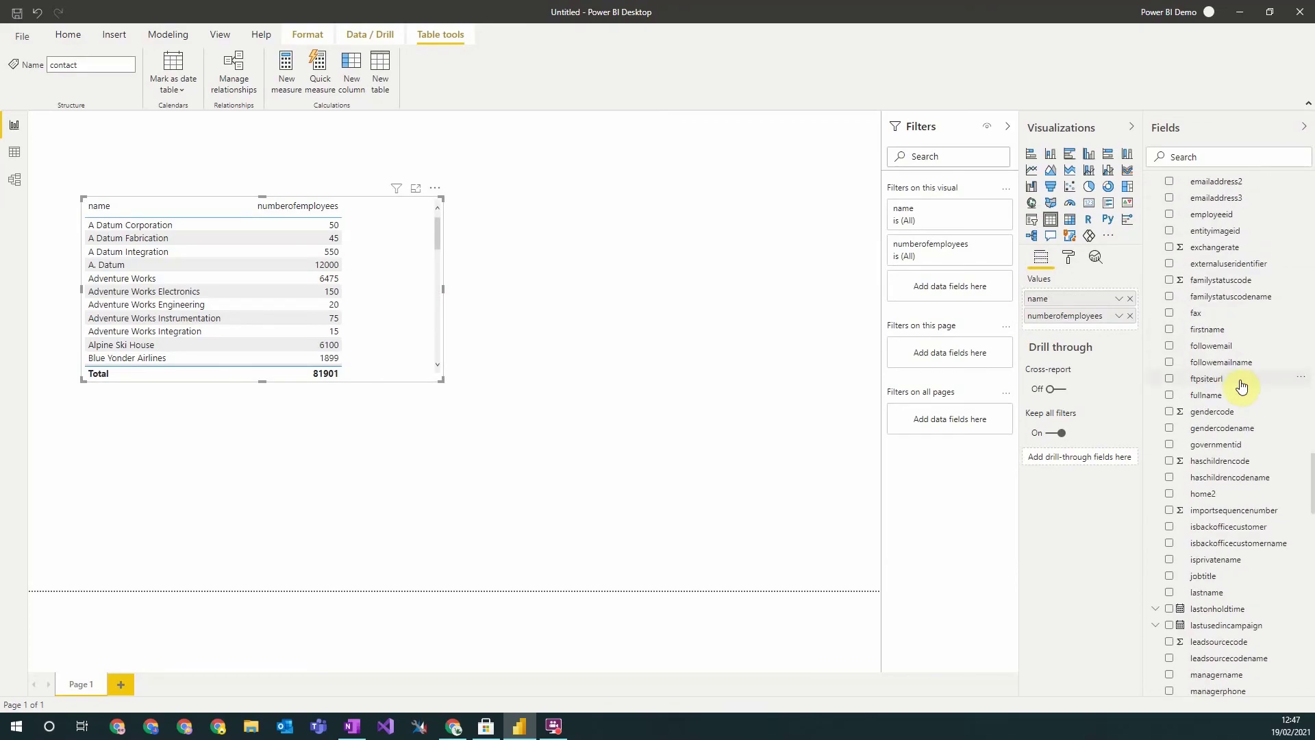
left_click_drag(1241, 395, 1098, 326)
left_click_drag(1236, 579, 1069, 348)
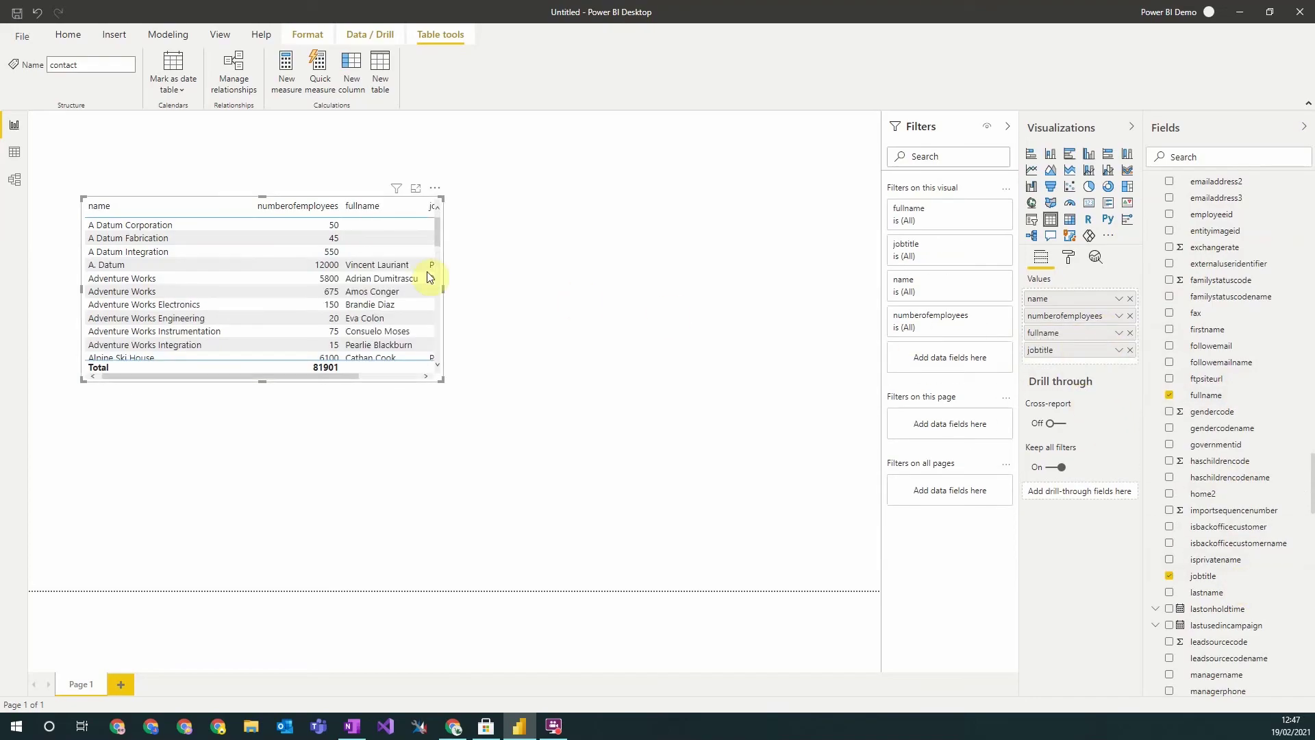
Widen the table so jobtitle fits and move it up-left on the page.
left_click_drag(440, 290, 611, 289)
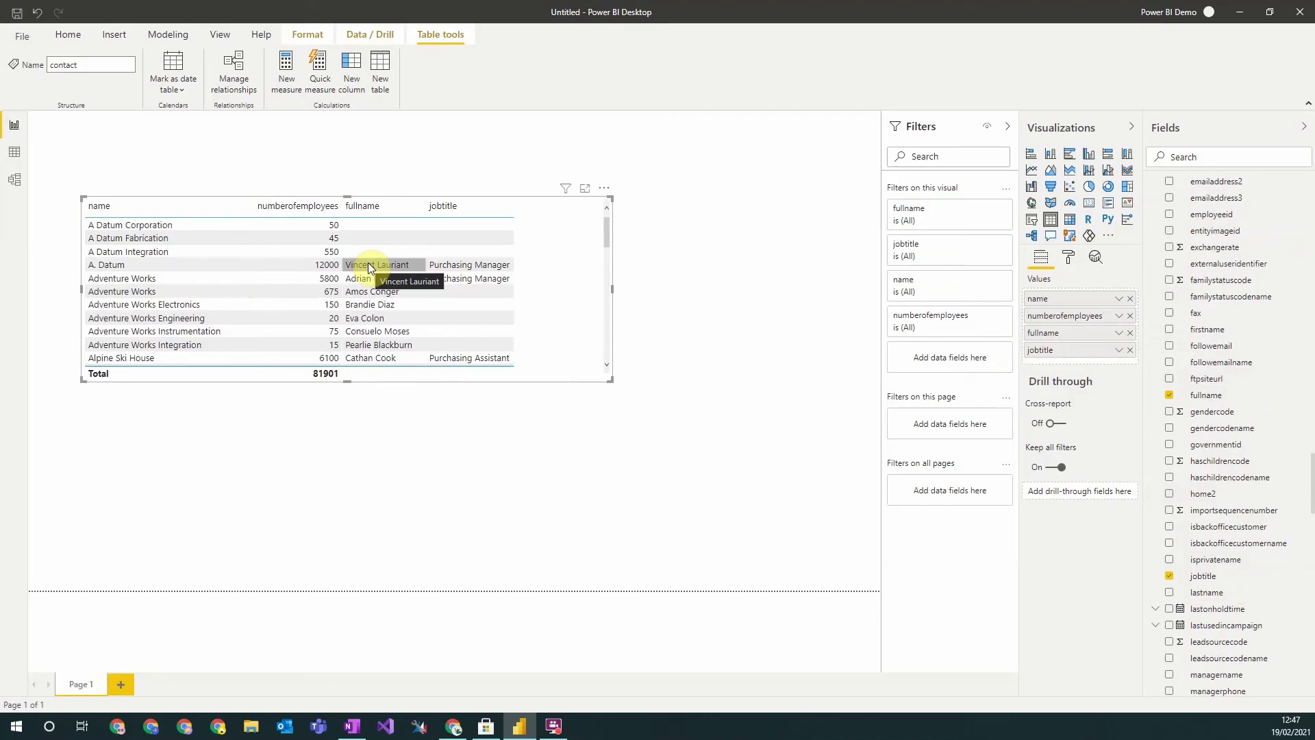
left_click_drag(543, 265, 542, 208)
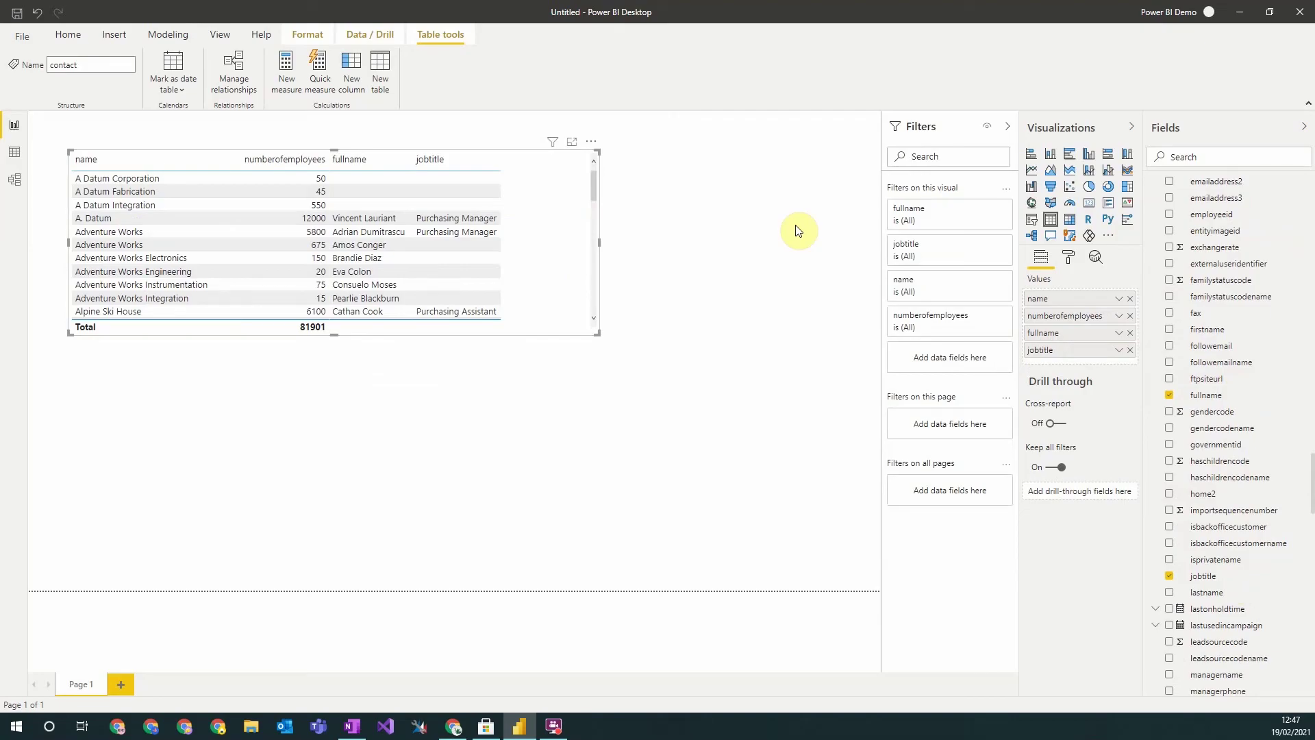
scroll(1257, 559, "up", 15)
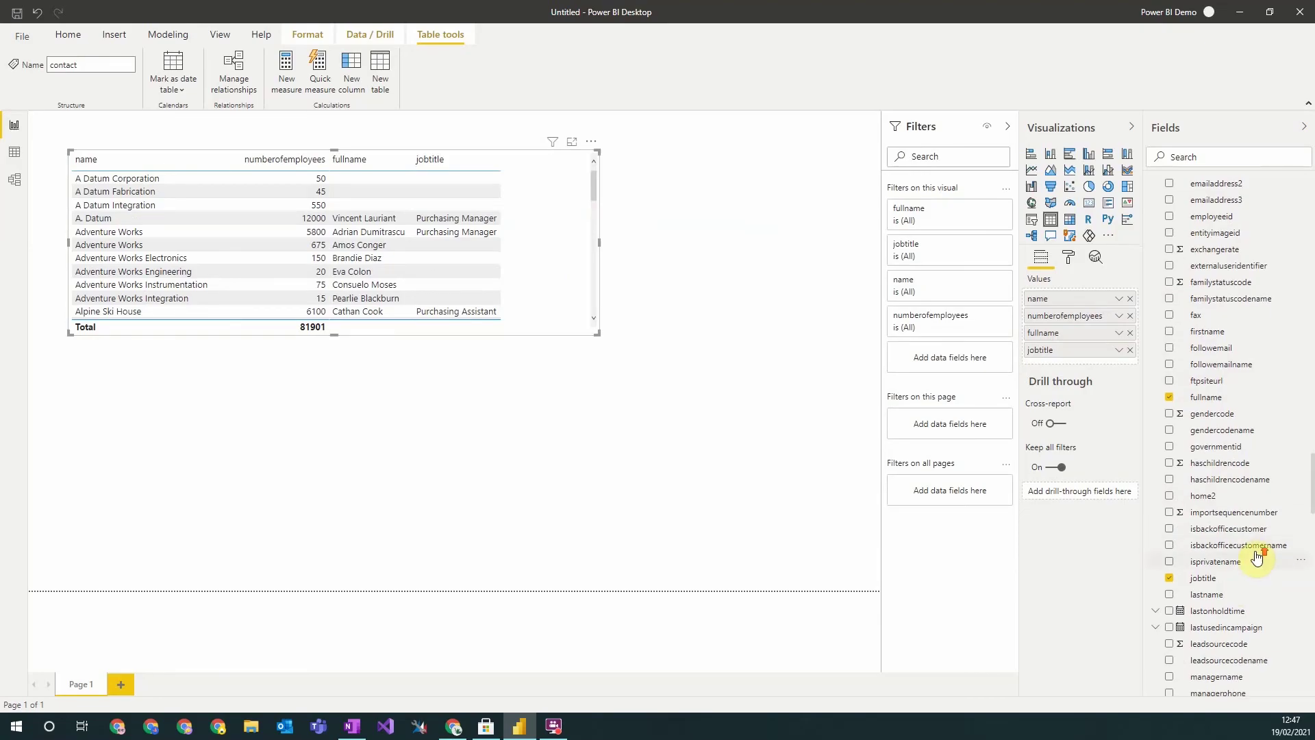
scroll(1253, 548, "up", 10)
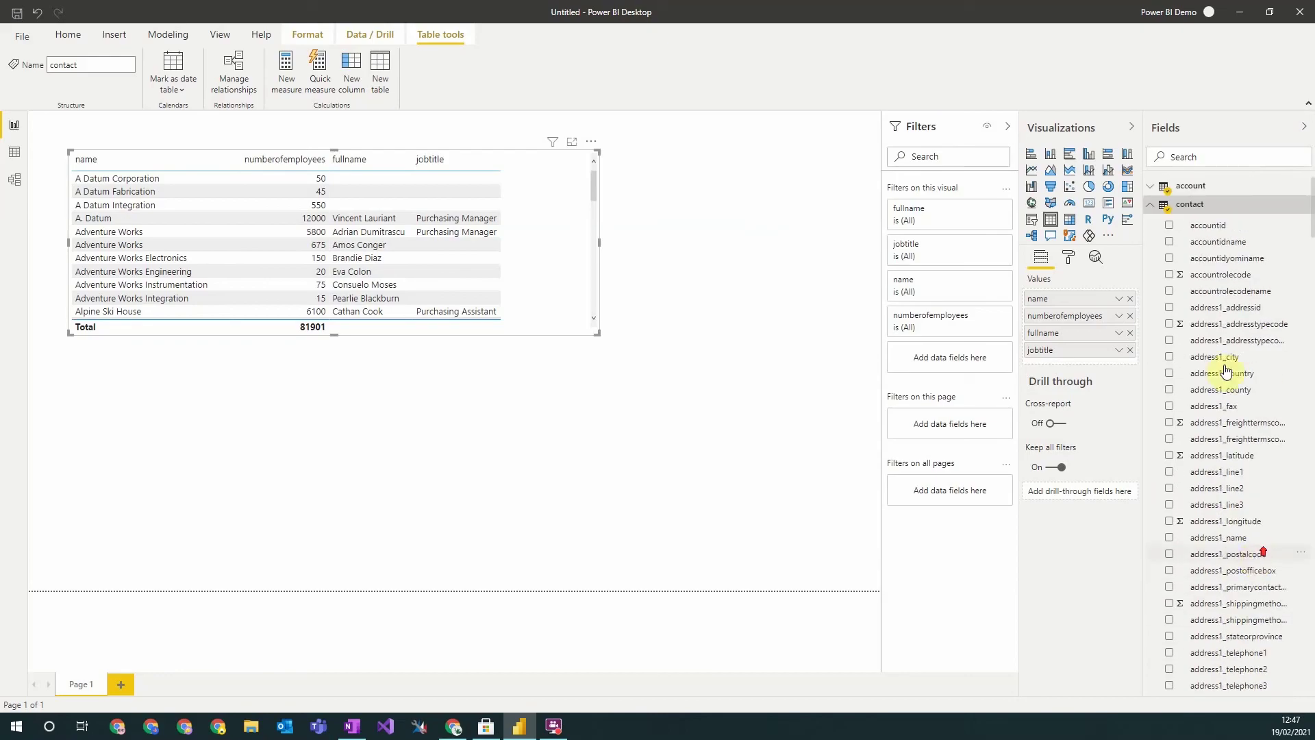
left_click(1153, 207)
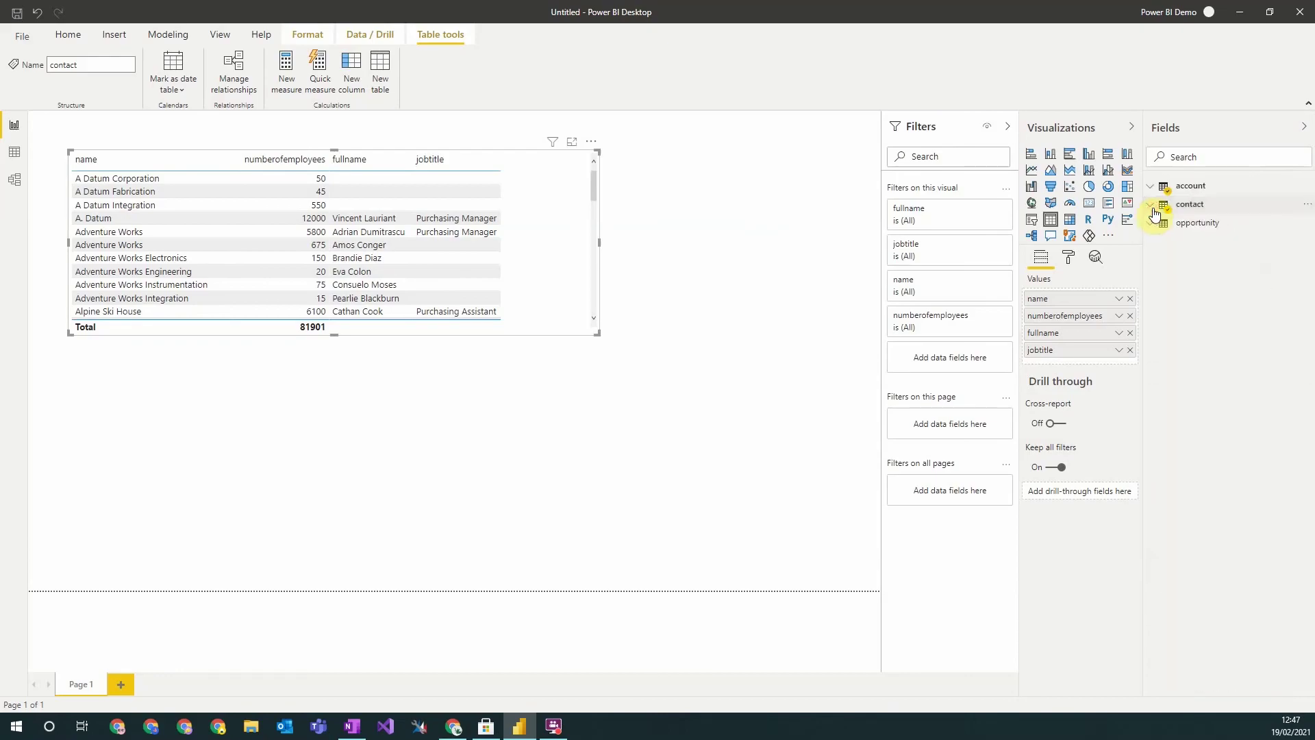
left_click(721, 424)
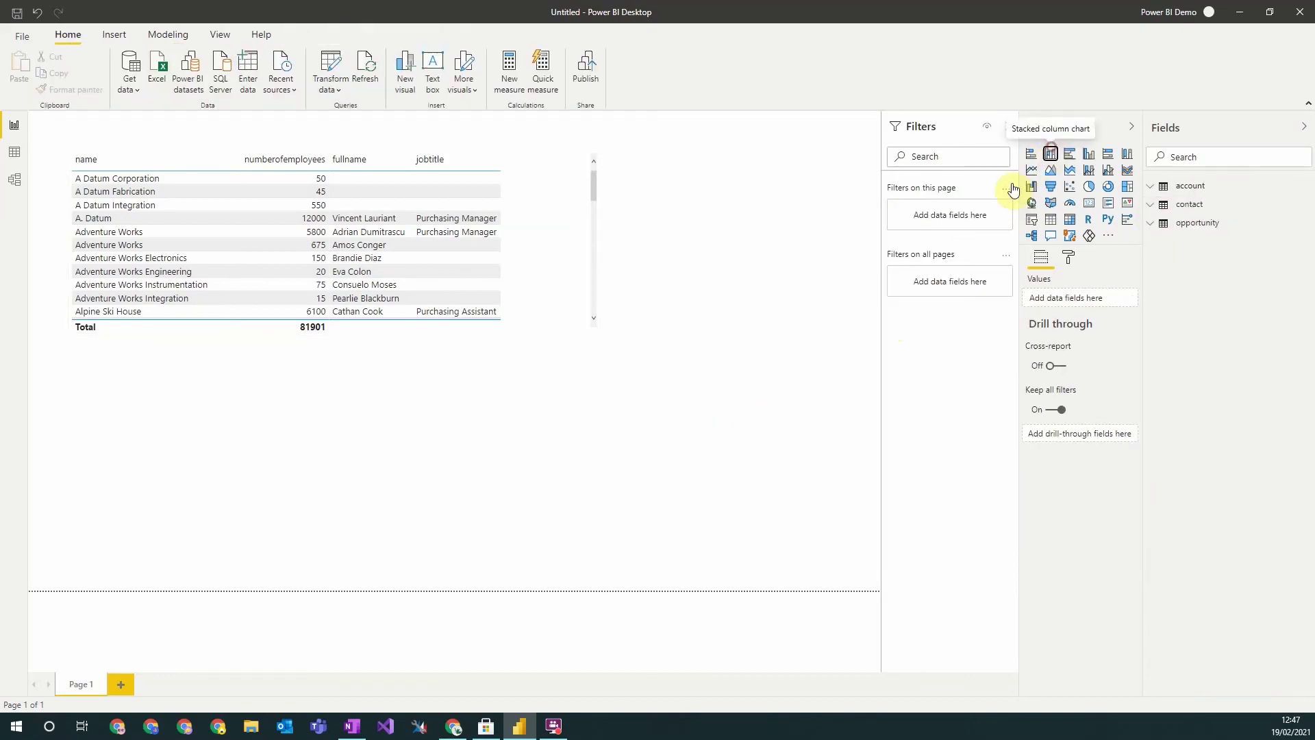
Insert a stacked column chart with account name on the axis.
left_click(1049, 153)
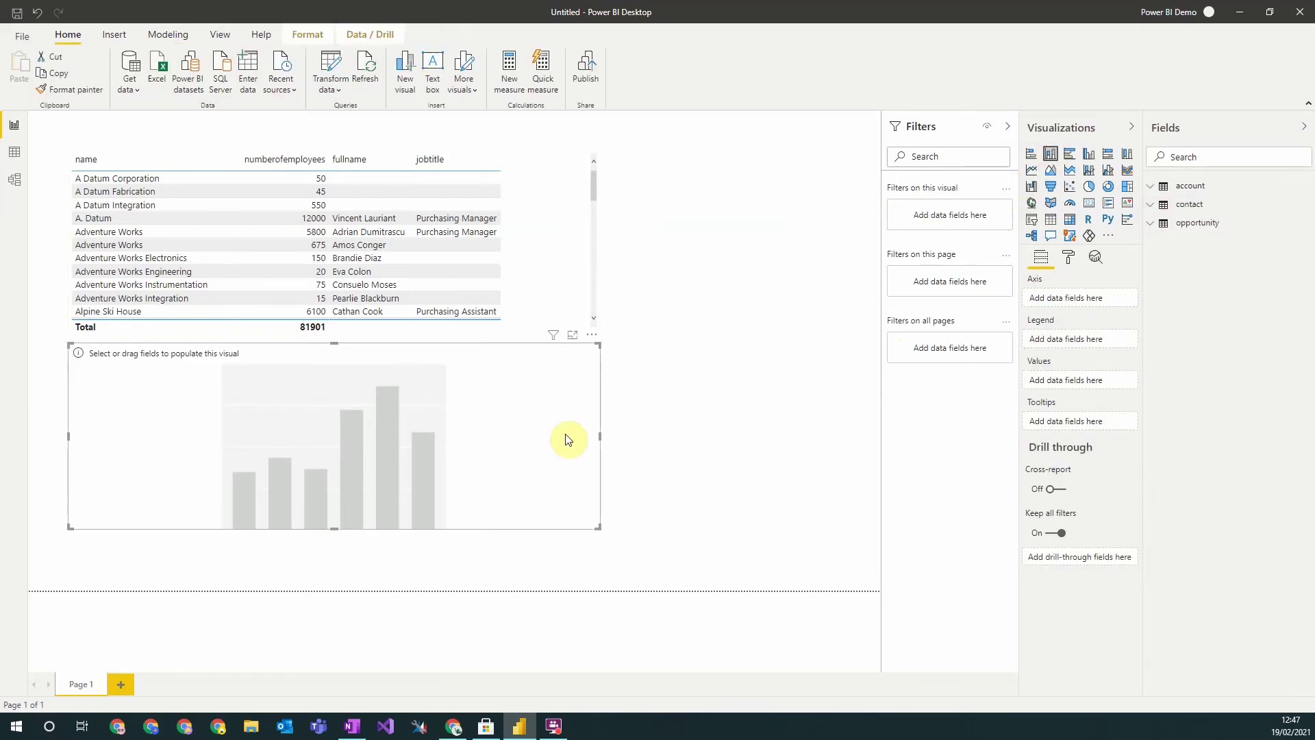
left_click(1162, 194)
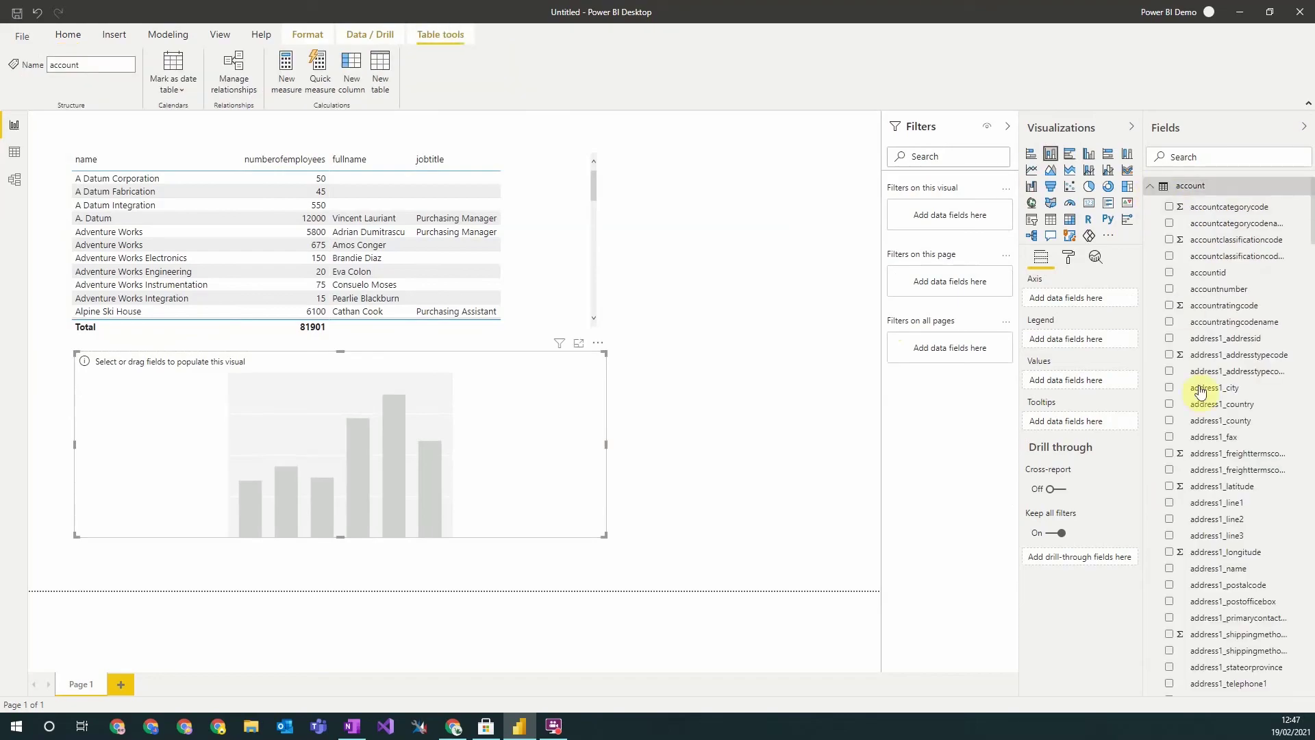
scroll(1205, 425, "down", 10)
scroll(1219, 452, "down", 15)
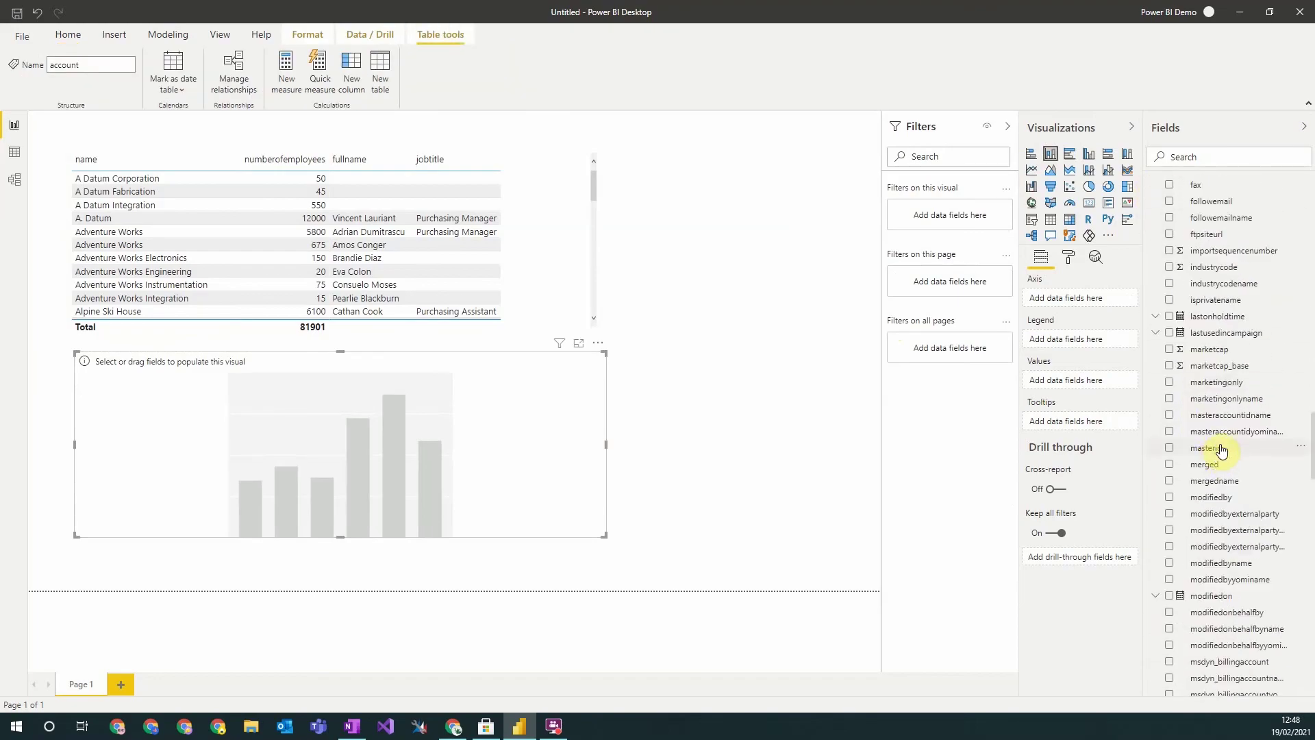
scroll(1223, 452, "down", 5)
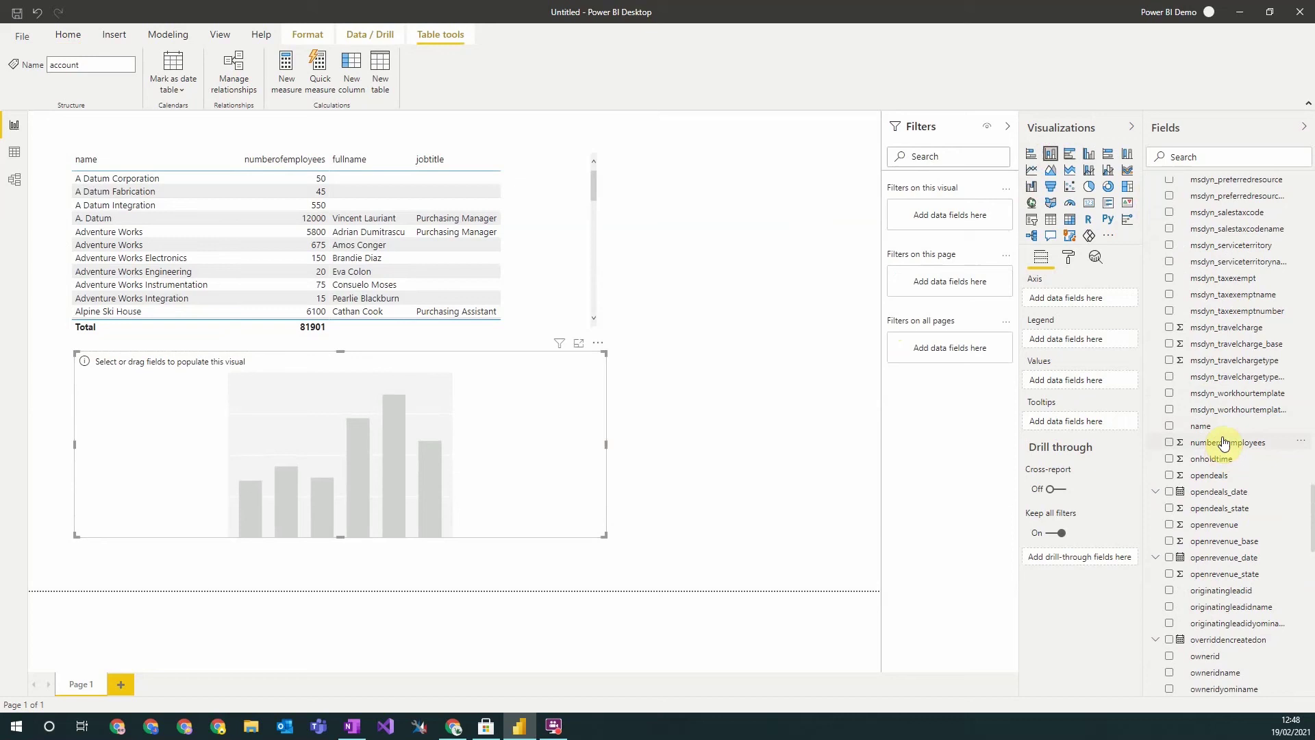
left_click_drag(1206, 425, 1082, 301)
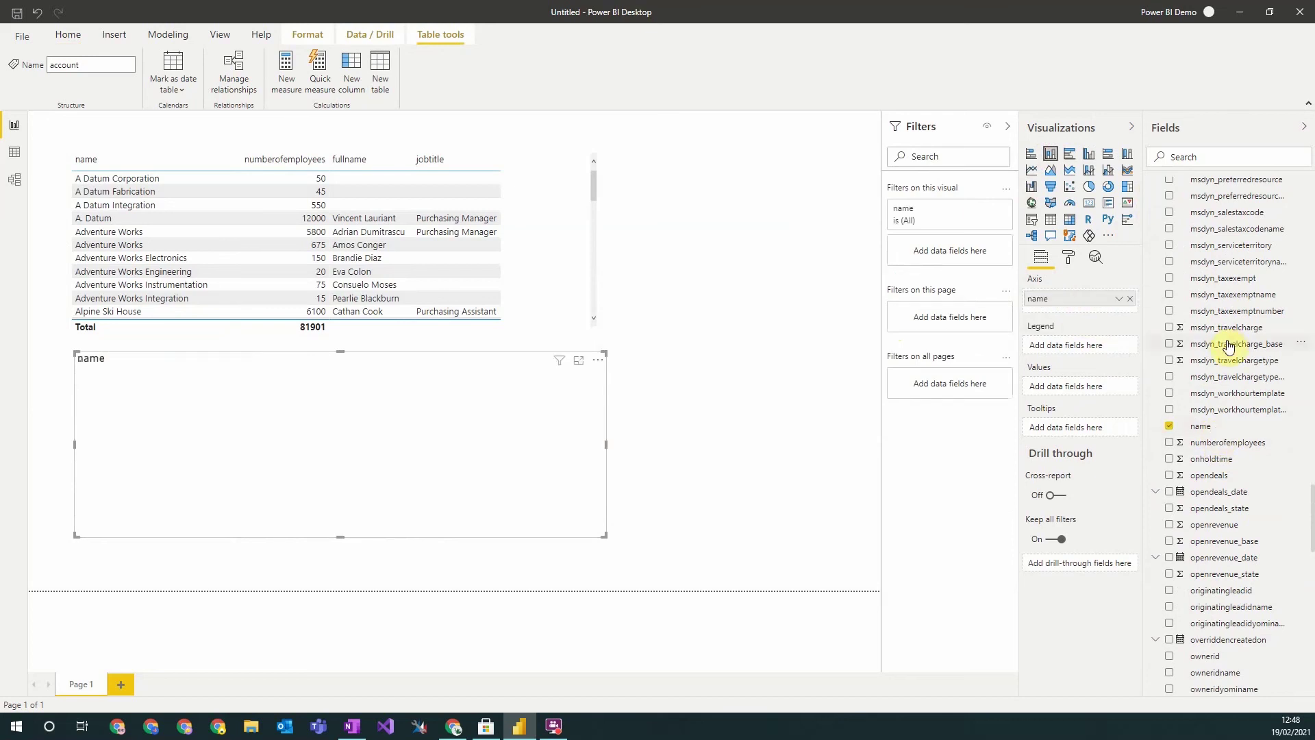
Plot opportunity estimatedvalue as the chart's values, keeping its default aggregation.
scroll(1212, 445, "down", 10)
scroll(1218, 546, "down", 10)
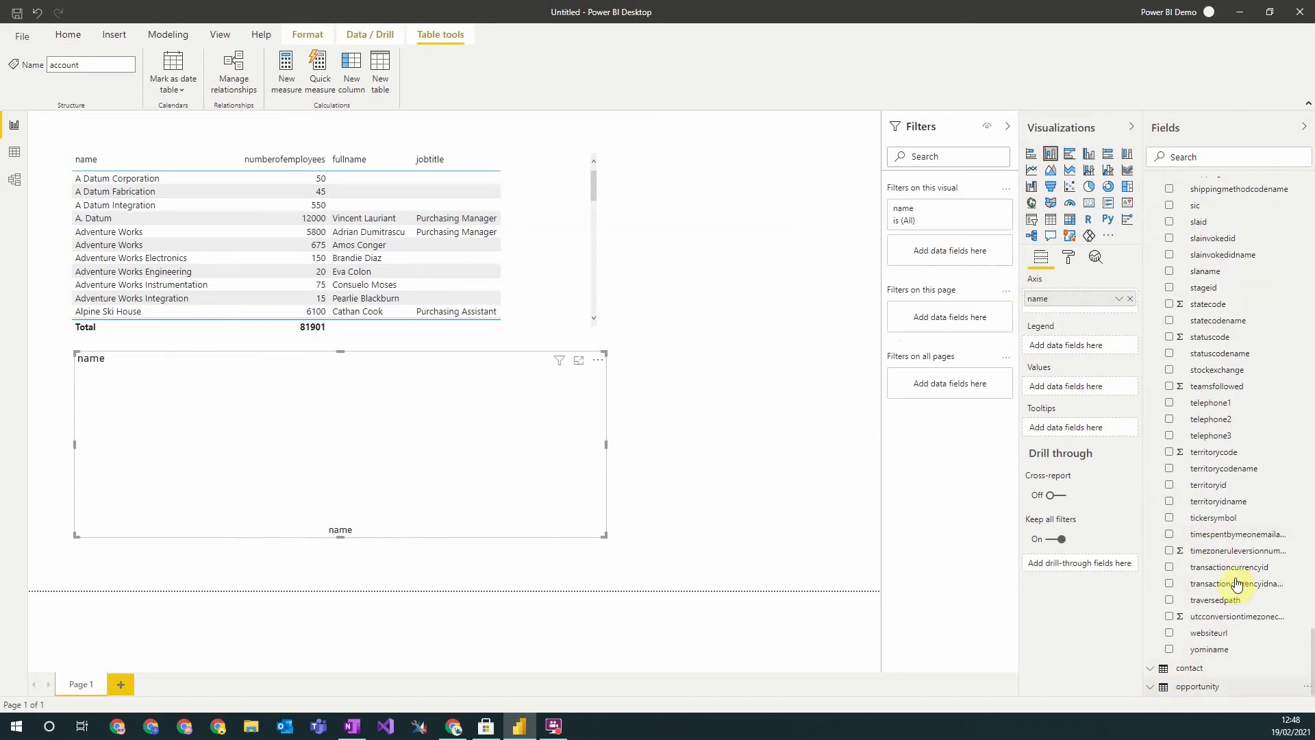
left_click(1197, 686)
scroll(1236, 584, "down", 4)
scroll(1237, 584, "down", 10)
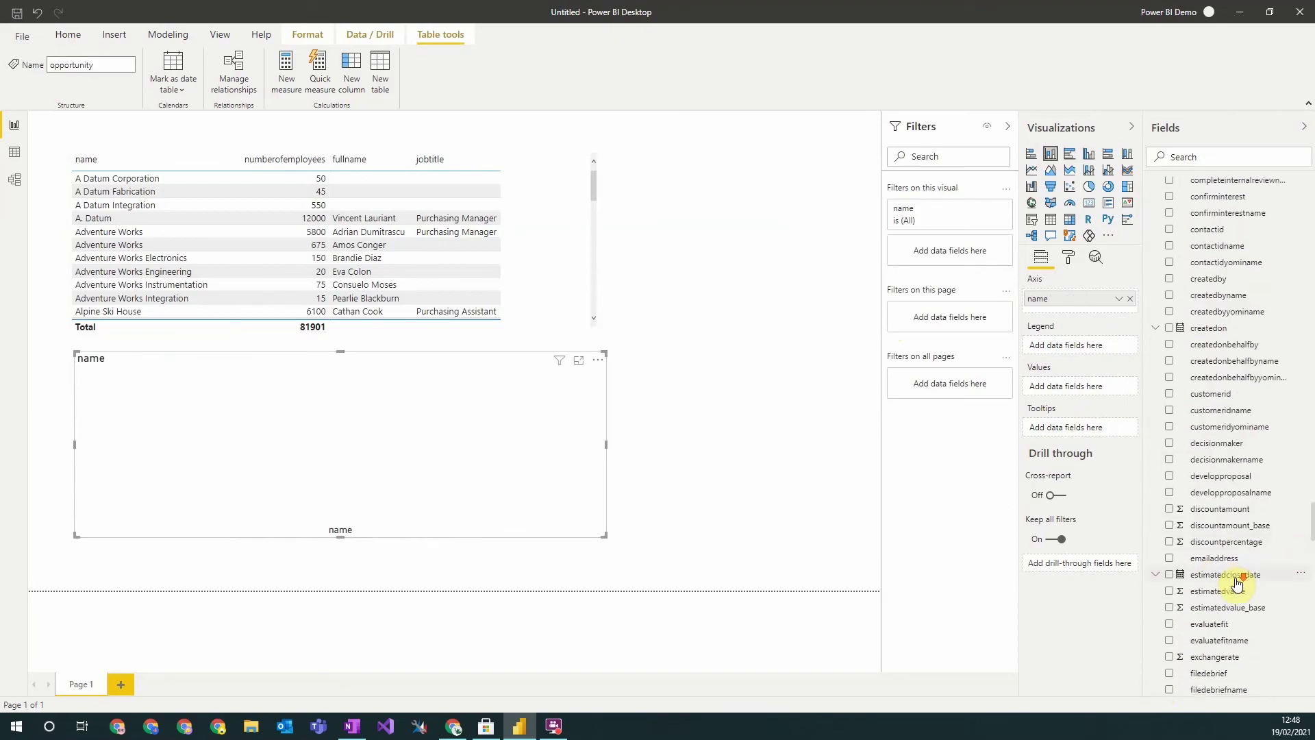
left_click_drag(1226, 386, 1081, 391)
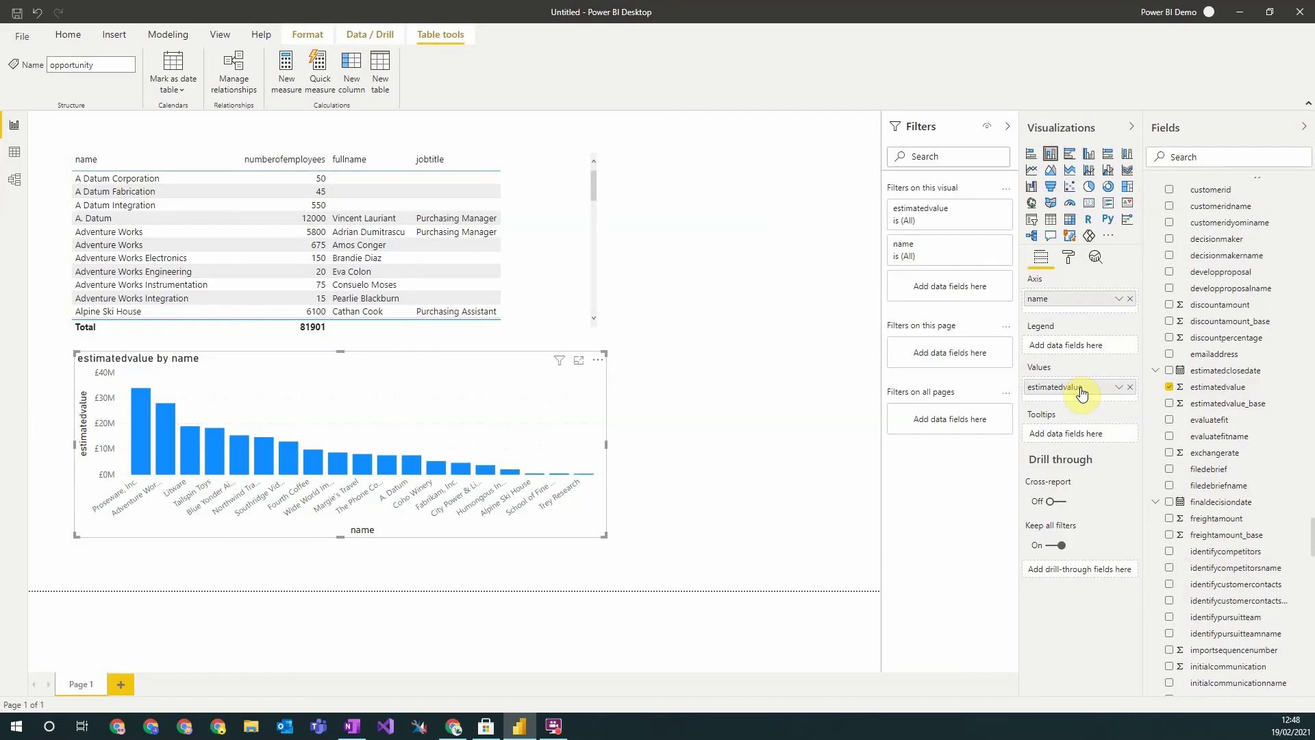
left_click(1119, 387)
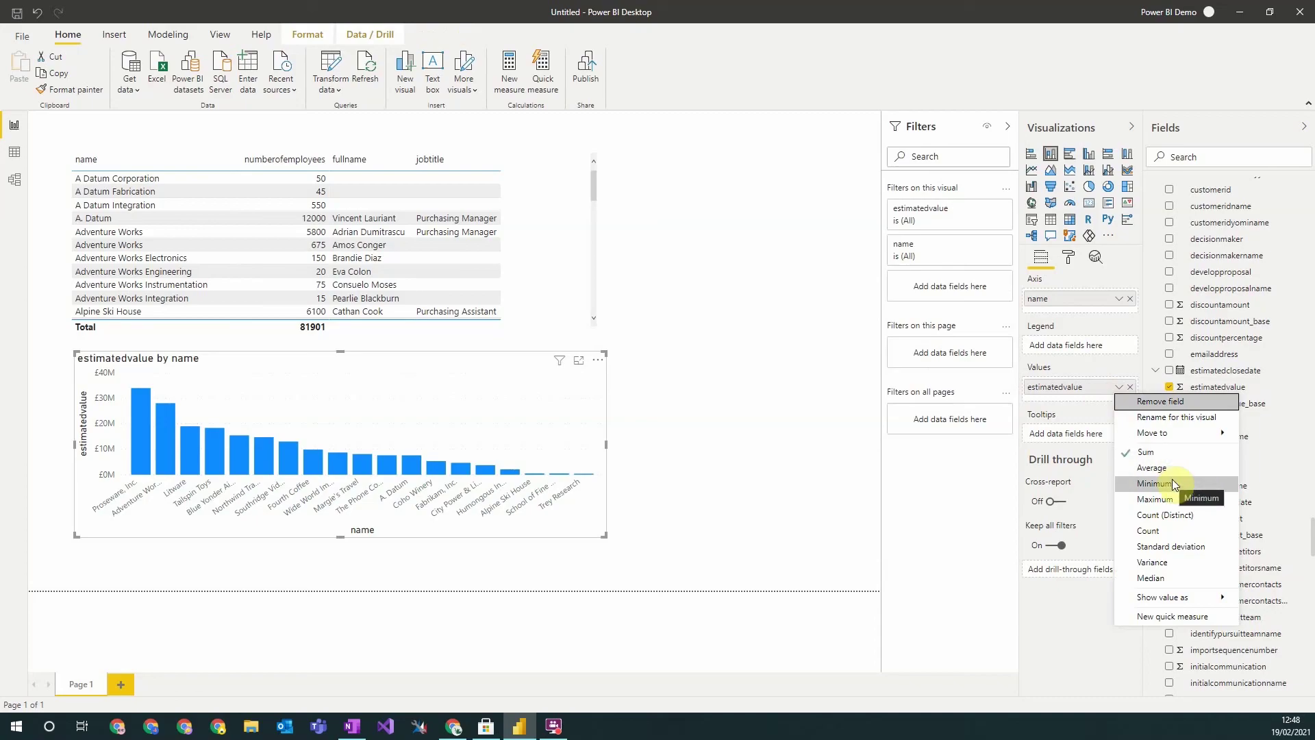
left_click(1091, 374)
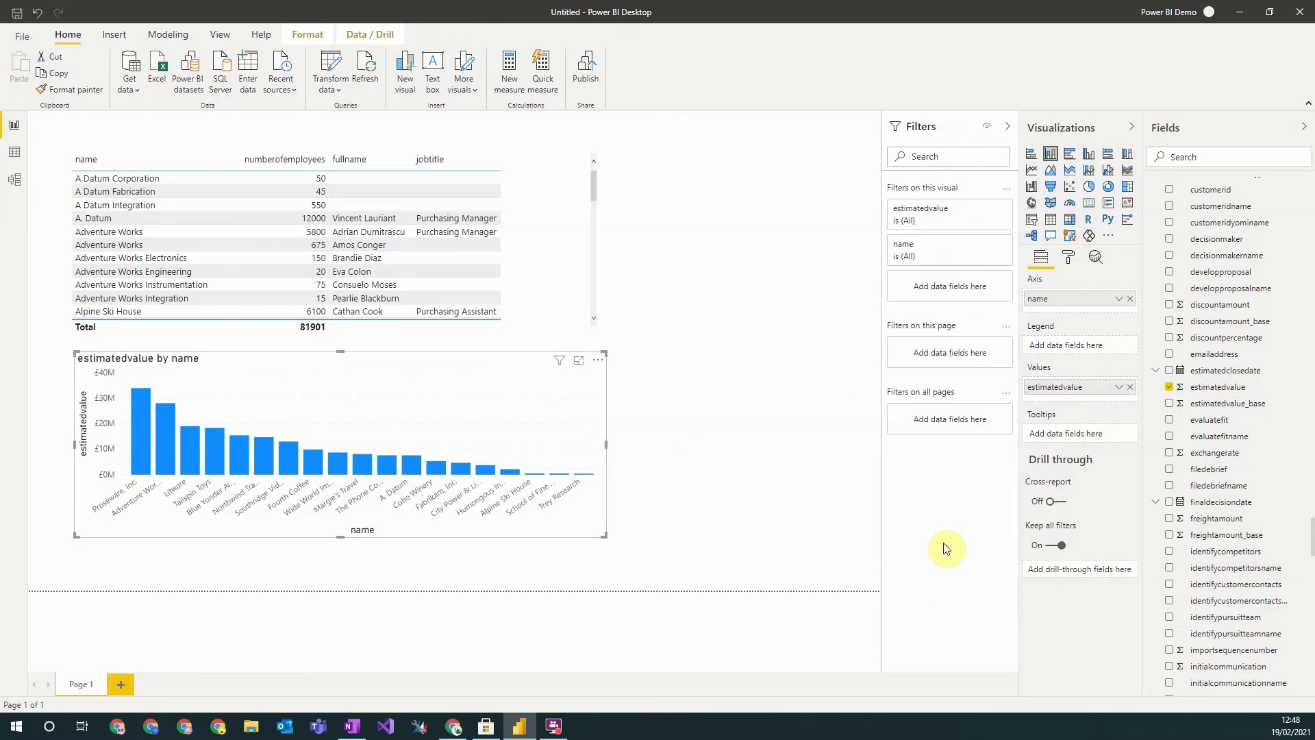
mouse_move(986, 209)
Apply a Top N filter on name keeping the top 10 by estimatedvalue.
mouse_move(989, 247)
left_click(989, 247)
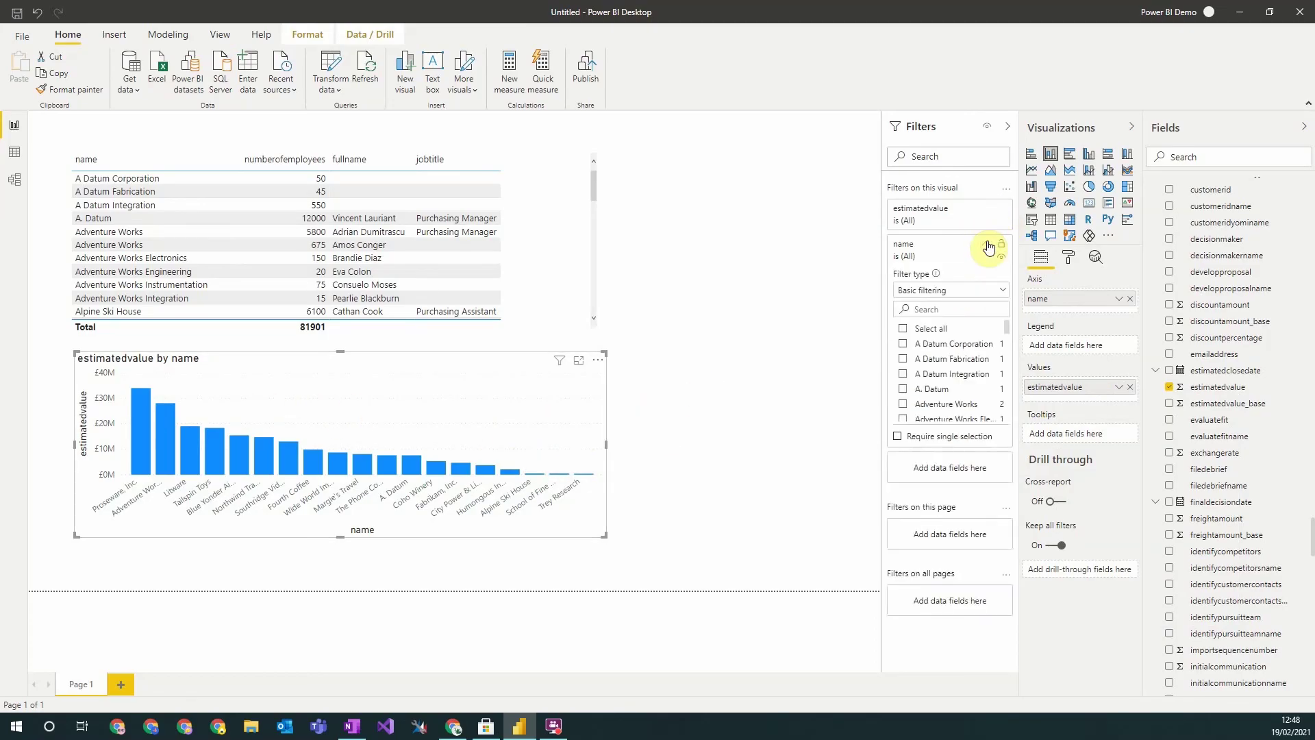
left_click(1002, 292)
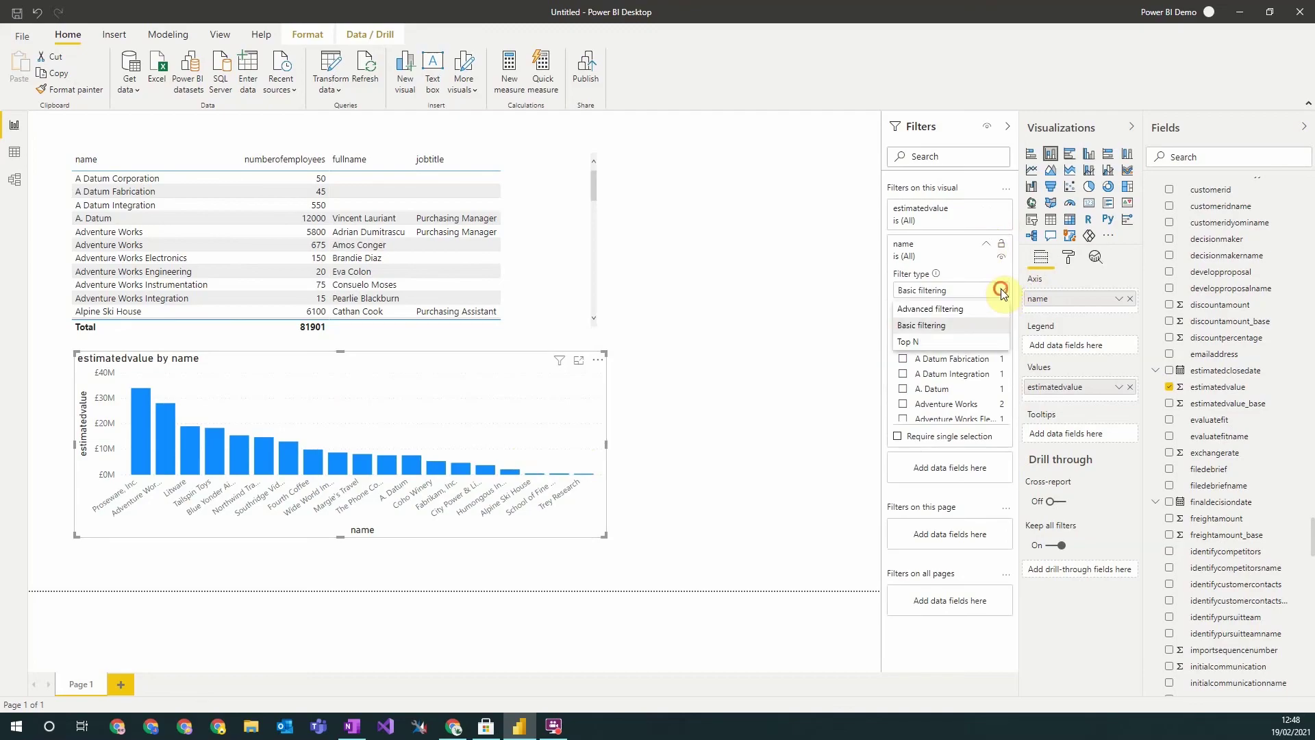
left_click(1002, 292)
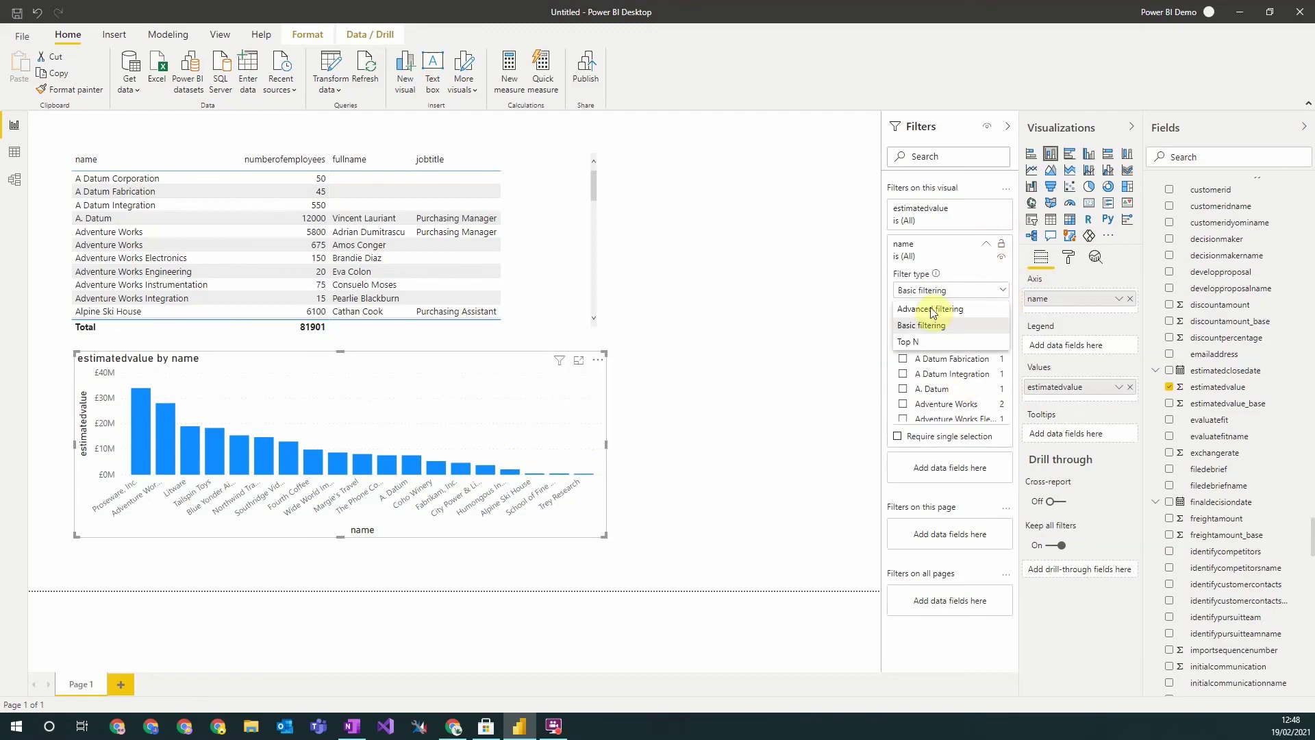
left_click(913, 341)
left_click(972, 329)
type("10")
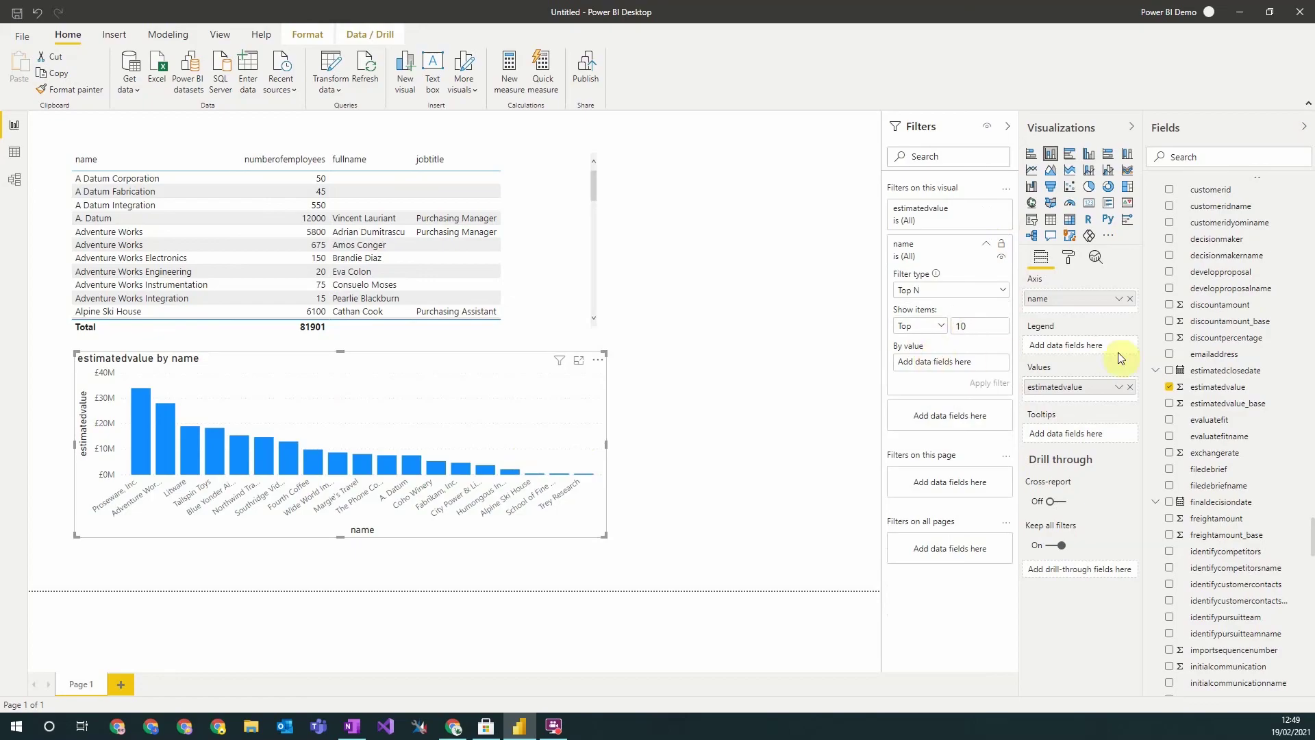
left_click_drag(1209, 387, 956, 370)
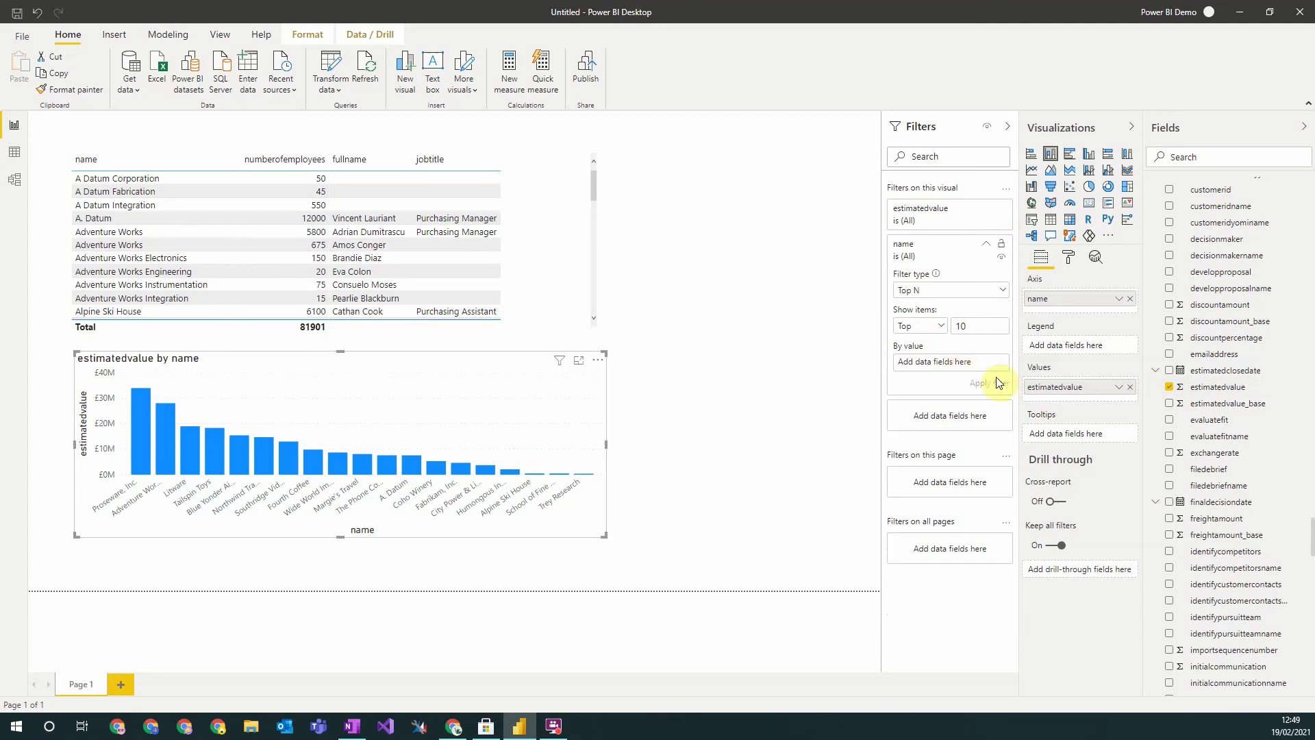
left_click(978, 388)
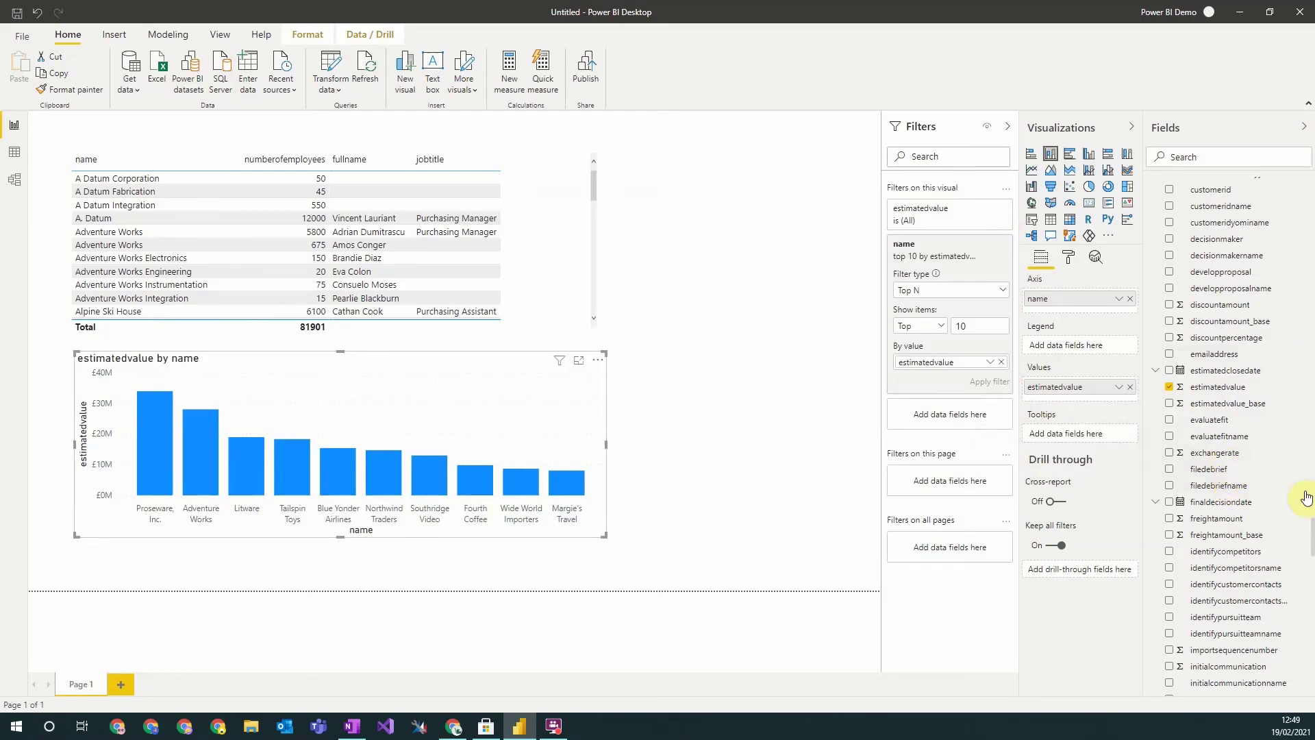
Add a relative-date createdon filter to the chart: is in the last 10 days.
scroll(1253, 530, "up", 2)
scroll(1253, 530, "up", 5)
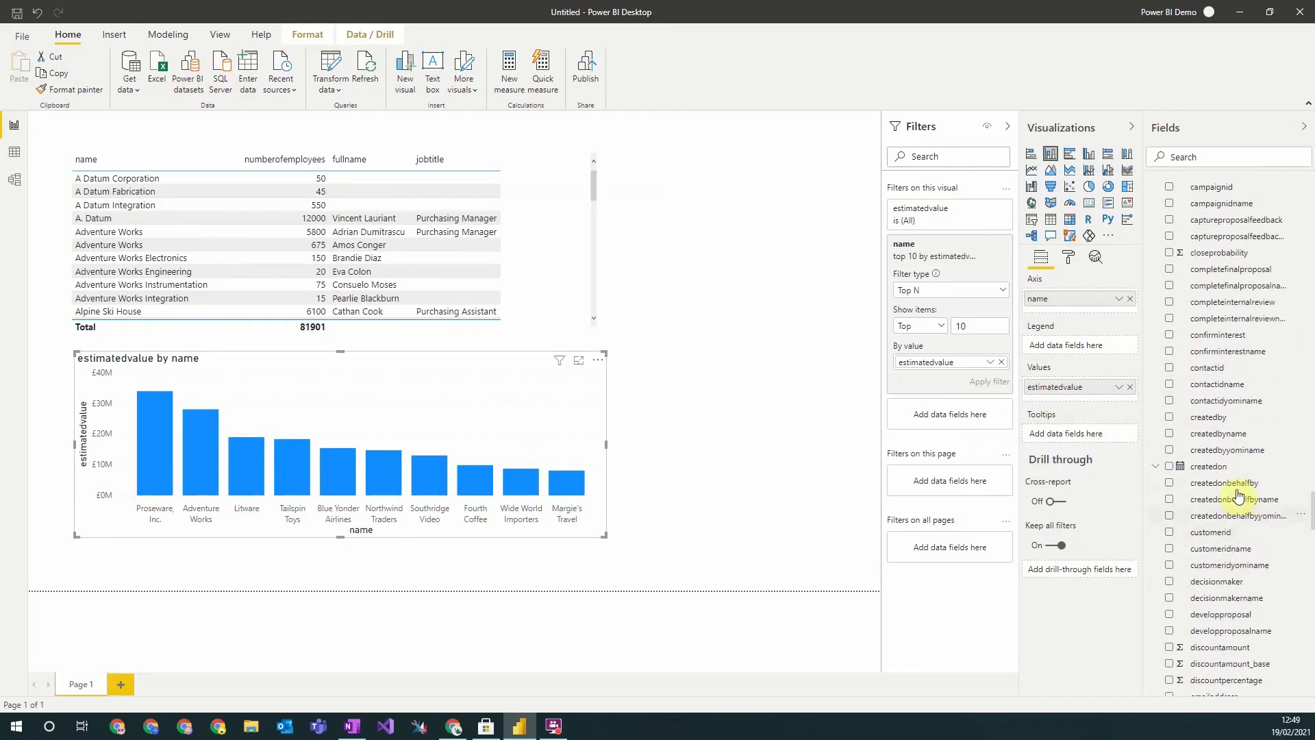
left_click_drag(1014, 460, 957, 426)
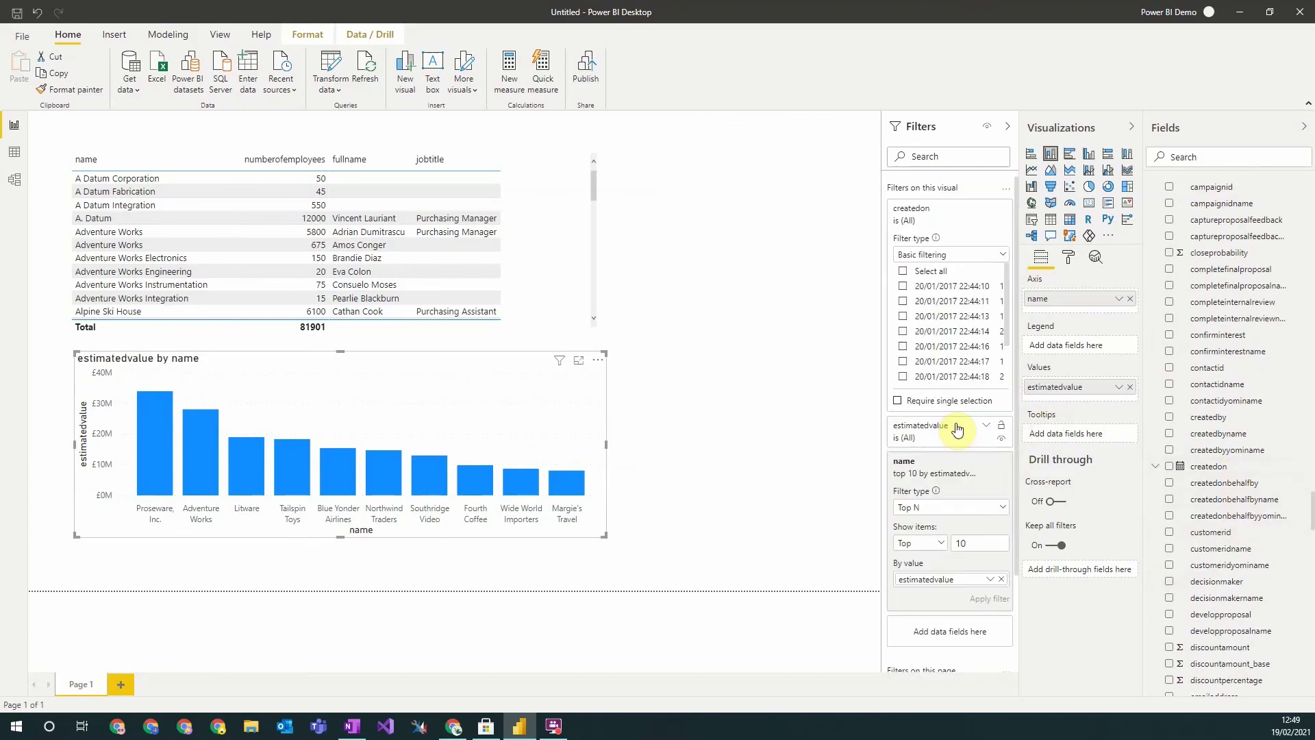
left_click(940, 257)
left_click(940, 307)
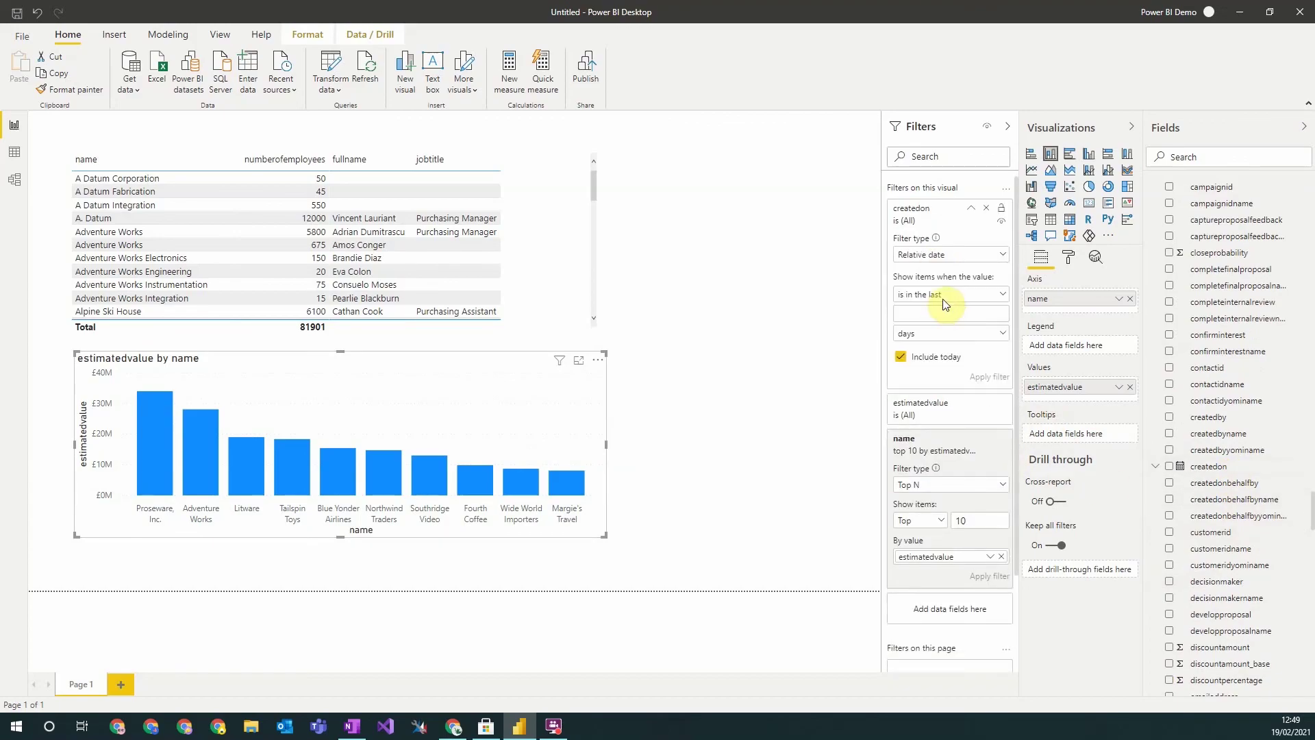
left_click(937, 311)
type("10")
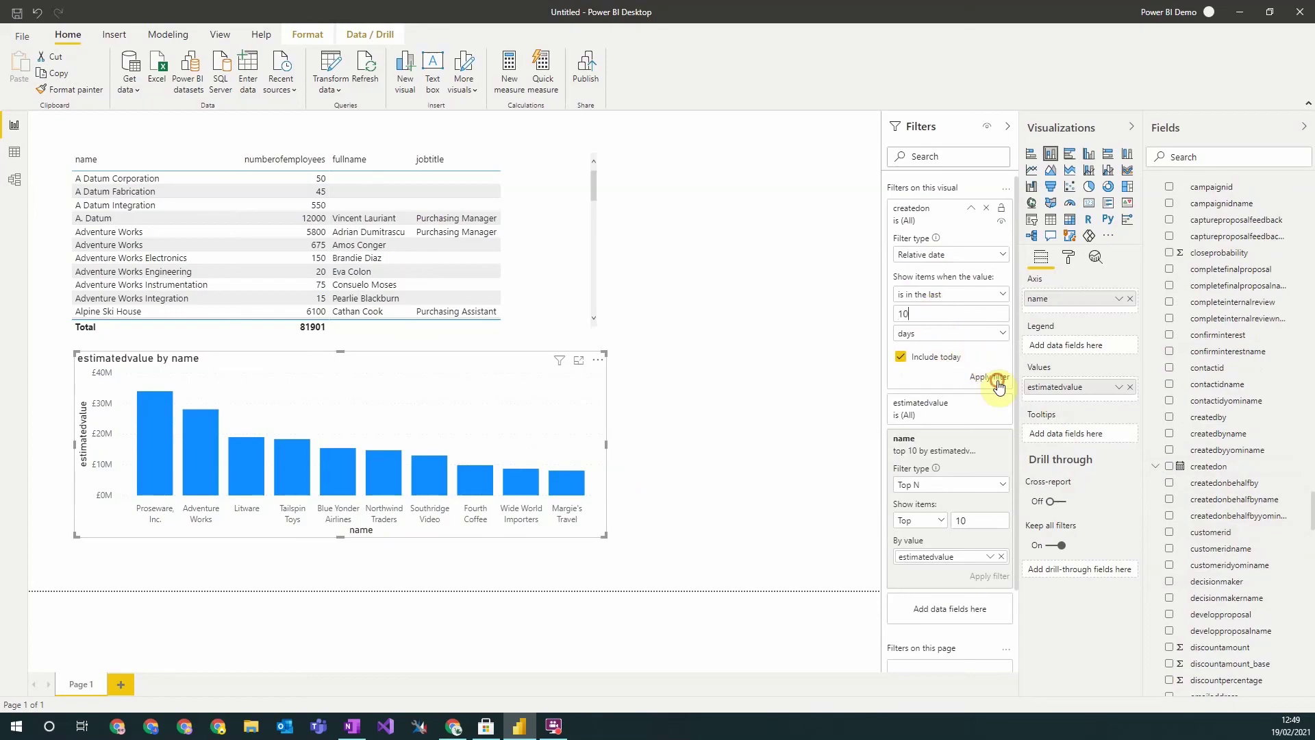
left_click(997, 381)
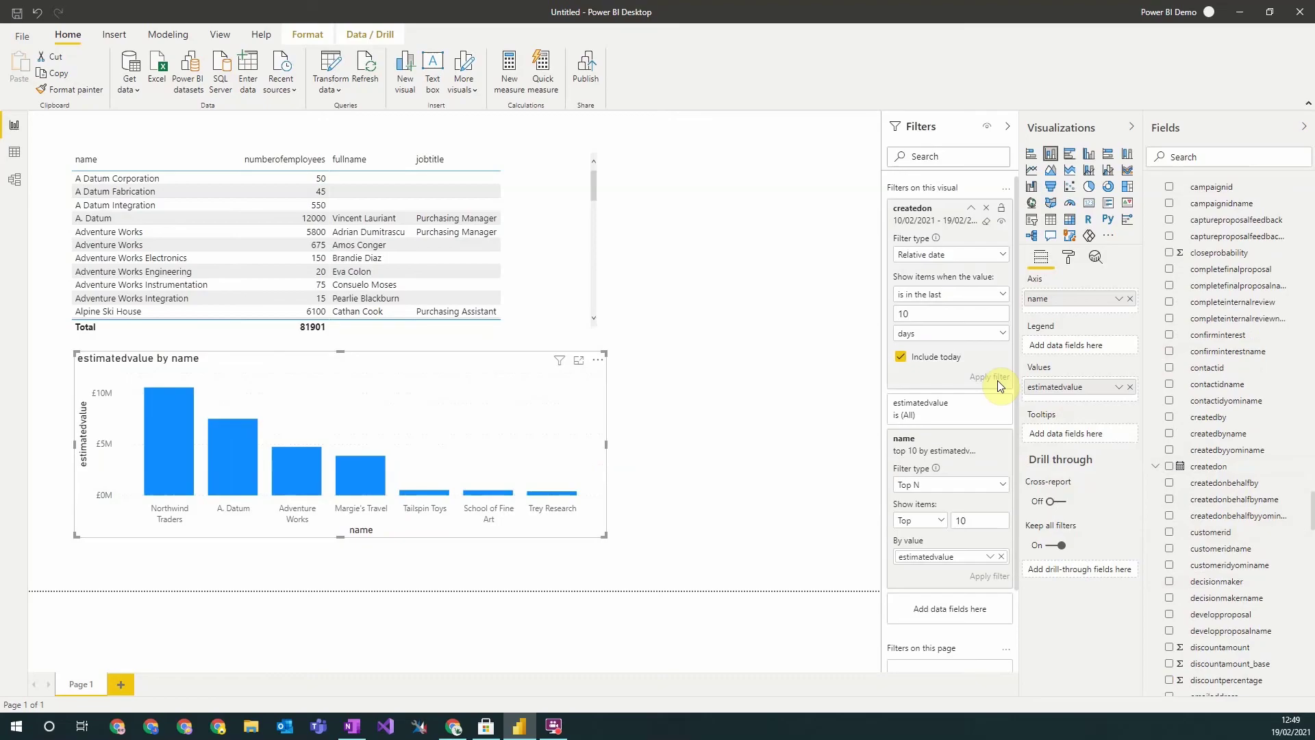
Rename the column chart's axis field and switch to the chart's format settings.
right_click(1048, 306)
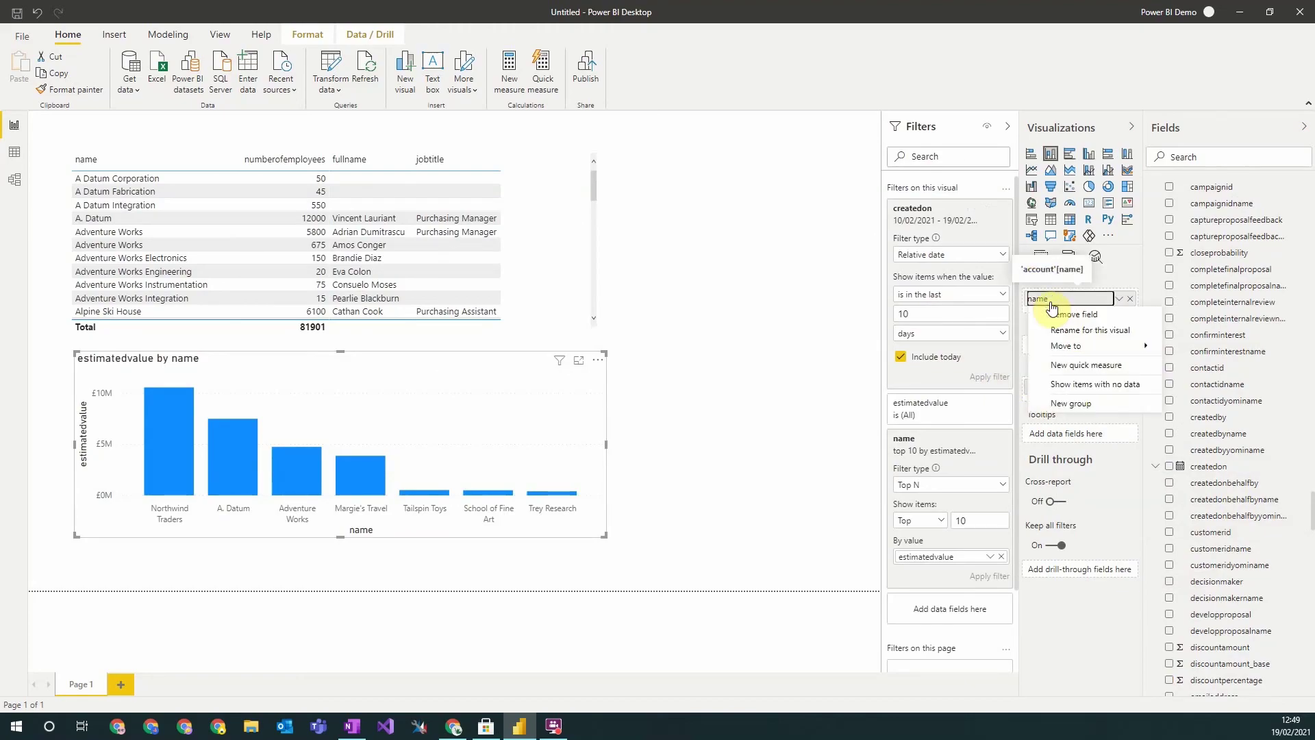
left_click(1079, 332)
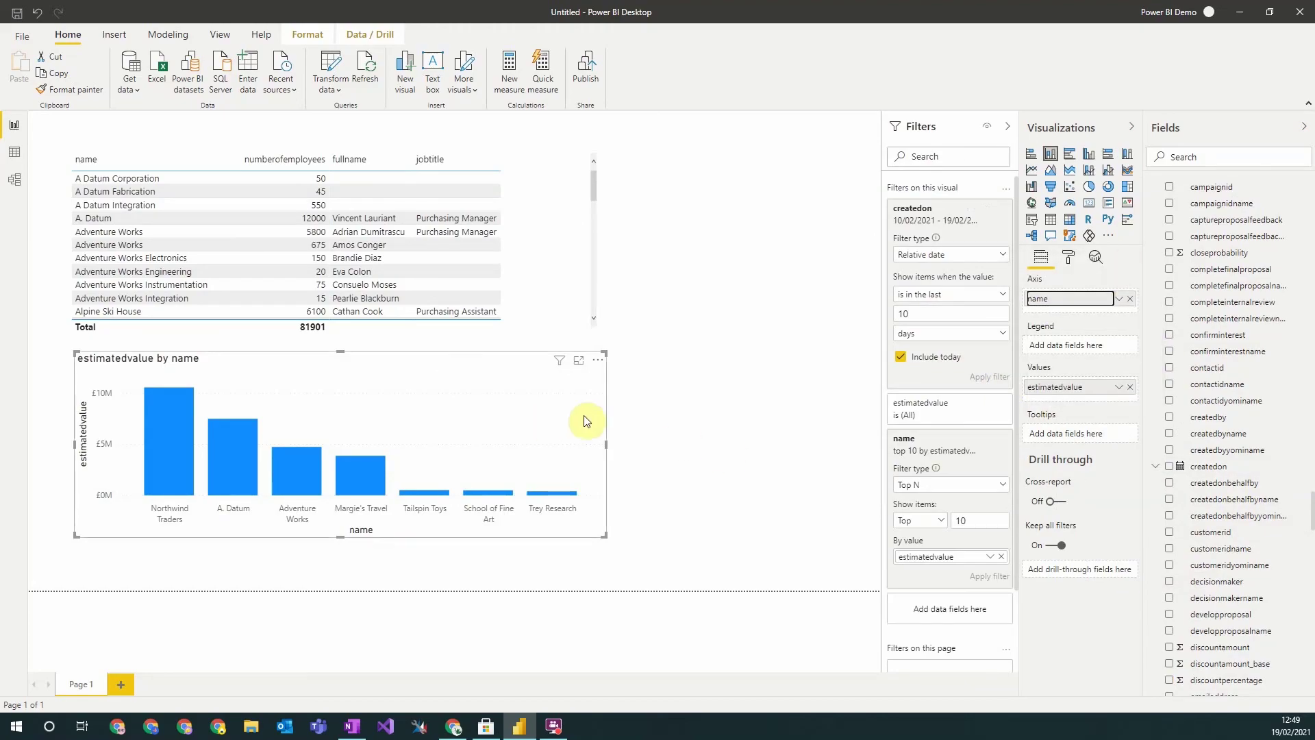
left_click(1068, 258)
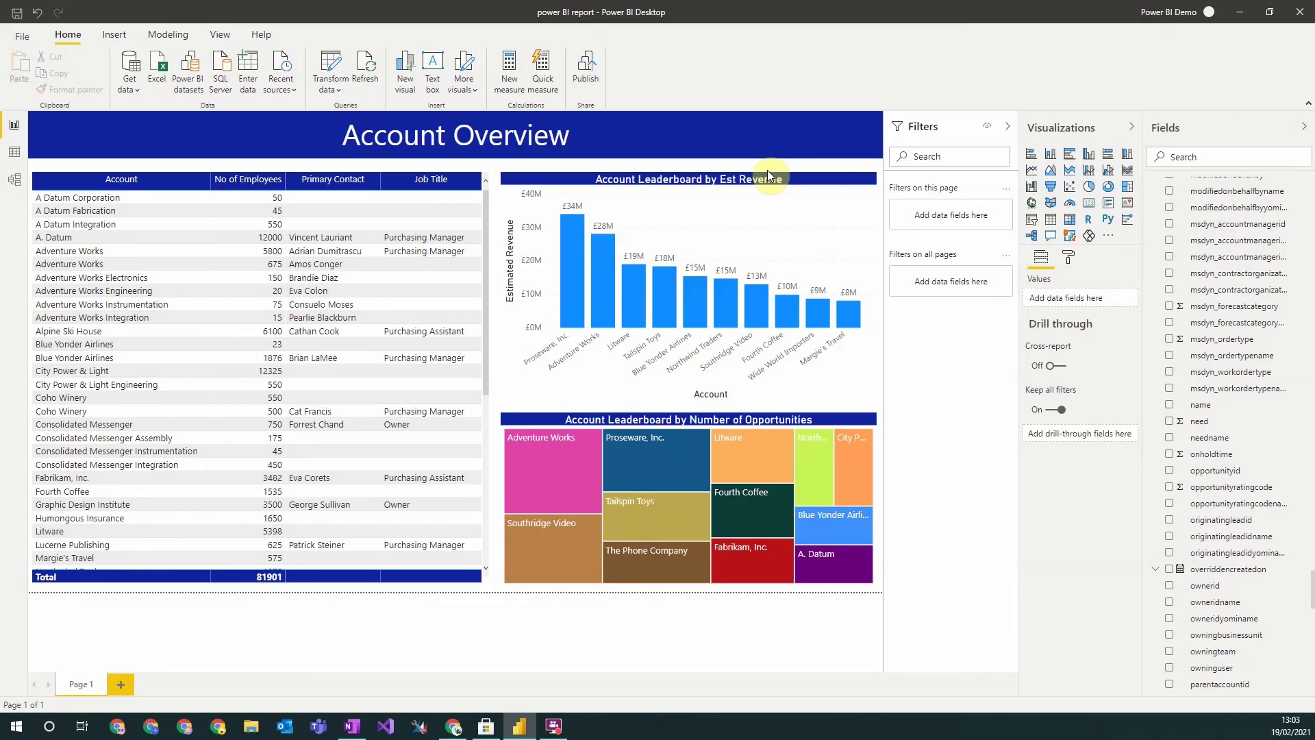
Go to app.powerbi.com in Chrome.
left_click(452, 725)
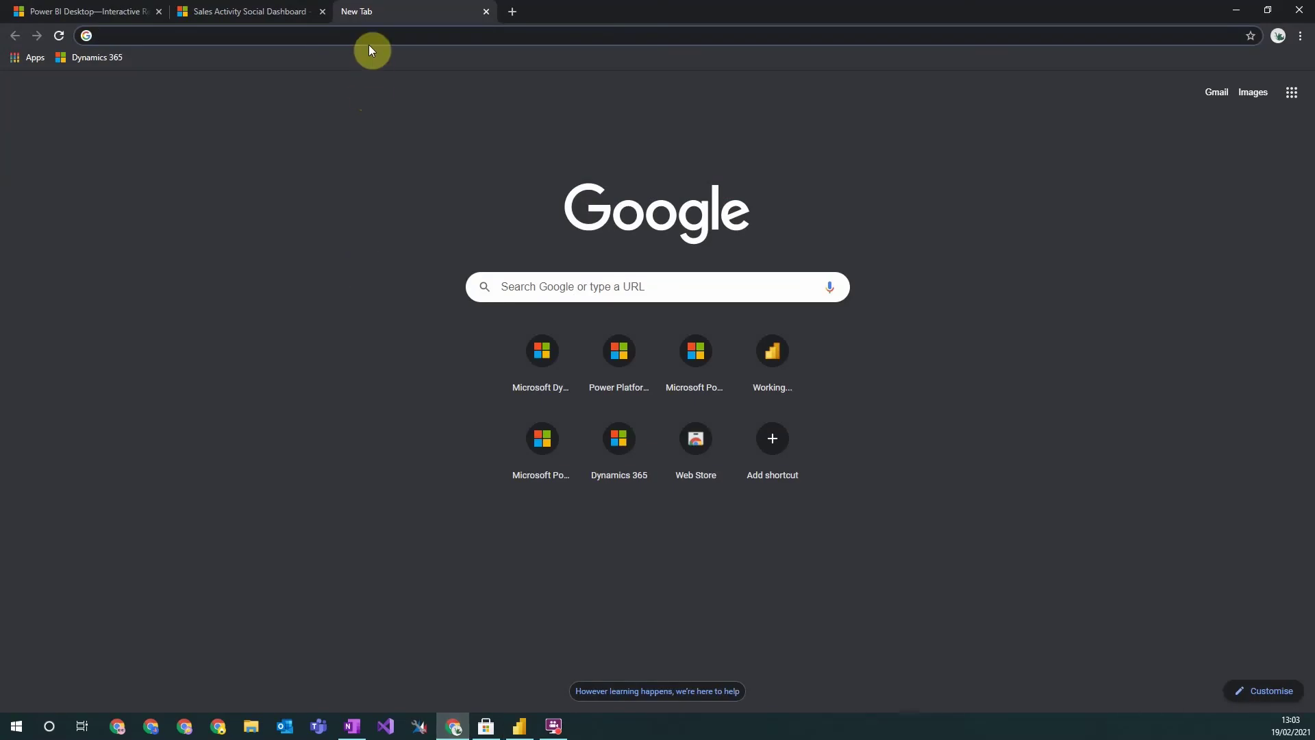
type("app.p")
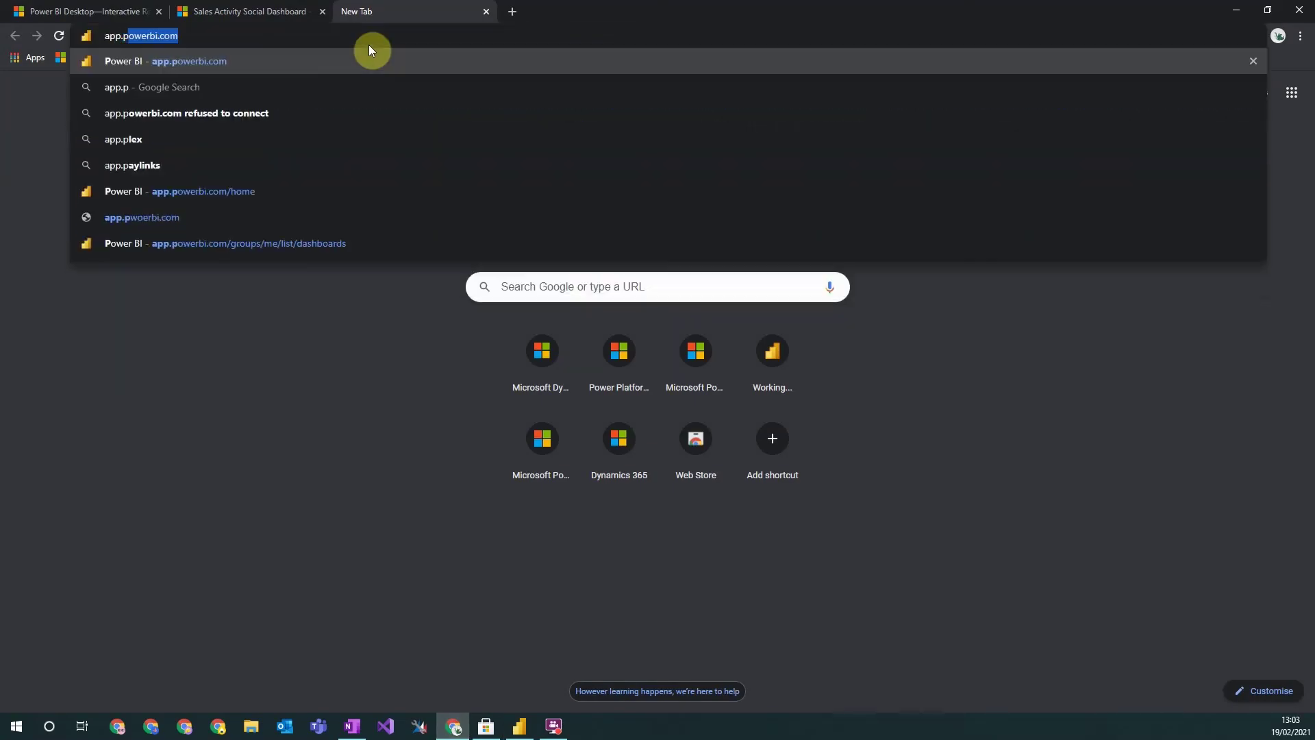
type("owerbi.com")
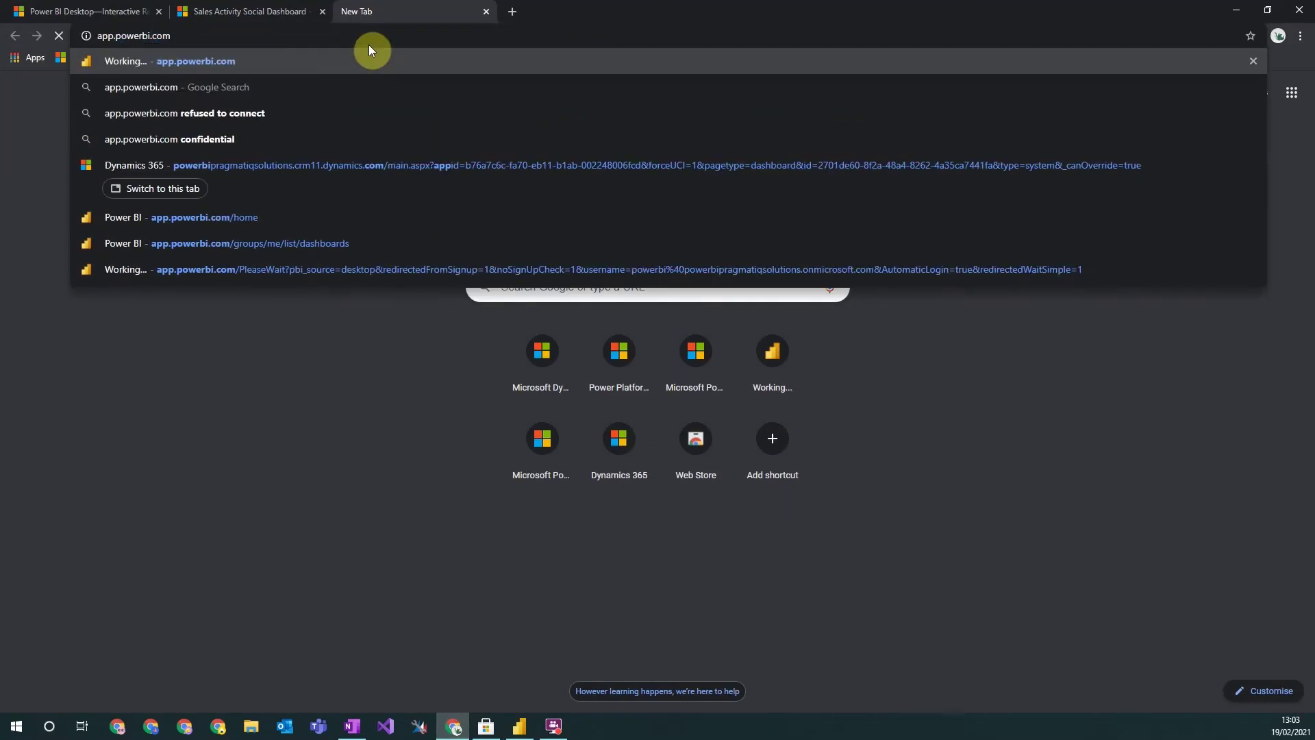
key("Return")
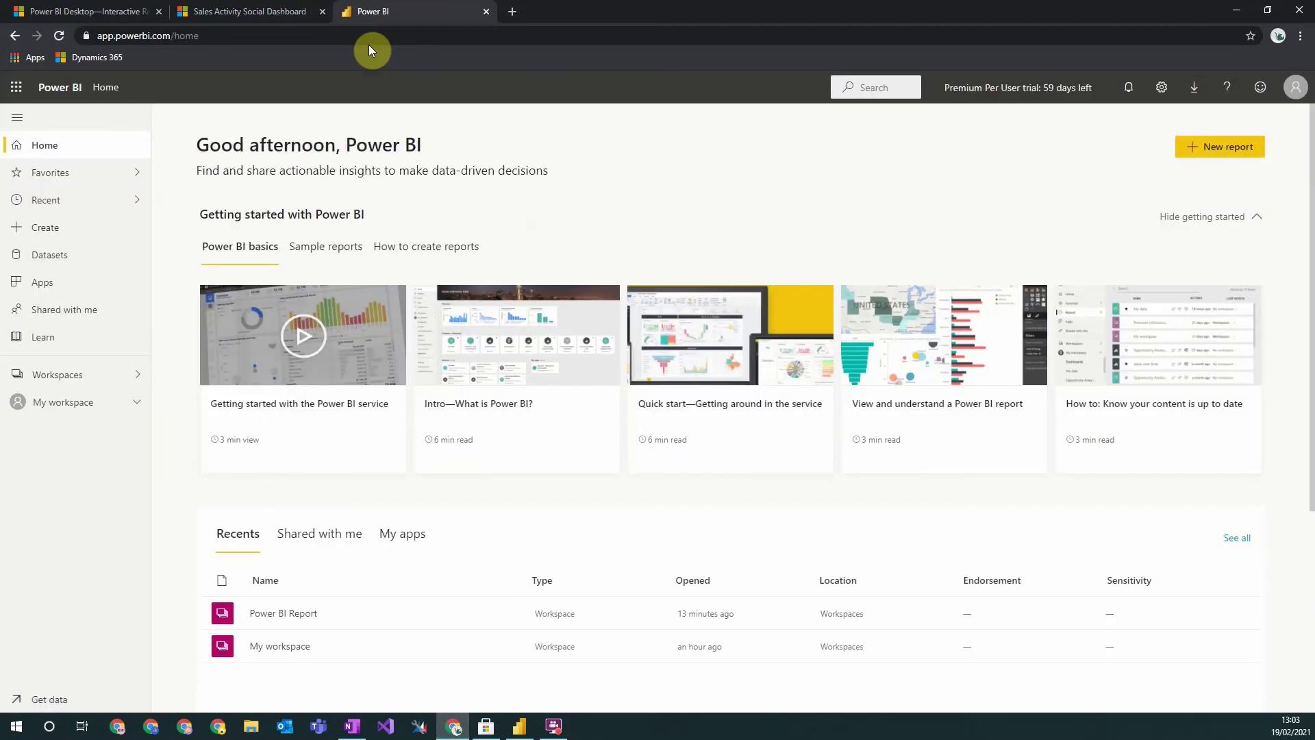
Create and save a new workspace named 'Power Bi Report', then return to Power BI Desktop.
left_click(113, 375)
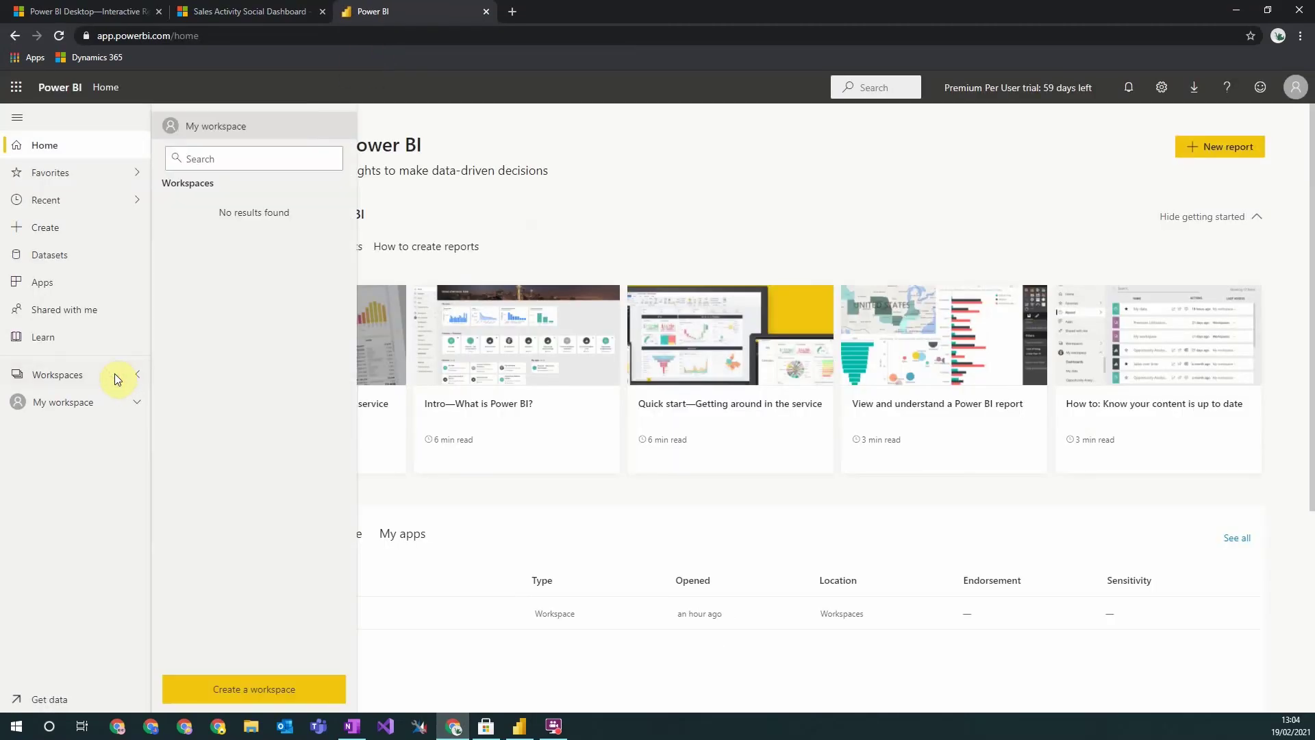
left_click(251, 691)
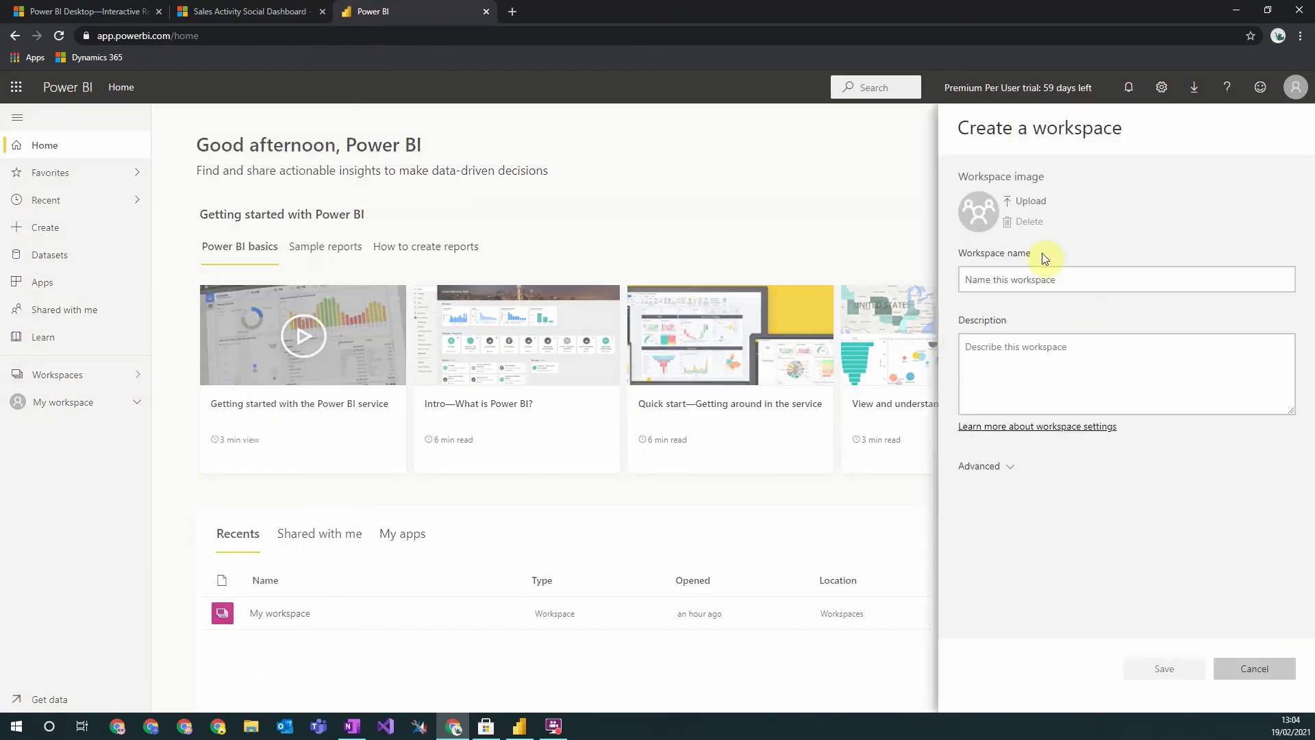
left_click(1039, 287)
type("Power B")
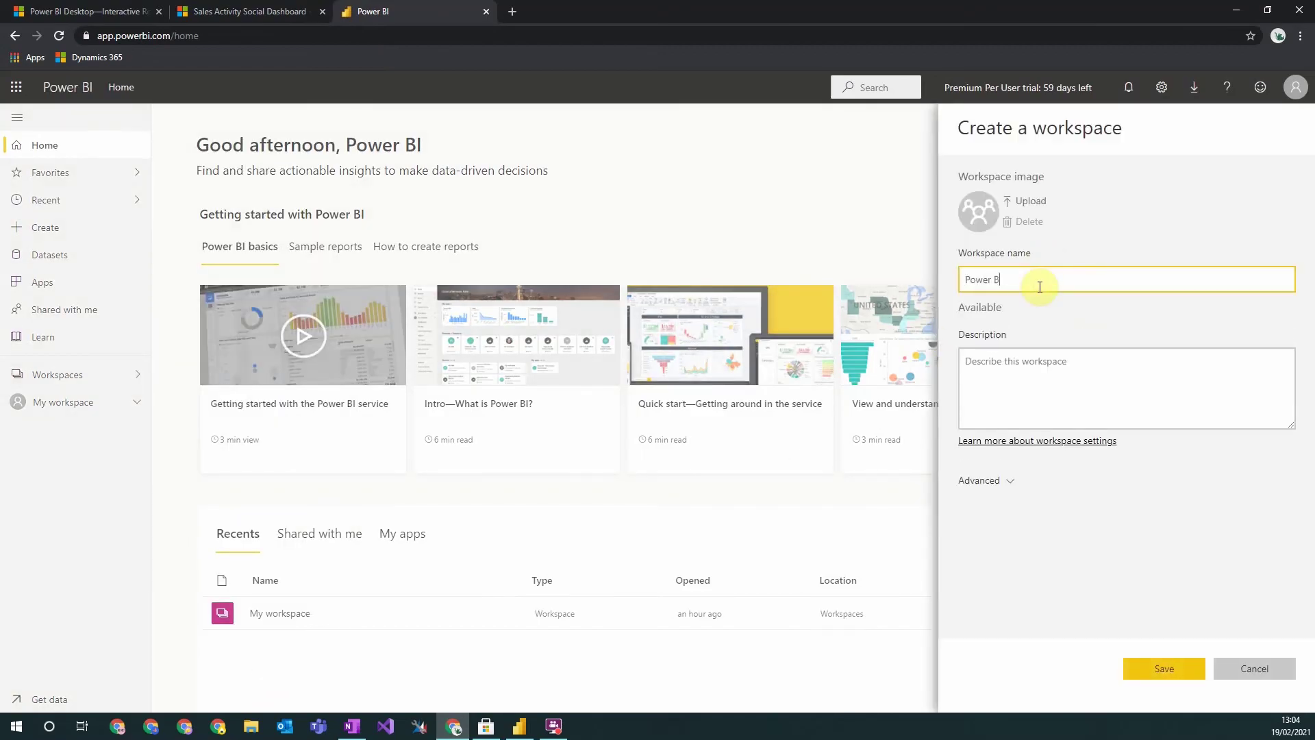
type("i Report")
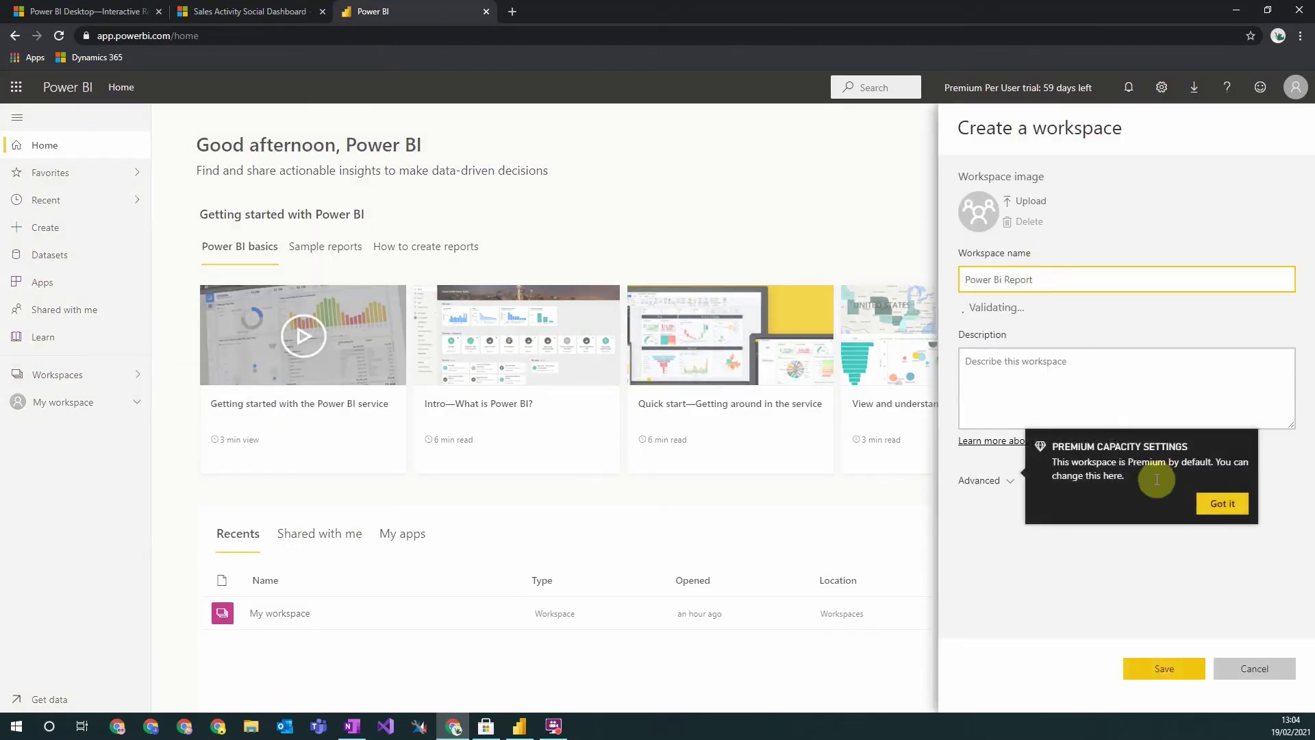
left_click(1205, 521)
left_click(1157, 670)
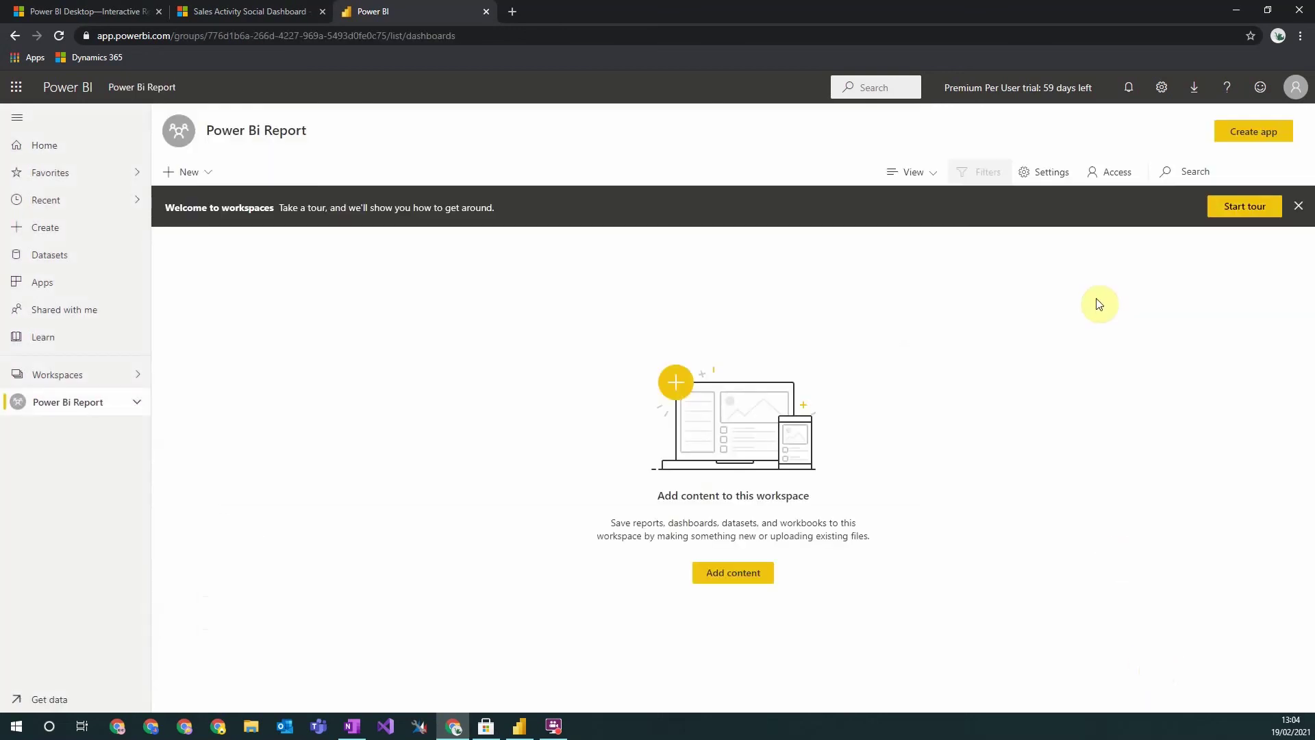
left_click(526, 726)
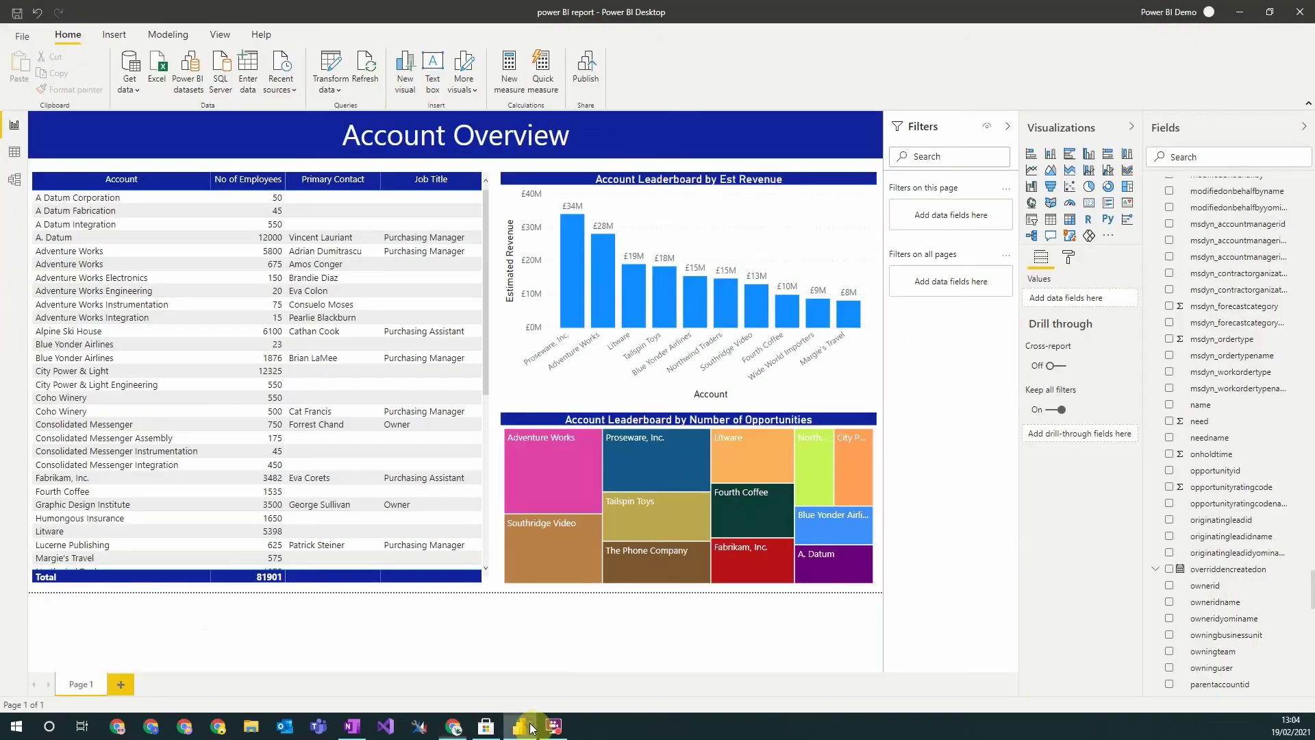
Publish the report to the Power Bi Report workspace, then bring Chrome back.
left_click(581, 72)
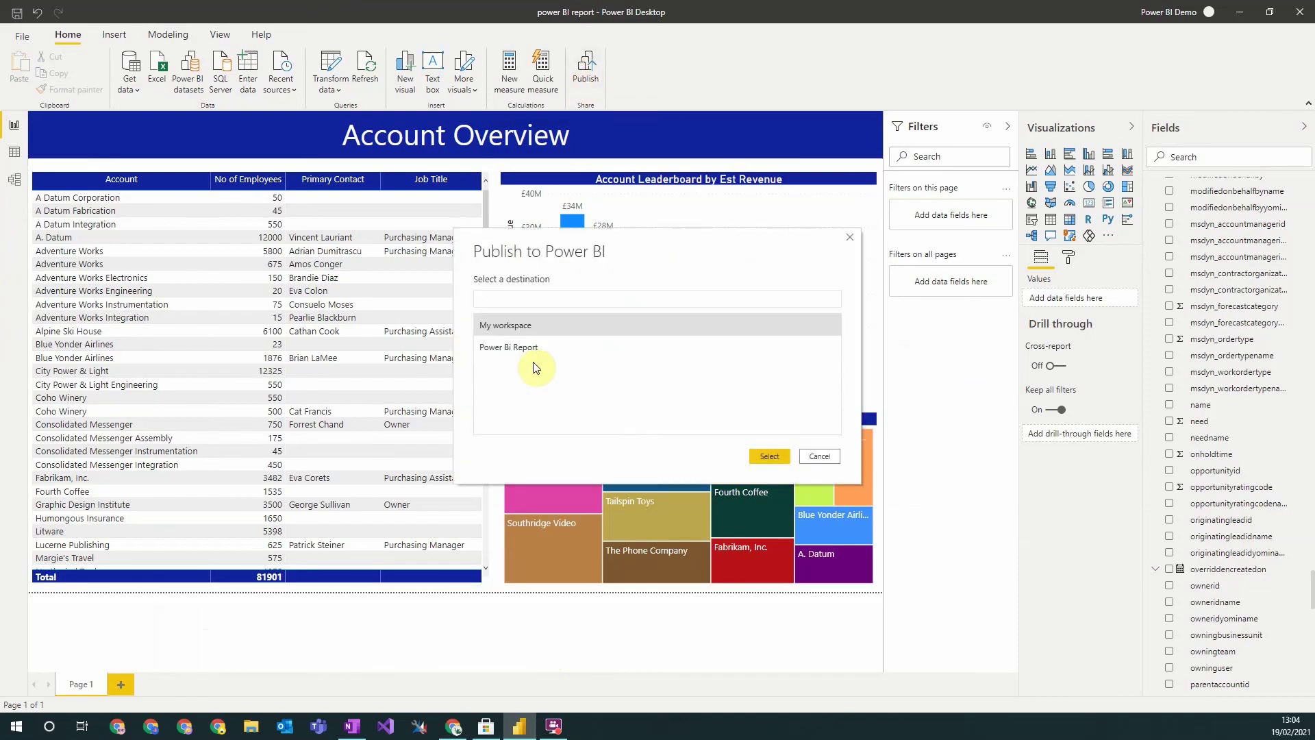
left_click(521, 348)
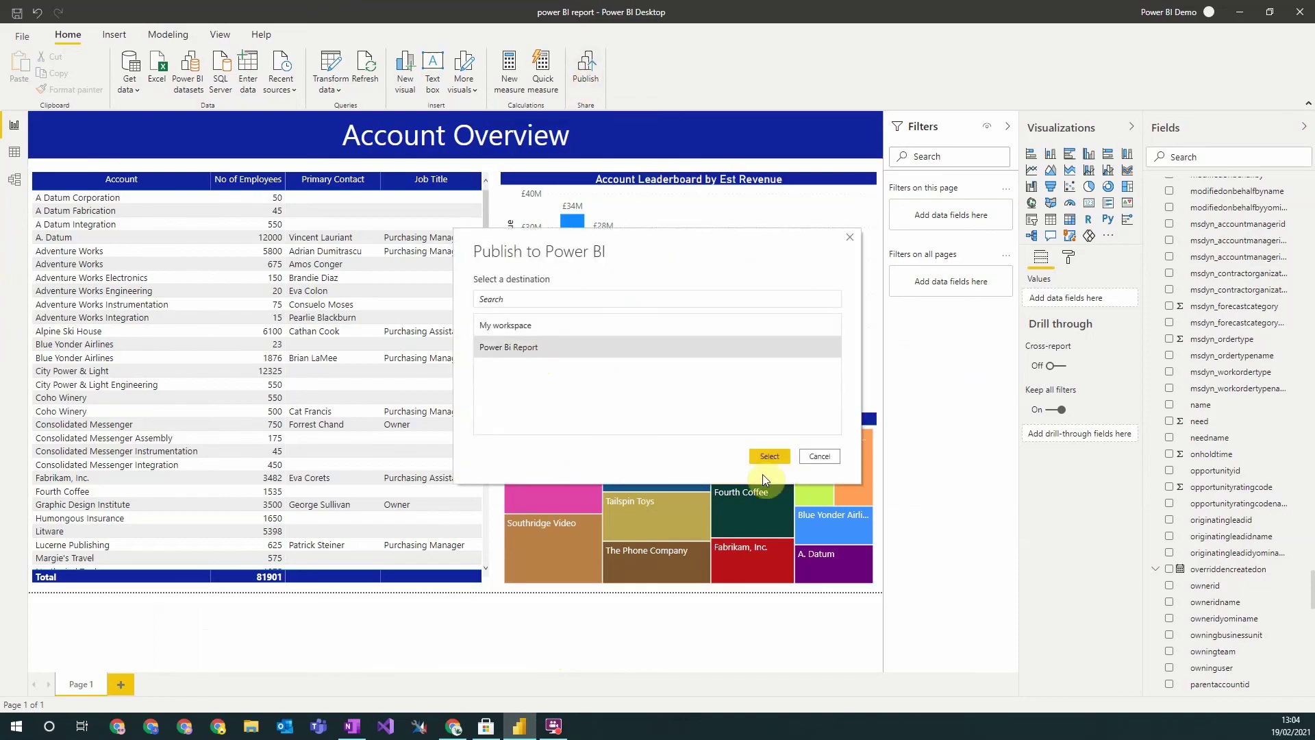
left_click(770, 457)
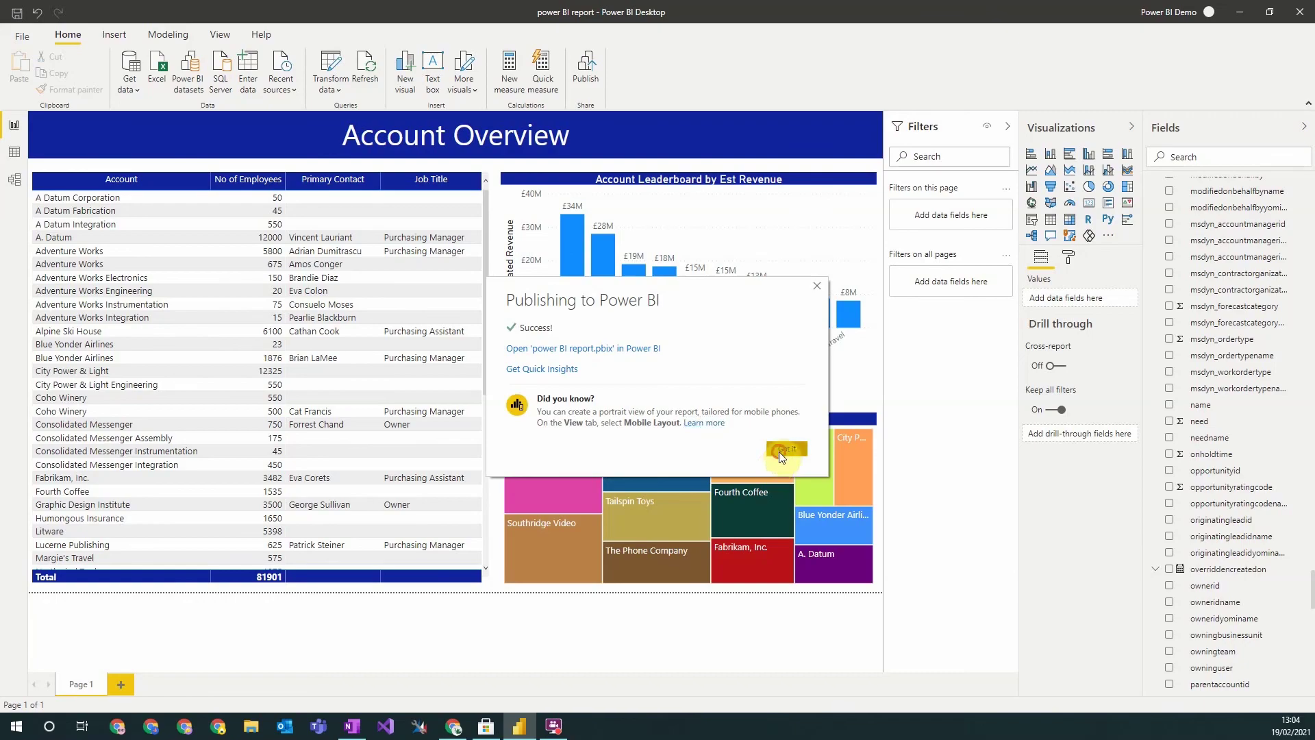
left_click(779, 450)
mouse_move(456, 731)
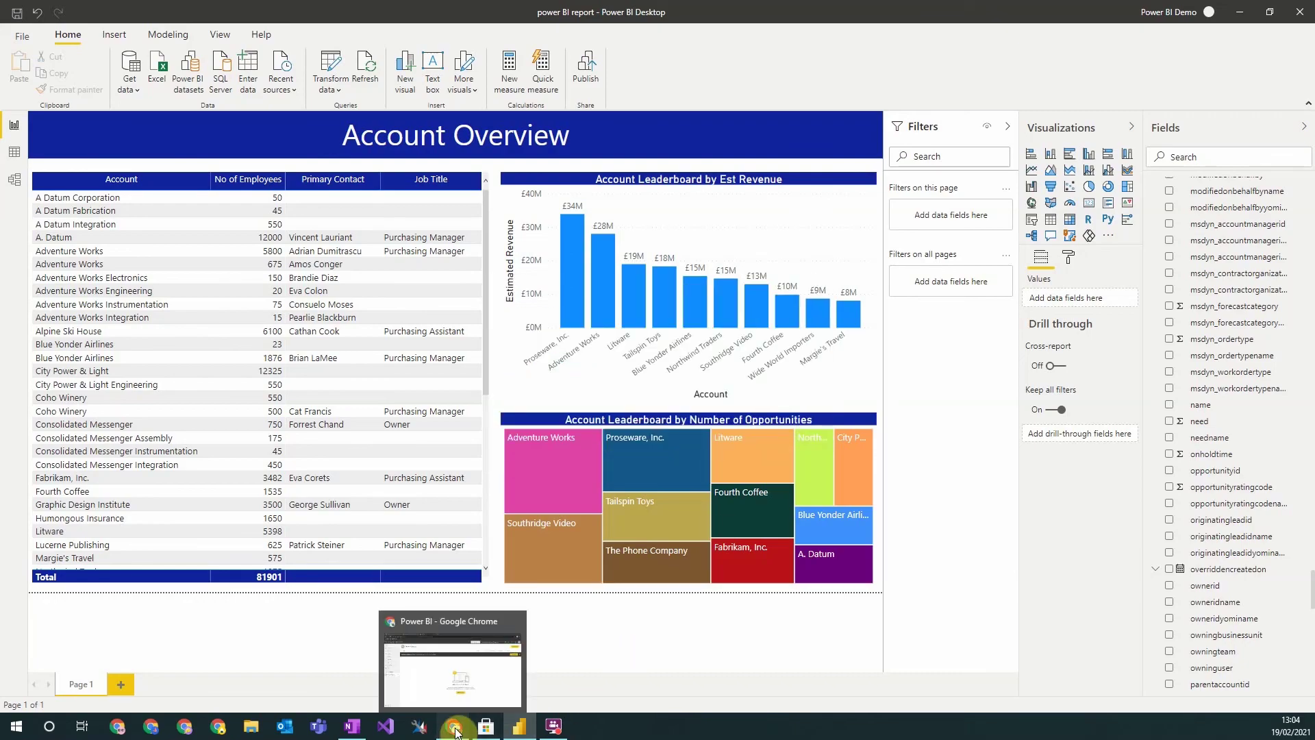
left_click(446, 658)
Reload the workspace, dismiss the deployment tip, and open the published power BI report online.
key("F5")
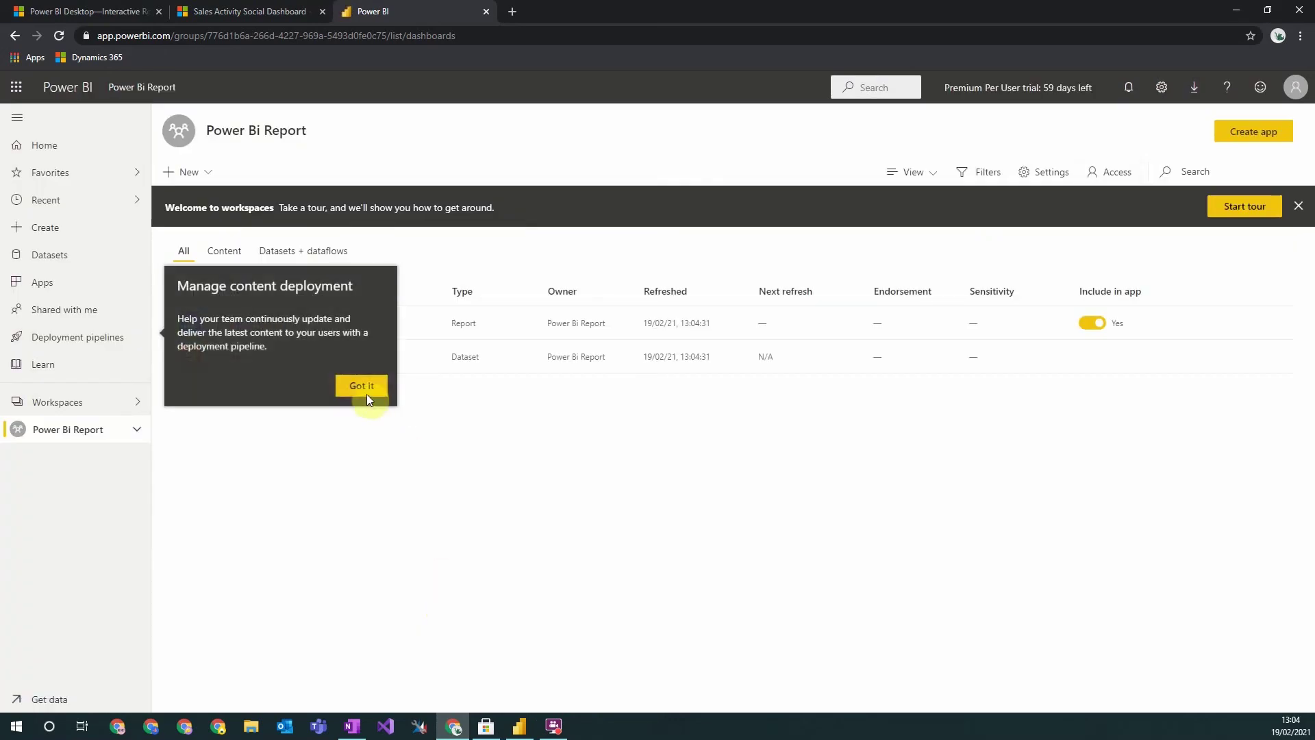
left_click(360, 386)
left_click(257, 330)
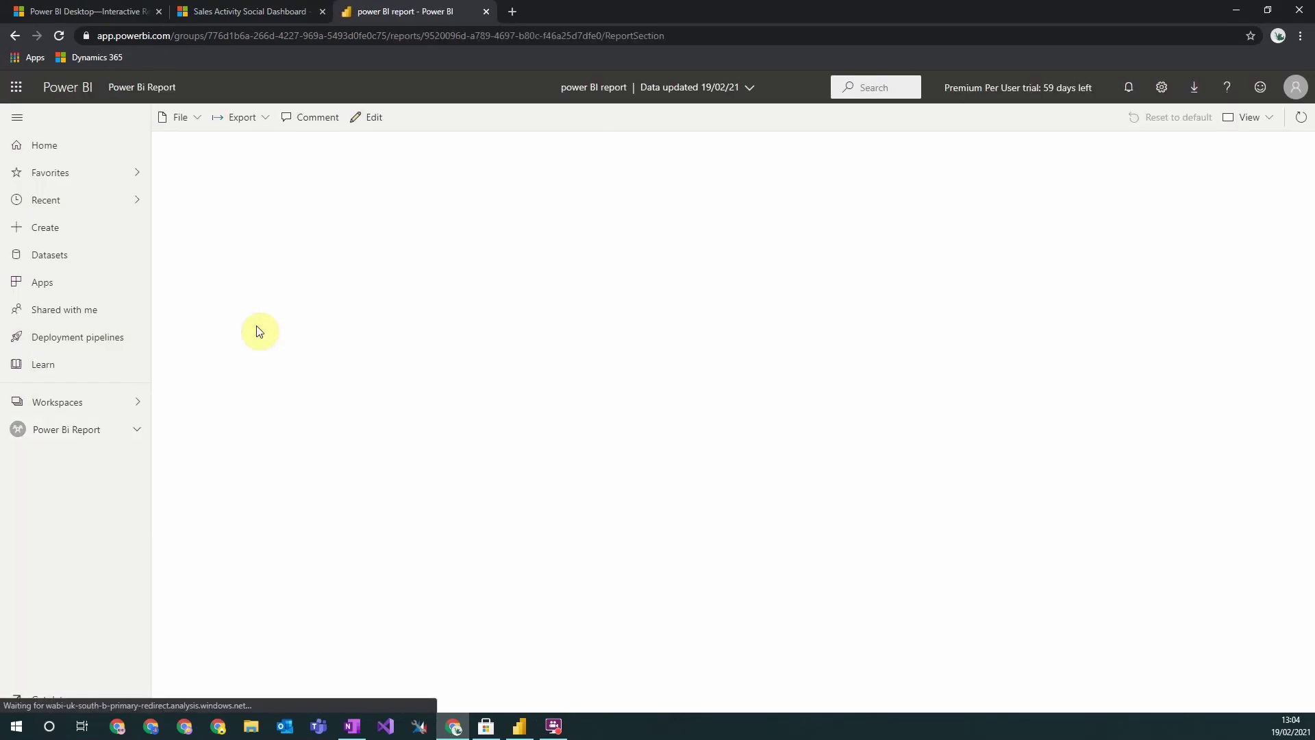